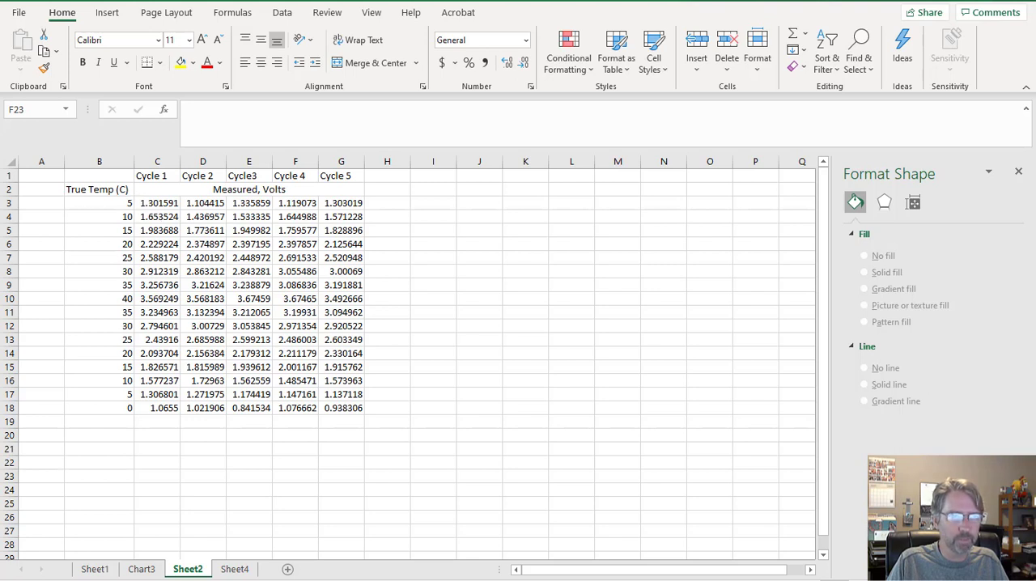
Switch to the Sheet4 worksheet.
key("ctrl+Page_Down")
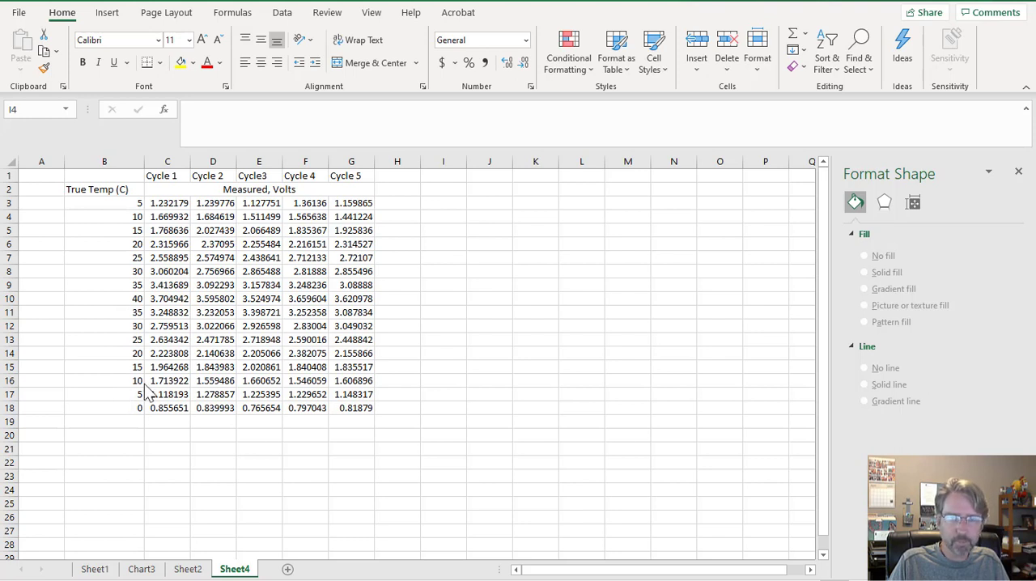
key("Escape")
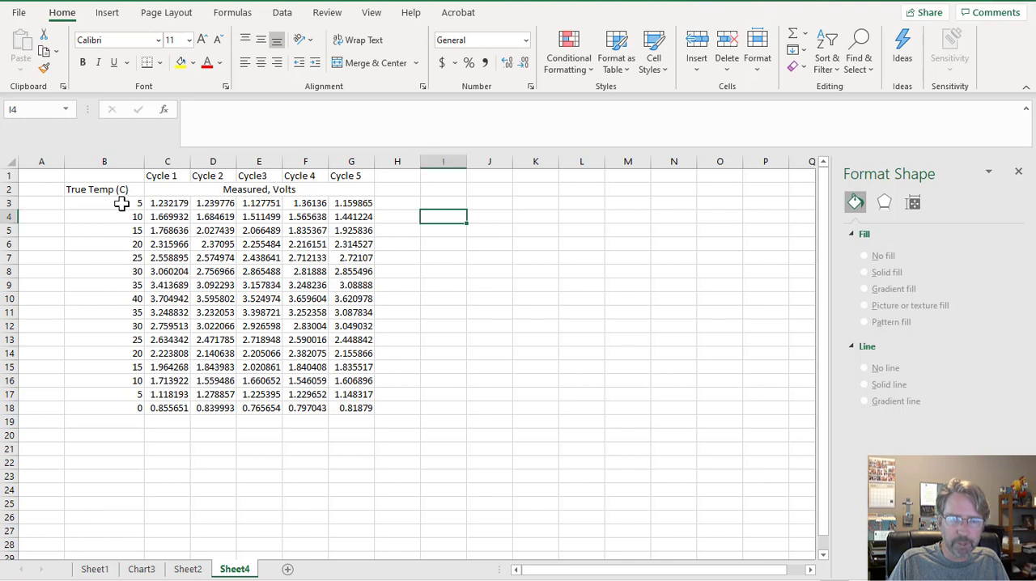
Plot the temperature and voltage data in B3:G18 as a markers-only scatter chart and place it beside the table.
left_click_drag(122, 204, 357, 406)
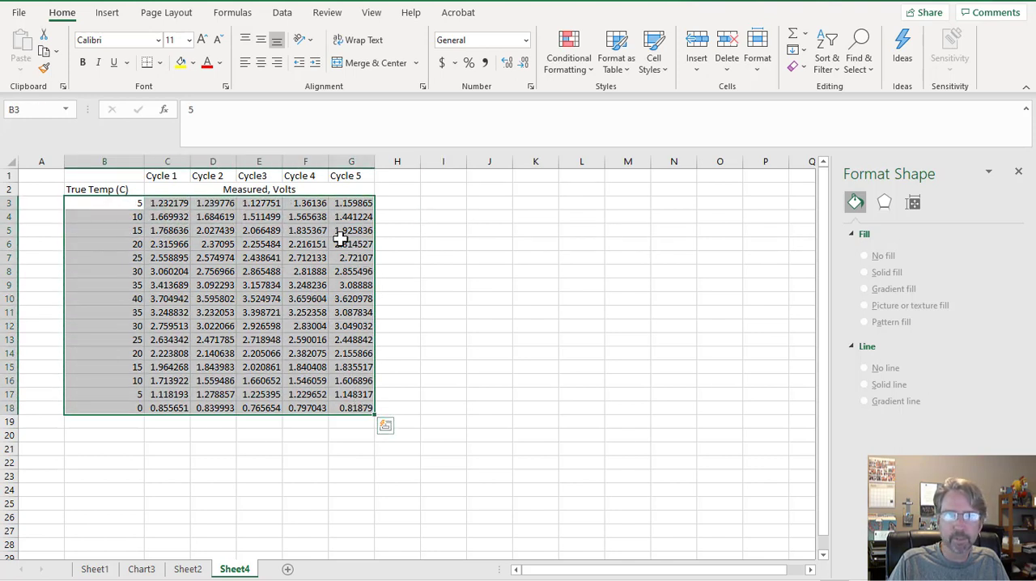
left_click(114, 16)
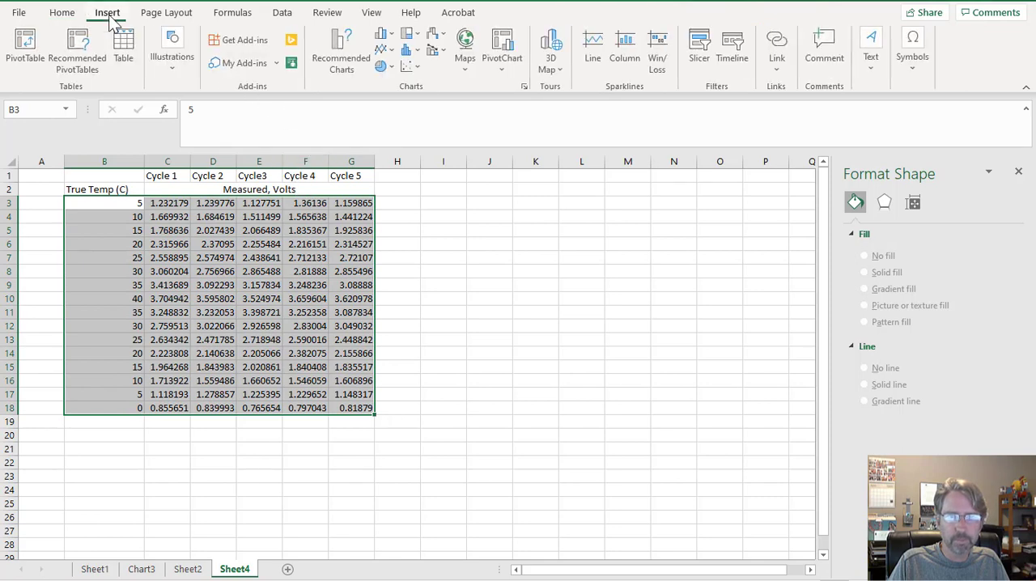
left_click(412, 68)
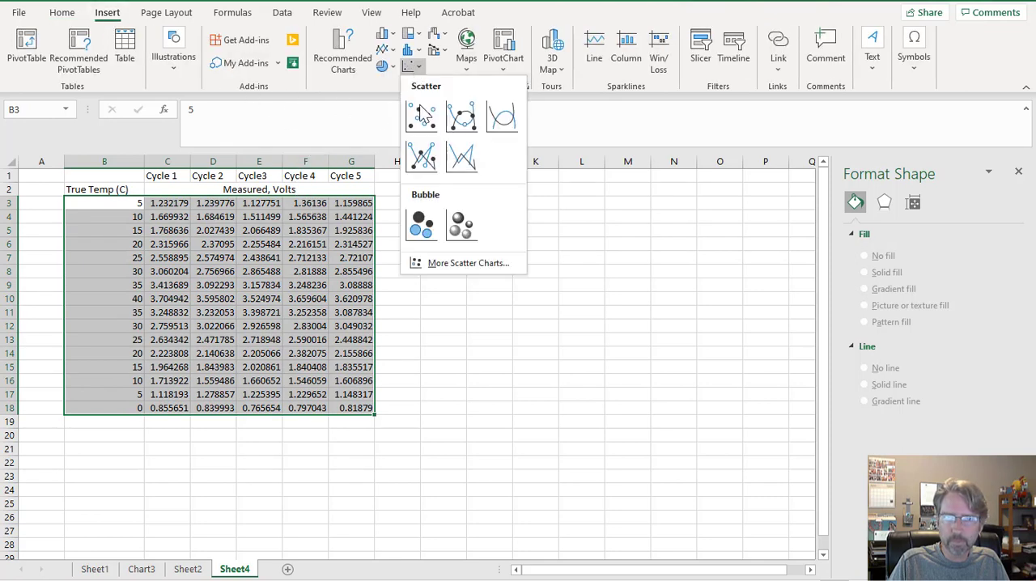
left_click(421, 108)
left_click_drag(509, 268, 661, 211)
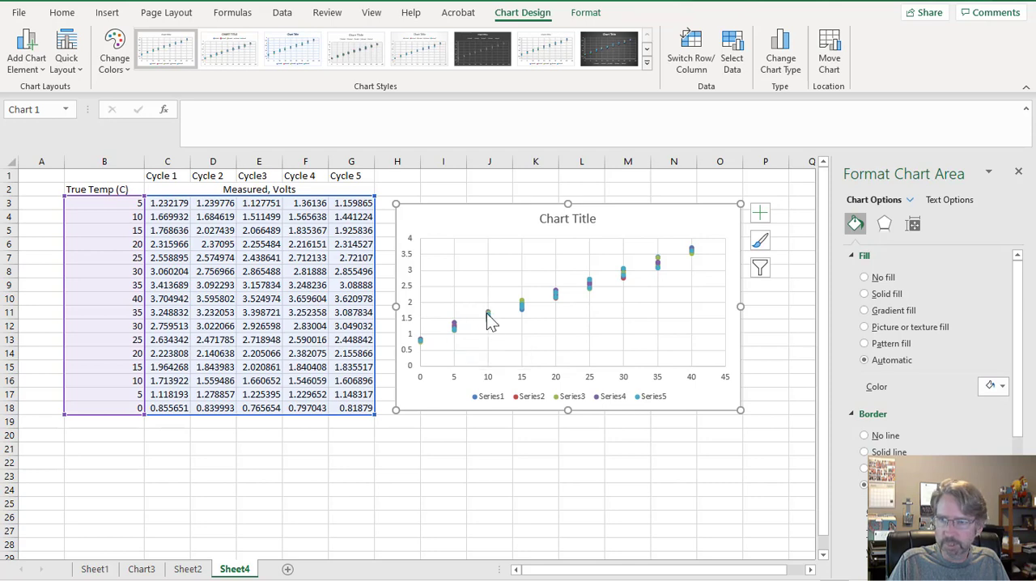
Undo the scatter chart's placement and insertion and clear the selection of the data table.
mouse_move(489, 321)
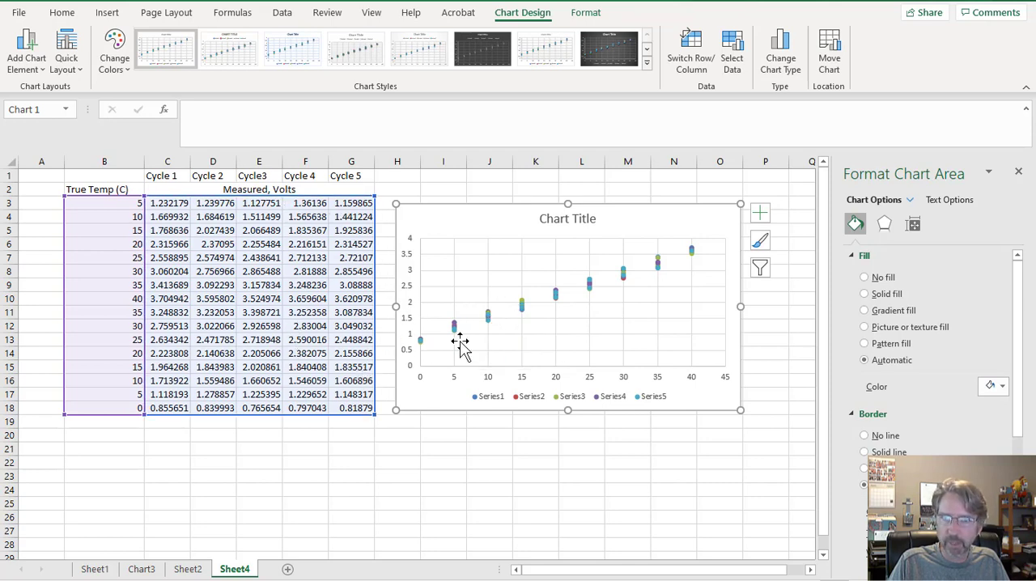
right_click(523, 314)
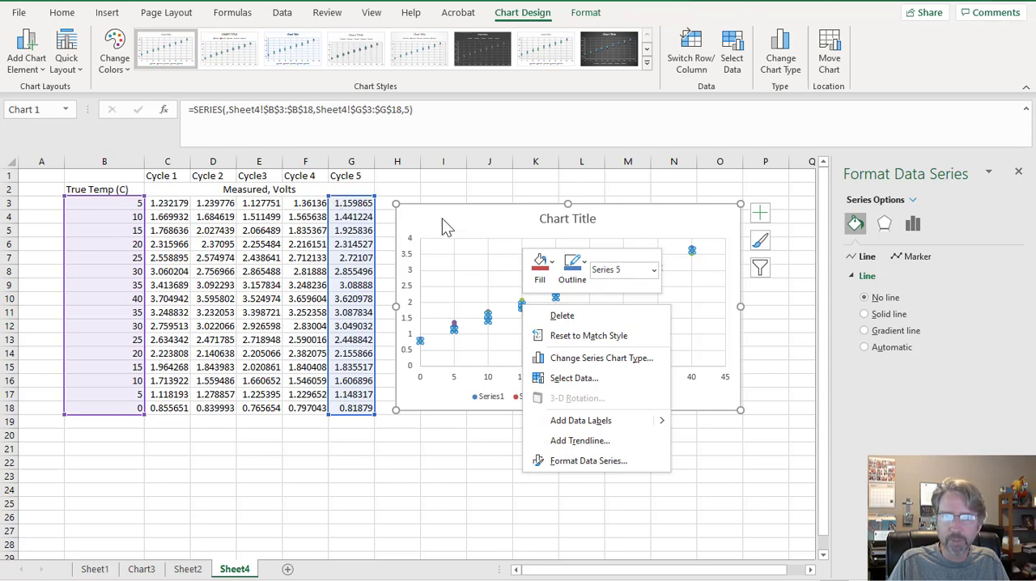
key("Escape")
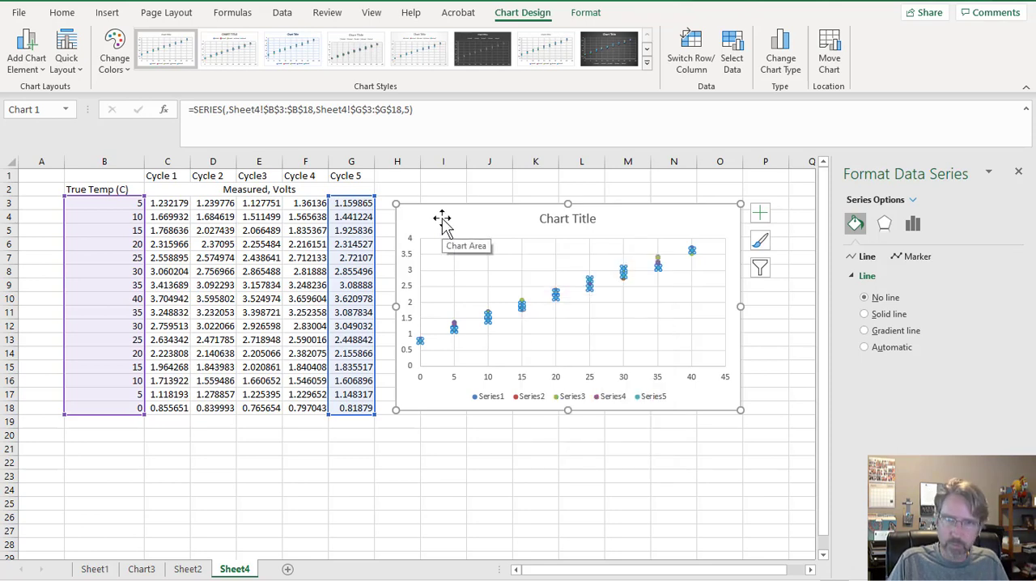
key("ctrl+z")
key("ctrl+z")
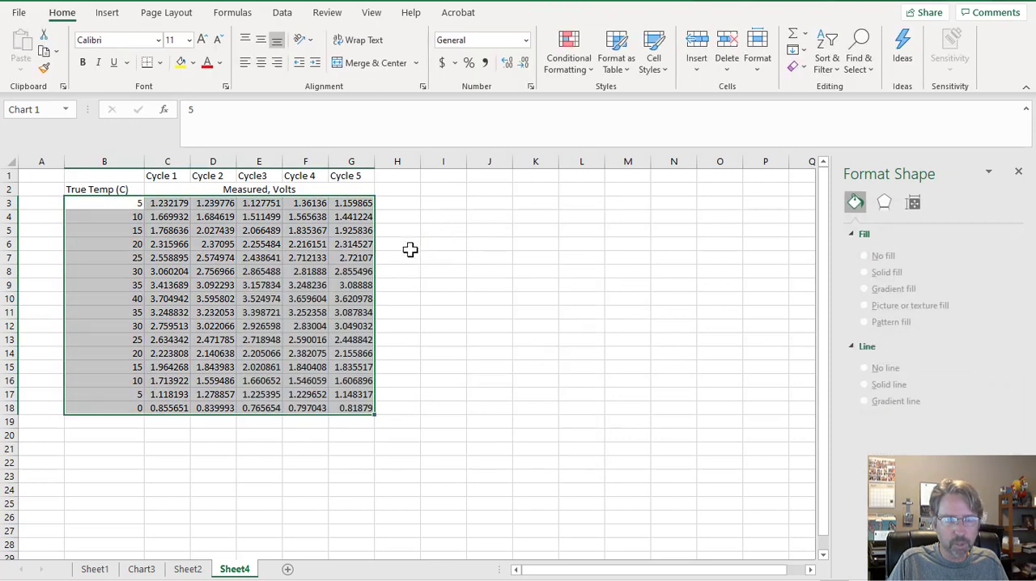
left_click(435, 274)
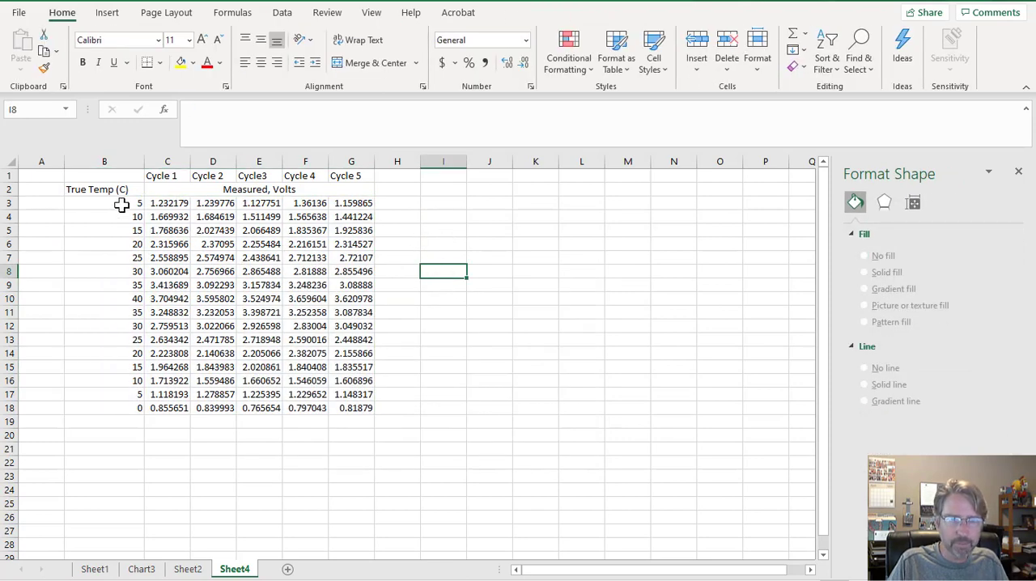
Enter the column header "True Temp (C)" in J2.
left_click_drag(122, 205, 359, 407)
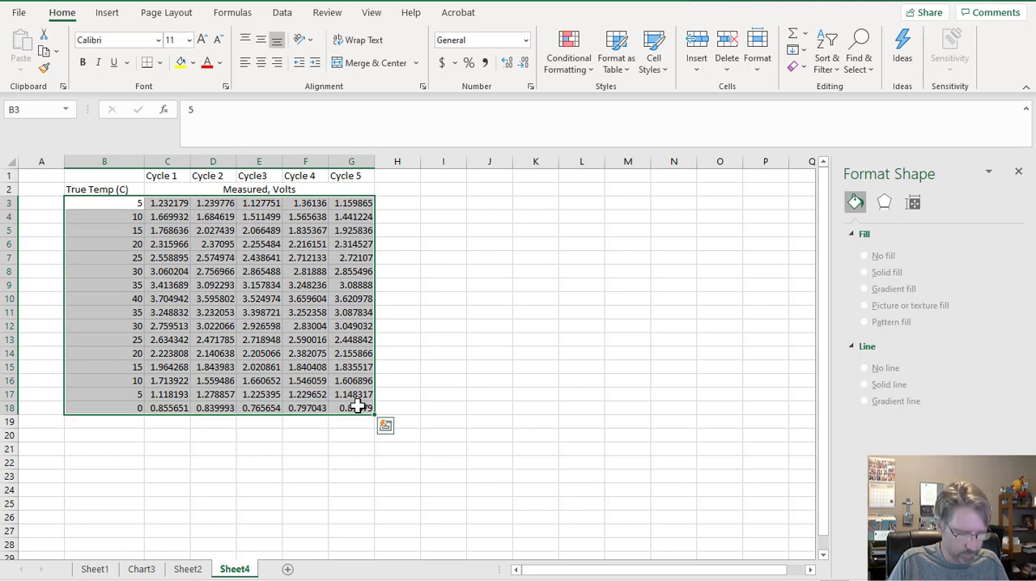
key("ctrl+c")
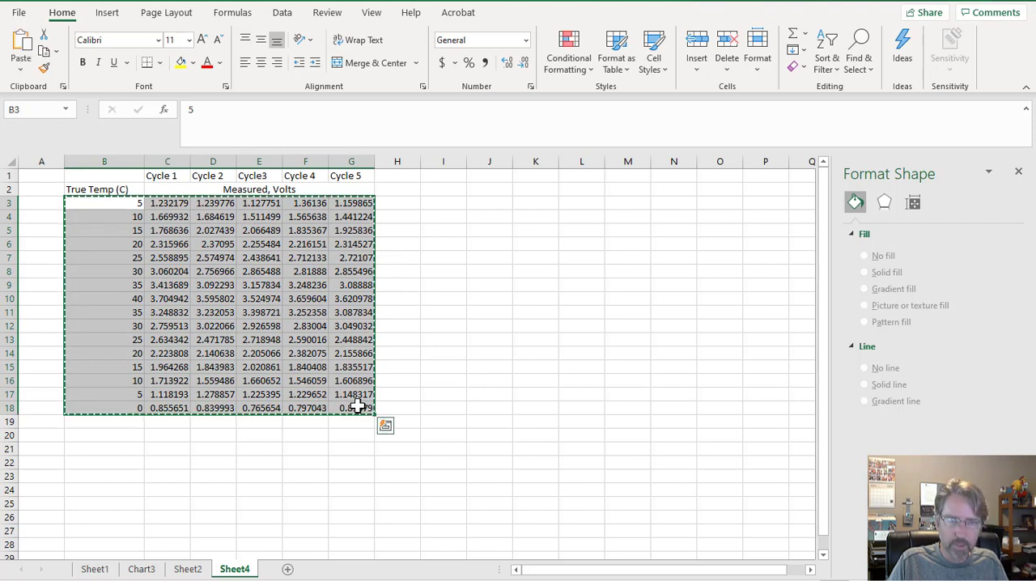
left_click(492, 203)
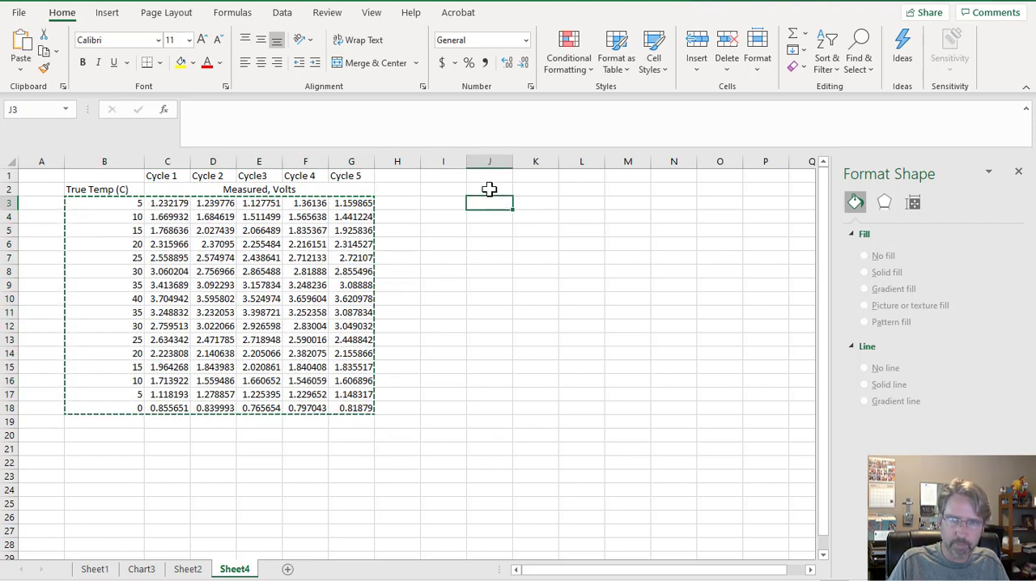
left_click(490, 190)
type("True Temp (C")
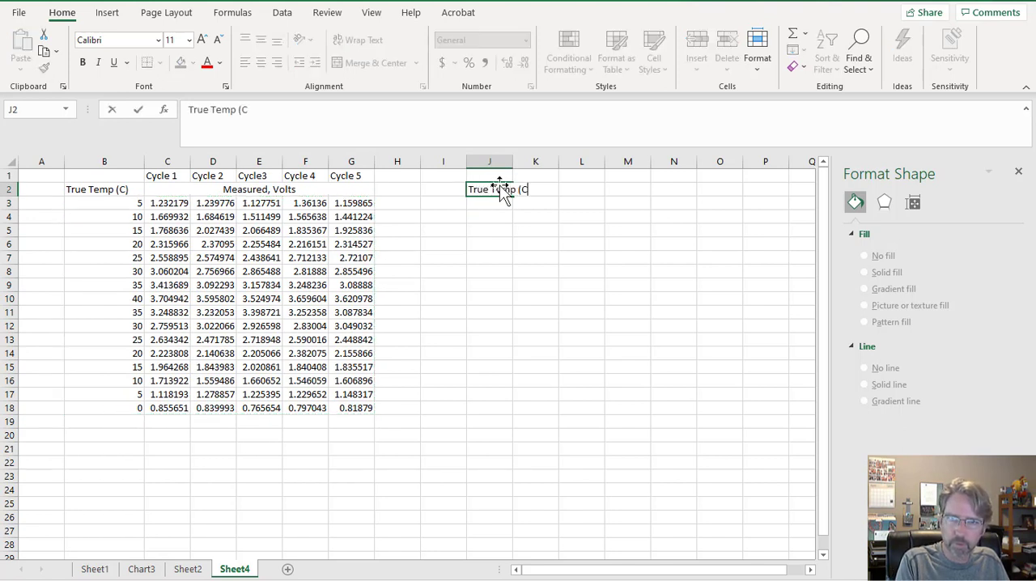
type(")")
key("Return")
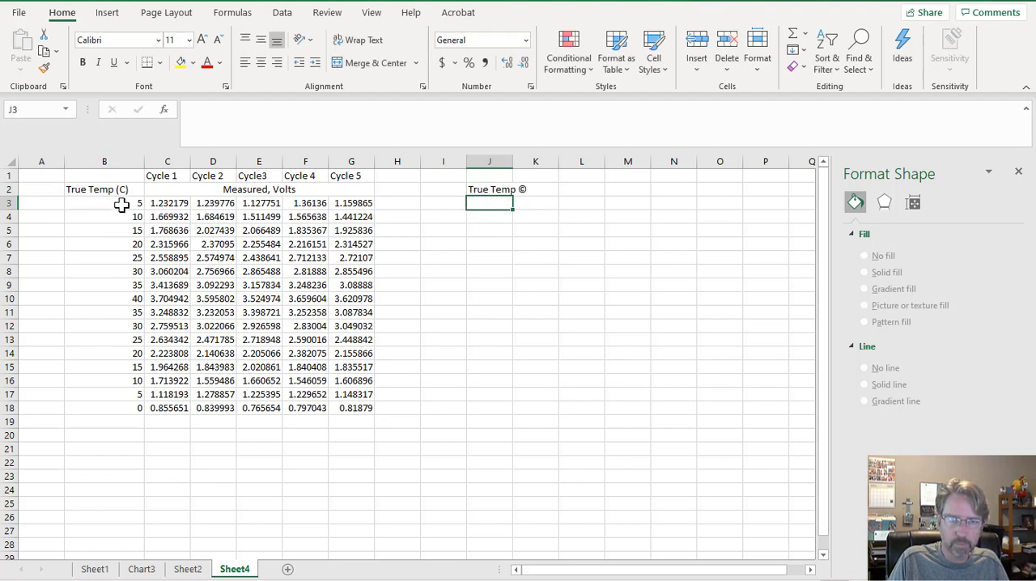
Copy the data block B3:G18 and paste it starting at J3.
left_click_drag(120, 203, 351, 414)
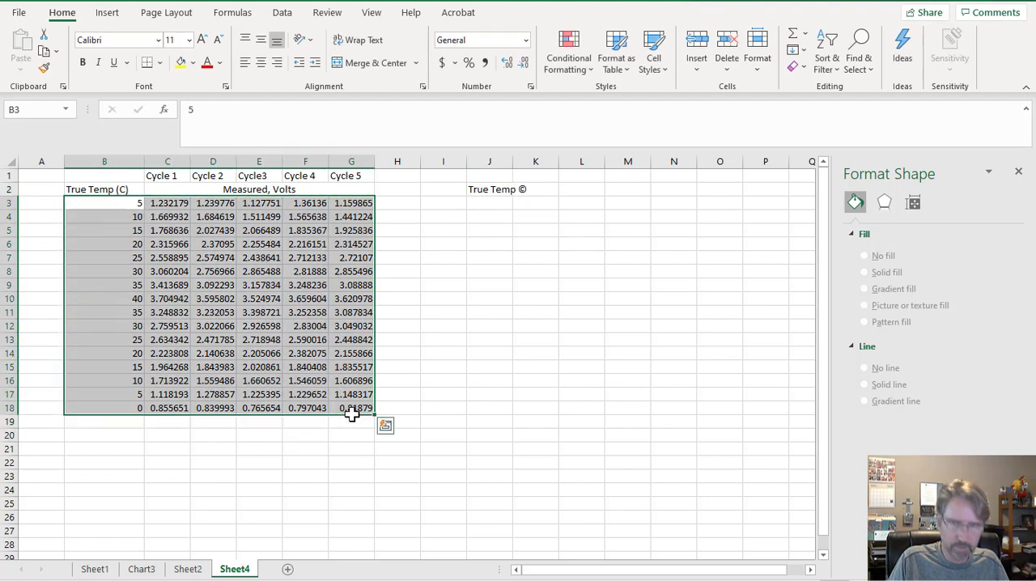
key("ctrl+c")
left_click(492, 203)
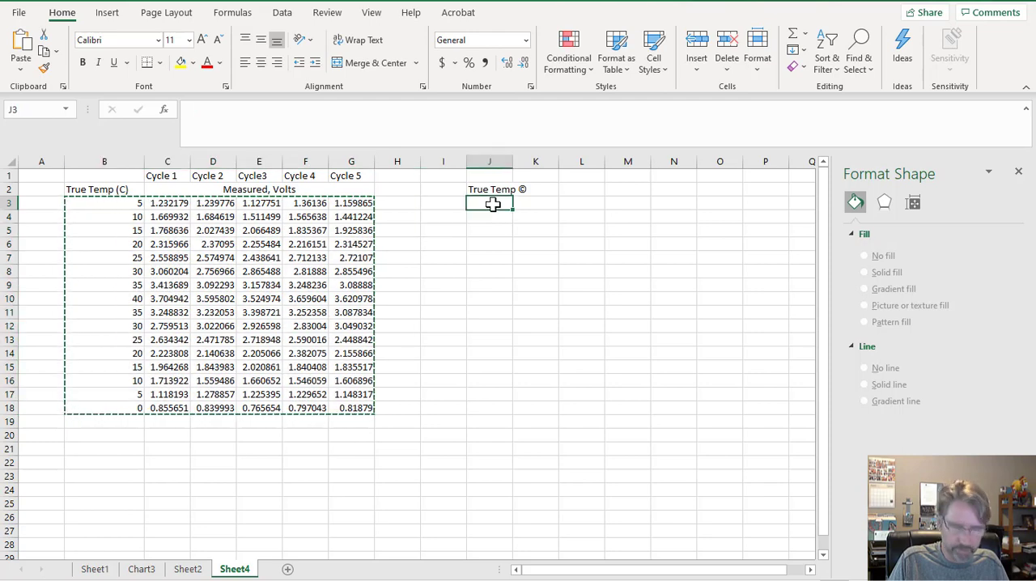
key("ctrl+v")
Correct the header in J2 to read "True Temp (C)" and widen column J to fit it.
left_click(506, 189)
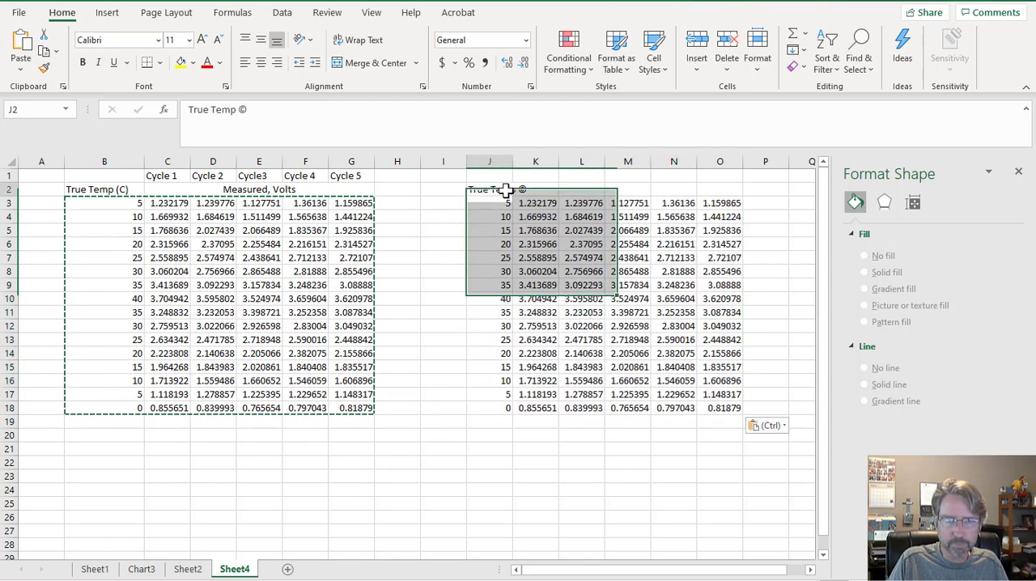
left_click(261, 109)
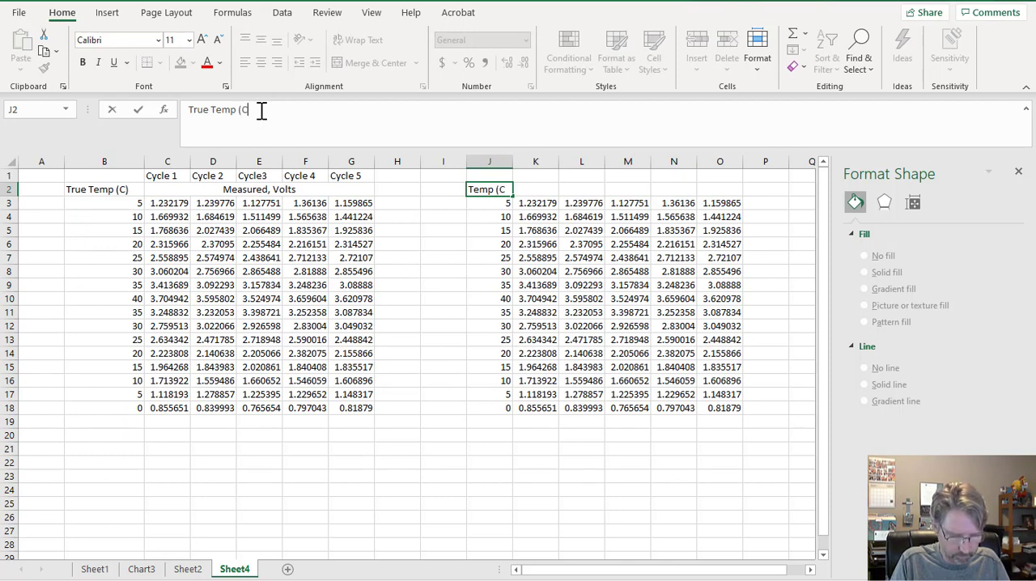
key("Return")
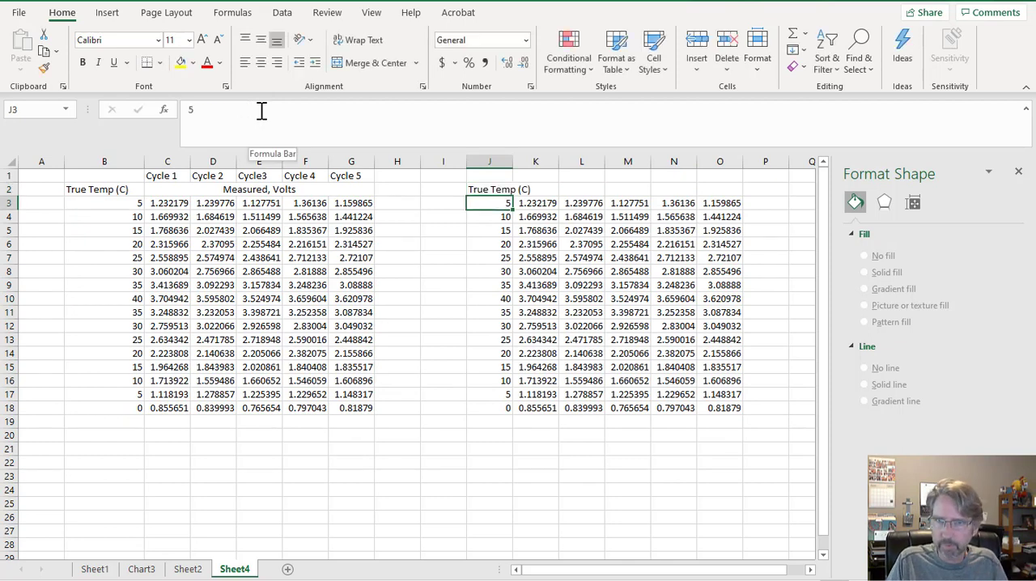
left_click_drag(513, 161, 536, 161)
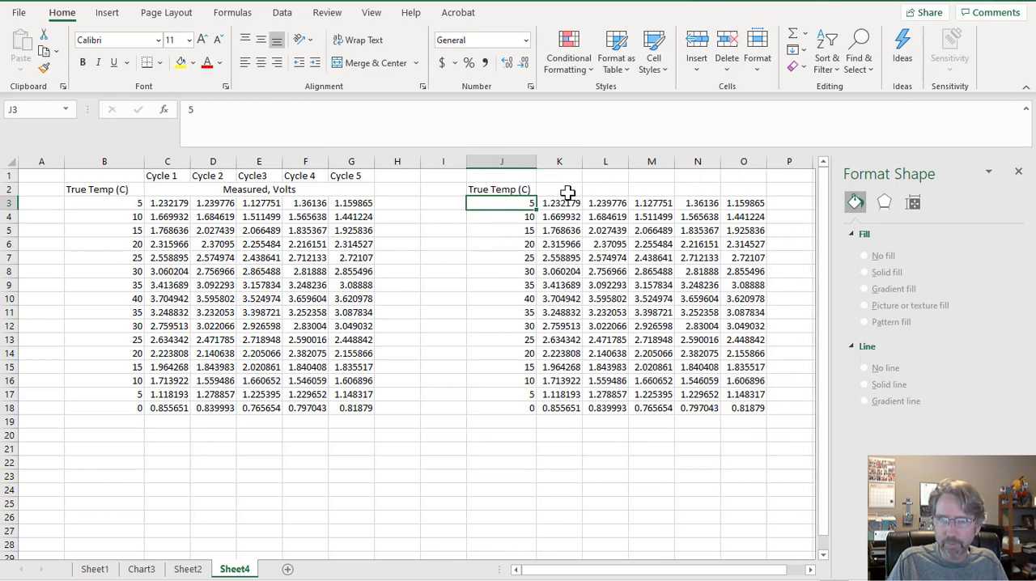
Enter the column header "Measurement (V)" in K2.
left_click(568, 190)
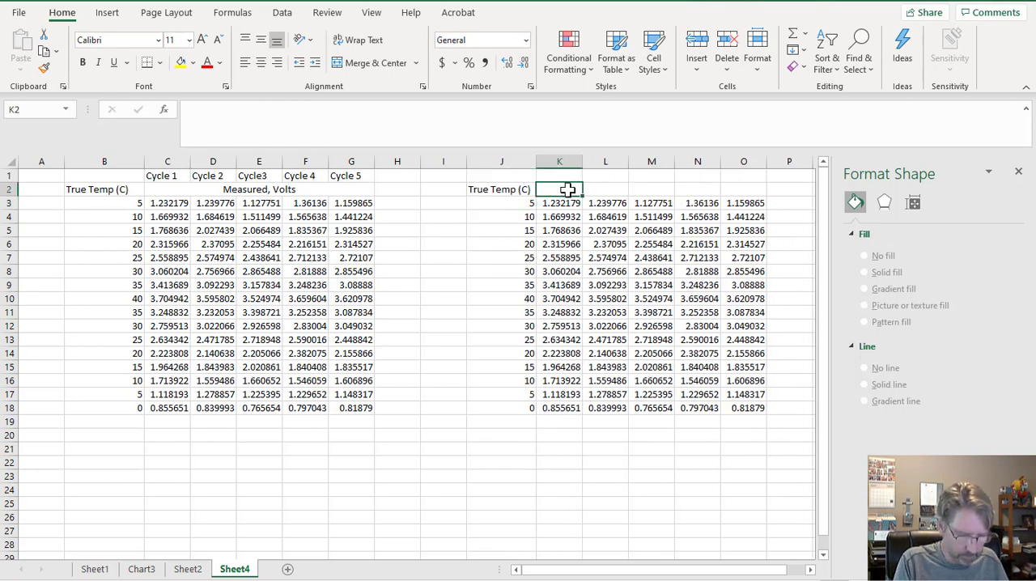
type("Measurement (V")
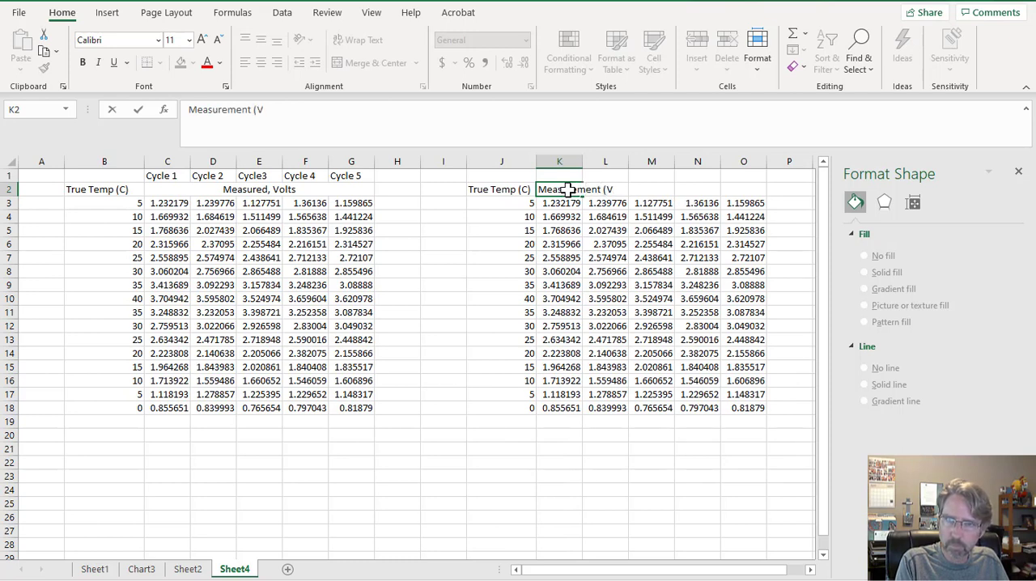
key("Return")
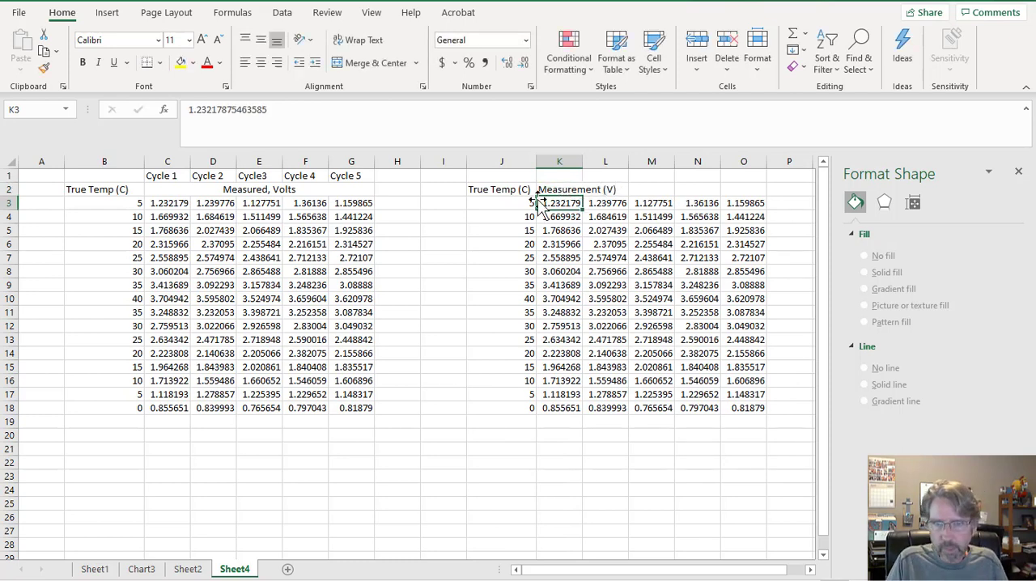
Copy the temperatures in J3:J18 and stack four more copies down column J, starting at J19, J35, J51 and J67.
left_click_drag(518, 205, 522, 410)
key("ctrl+c")
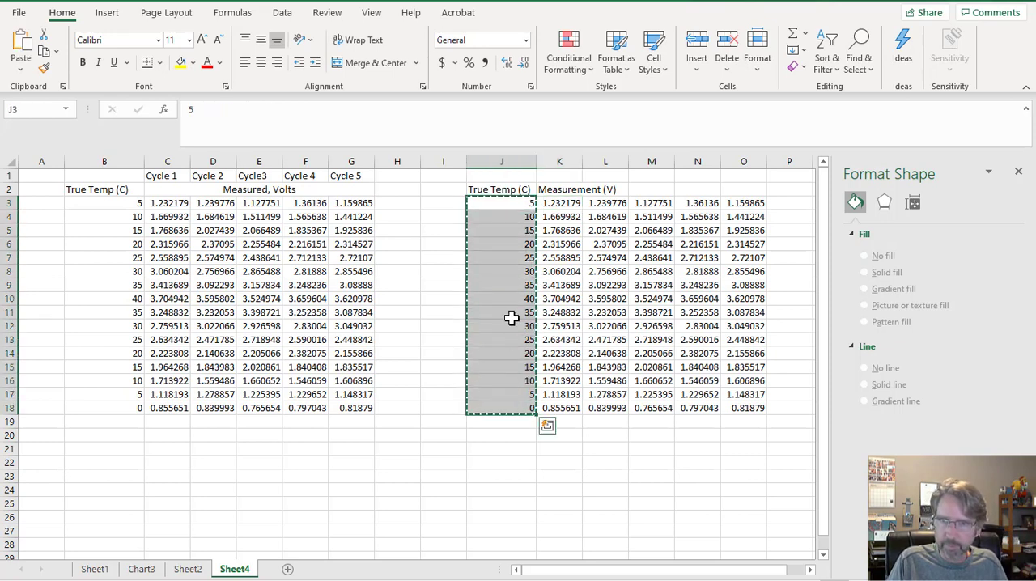
left_click(520, 423)
key("ctrl+v")
scroll(518, 425, "down", 5)
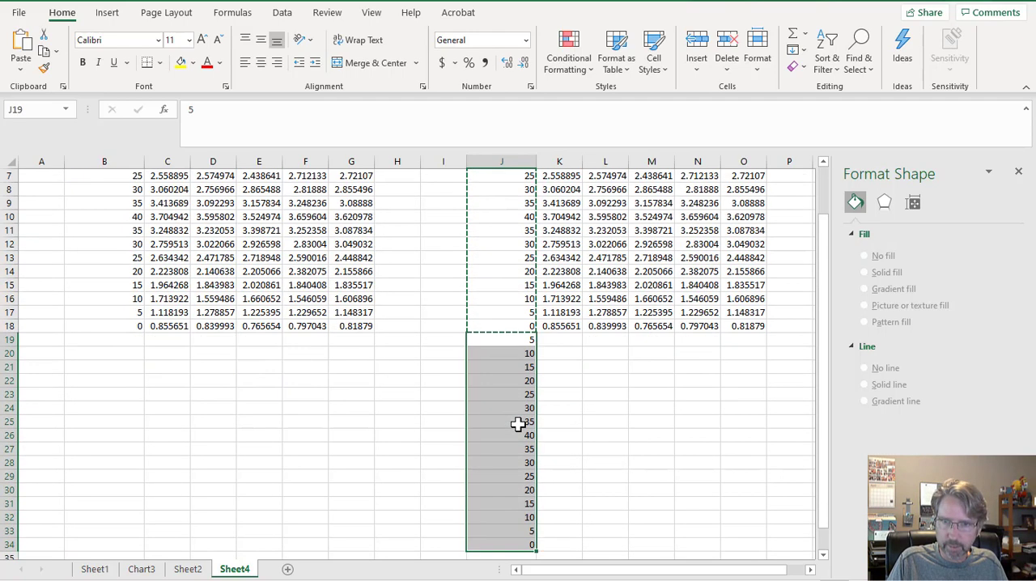
left_click(519, 435)
key("ctrl+v")
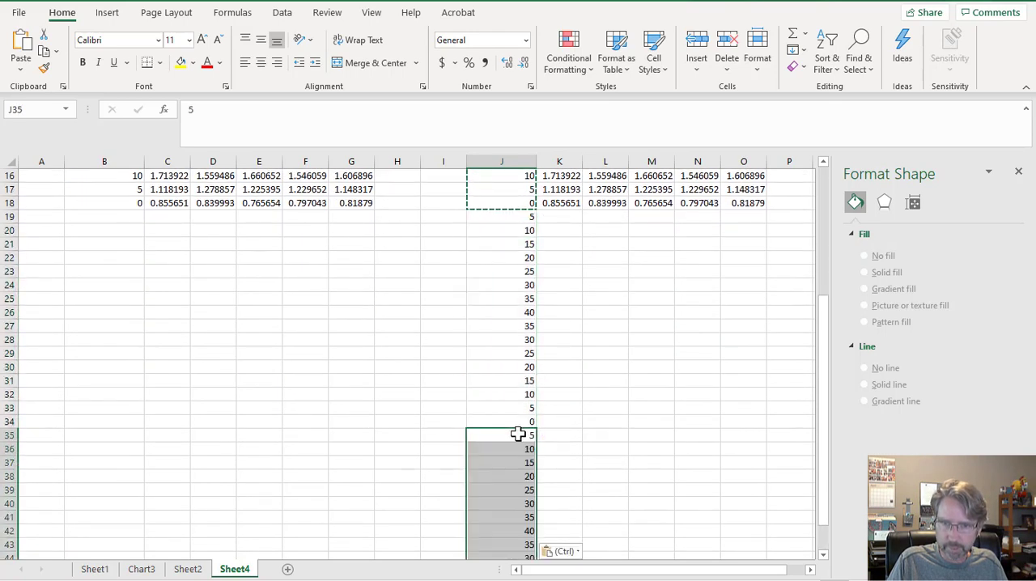
scroll(518, 433, "down", 5)
left_click(517, 449)
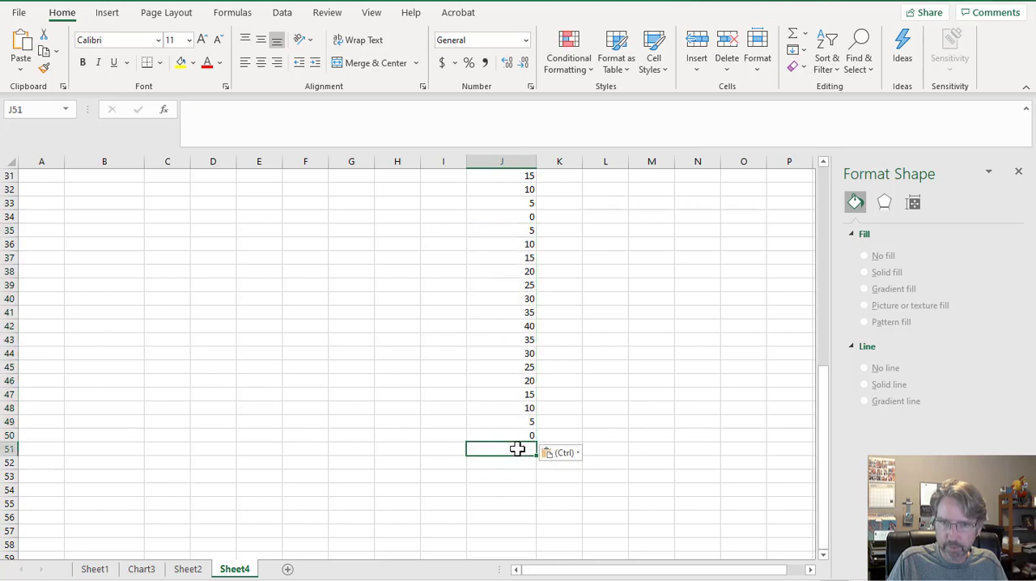
key("ctrl+v")
scroll(518, 448, "down", 4)
left_click(512, 504)
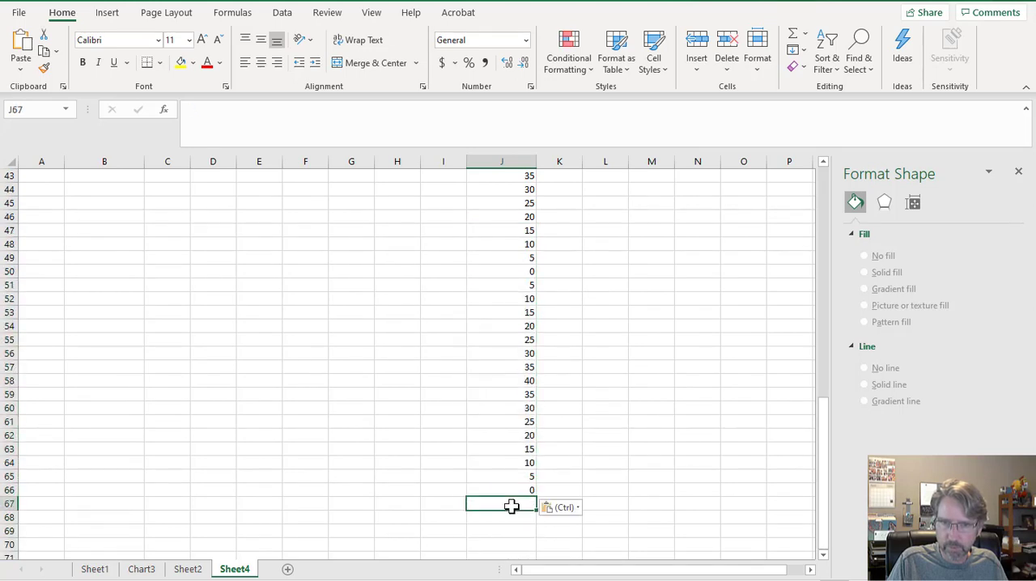
key("ctrl+v")
scroll(511, 506, "down", 5)
scroll(511, 504, "up", 19)
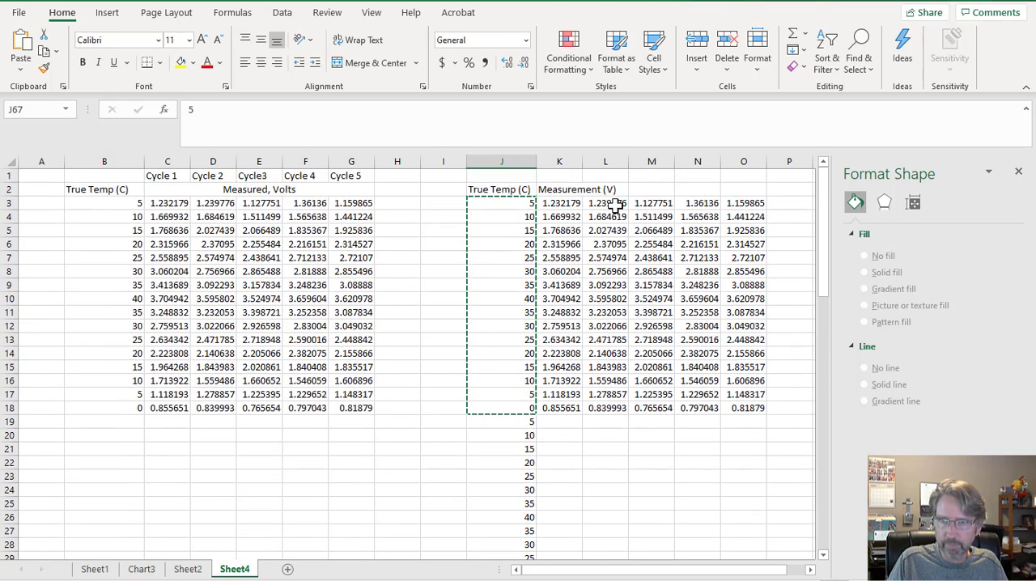
Move the voltage block L3:O18 to start at K19, and its leftover cycles L19:N34 to start at K35.
left_click_drag(613, 204, 743, 409)
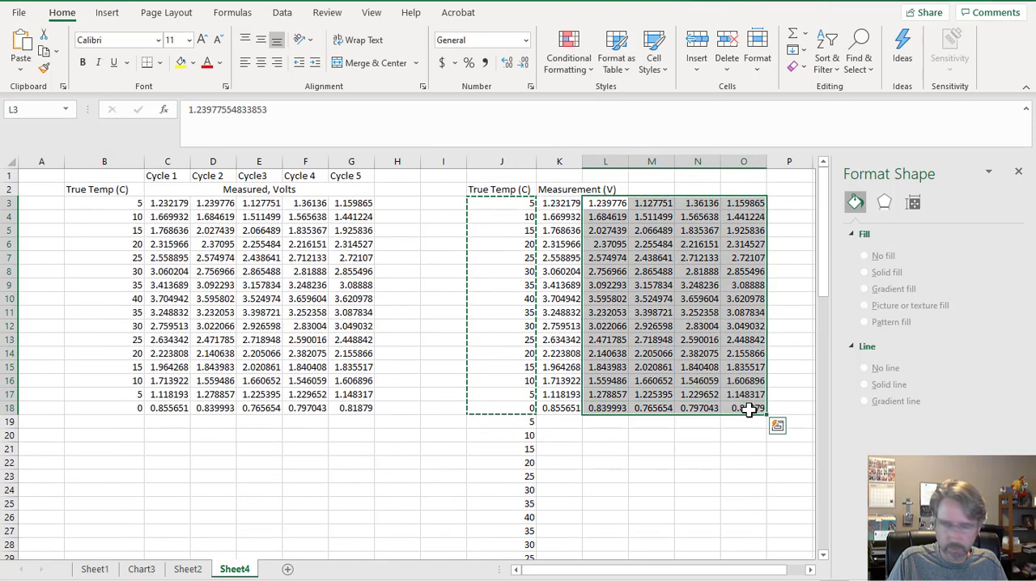
key("ctrl+c")
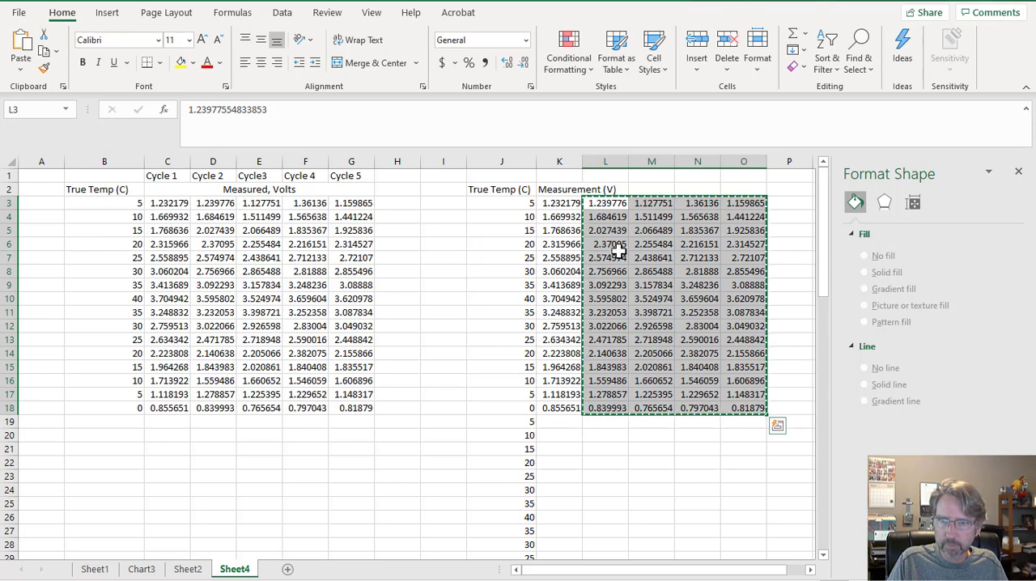
key("Escape")
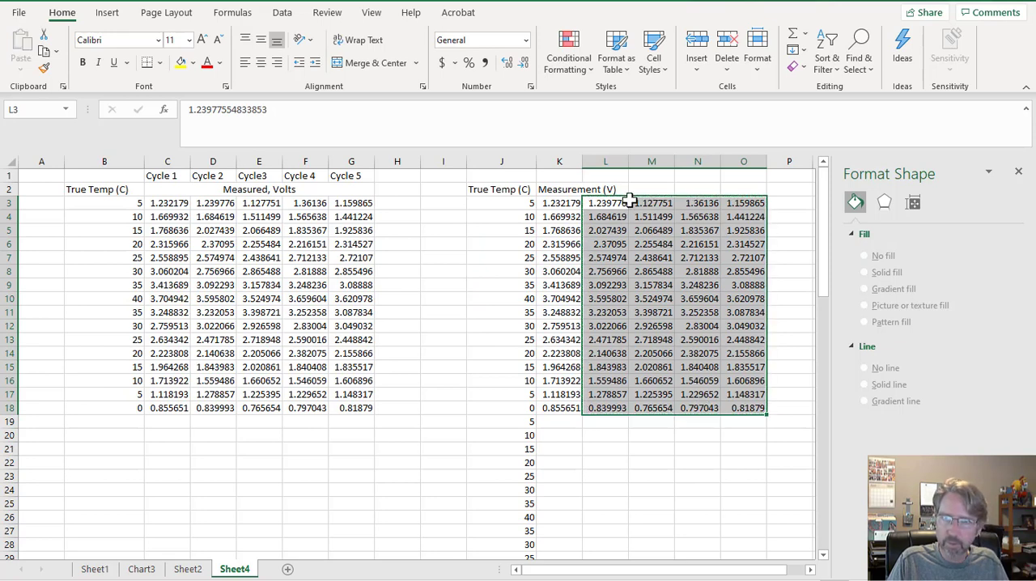
left_click_drag(630, 201, 583, 417)
scroll(579, 405, "down", 3)
left_click_drag(608, 298, 564, 522)
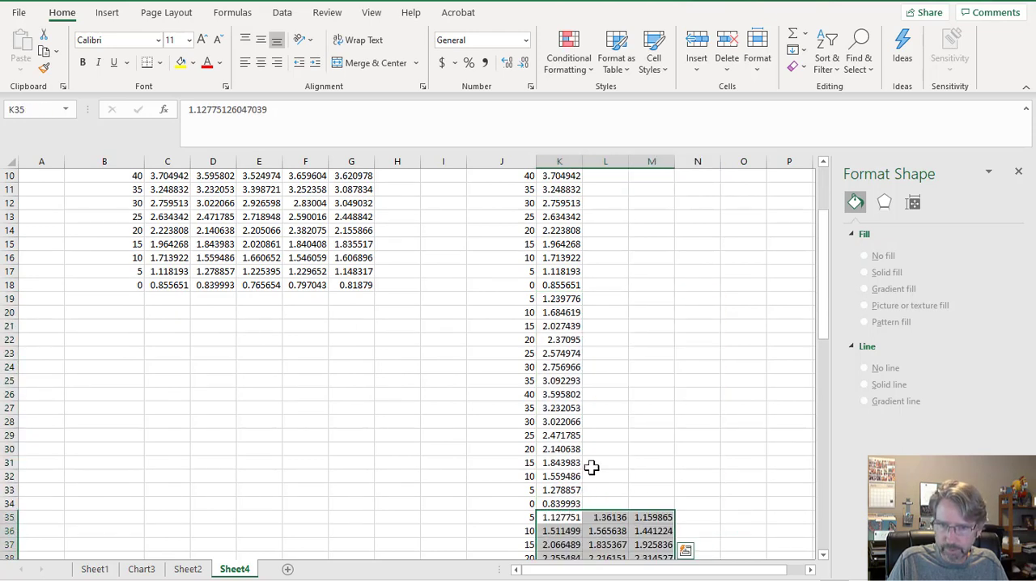
Move the leftover voltages L35:M50 to start at K51, and the last cycle L51:L66 to start at K67.
scroll(616, 408, "down", 5)
left_click_drag(608, 312, 643, 515)
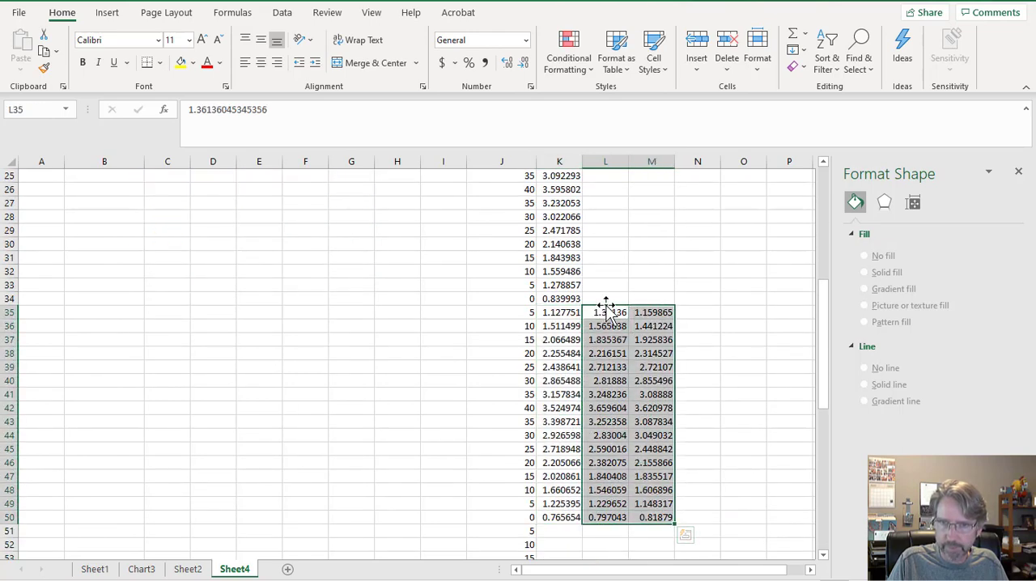
left_click_drag(607, 343, 572, 537)
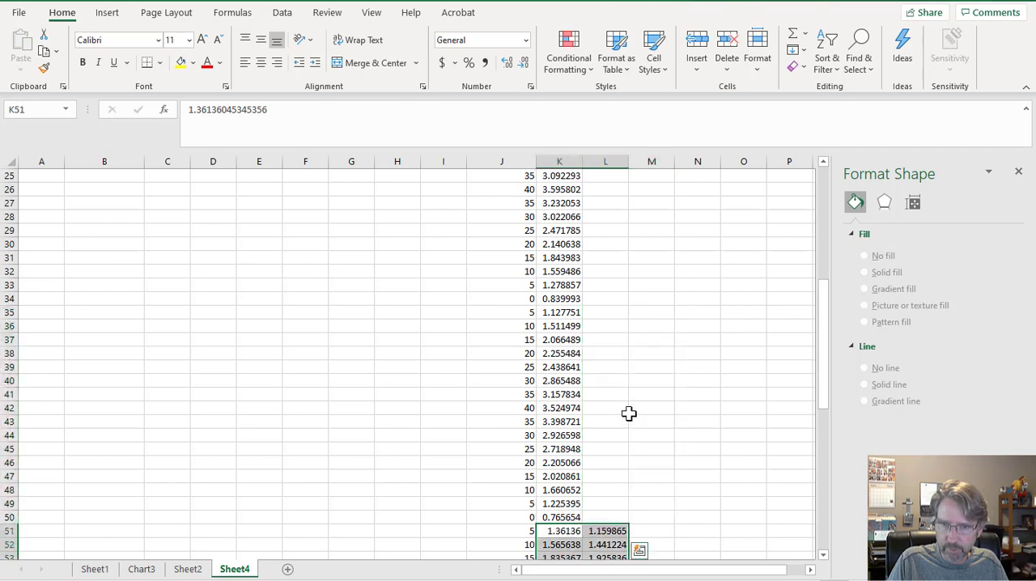
scroll(629, 411, "down", 6)
left_click_drag(599, 290, 595, 491)
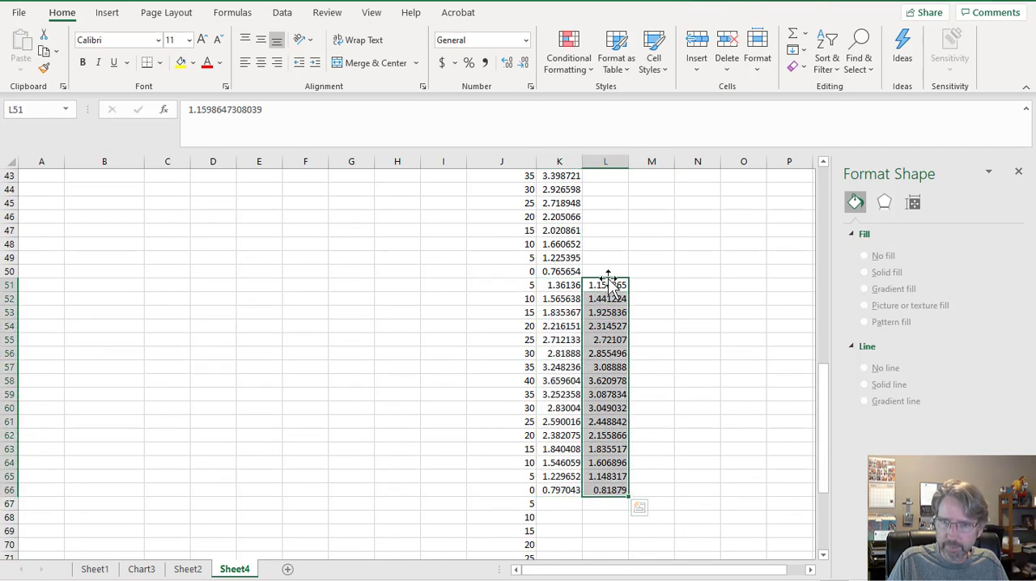
left_click_drag(612, 280, 579, 502)
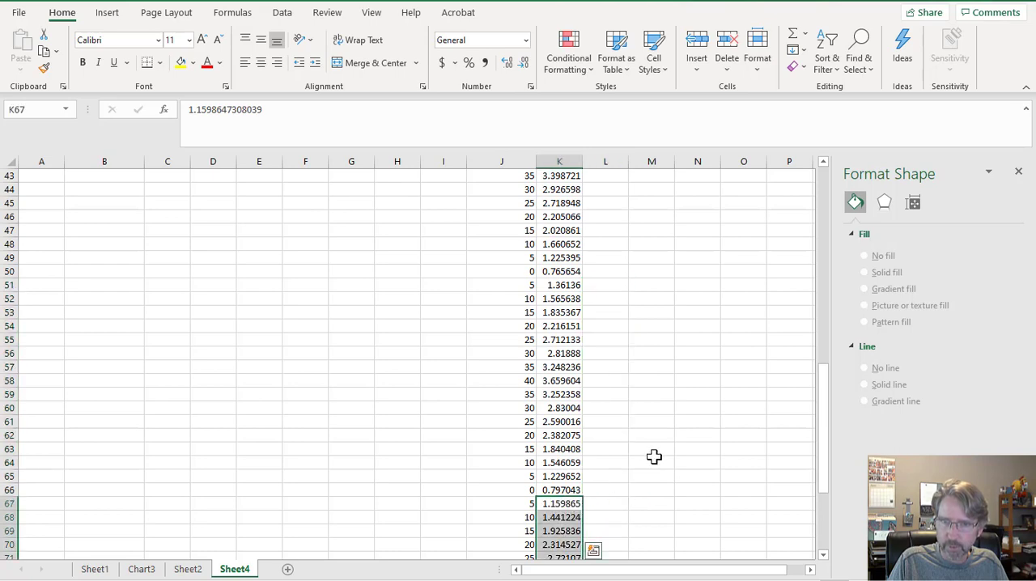
Insert a markers-only scatter chart from the stacked temperature and voltage columns in J2:K82, including their headers.
scroll(655, 456, "up", 2)
scroll(654, 455, "down", 7)
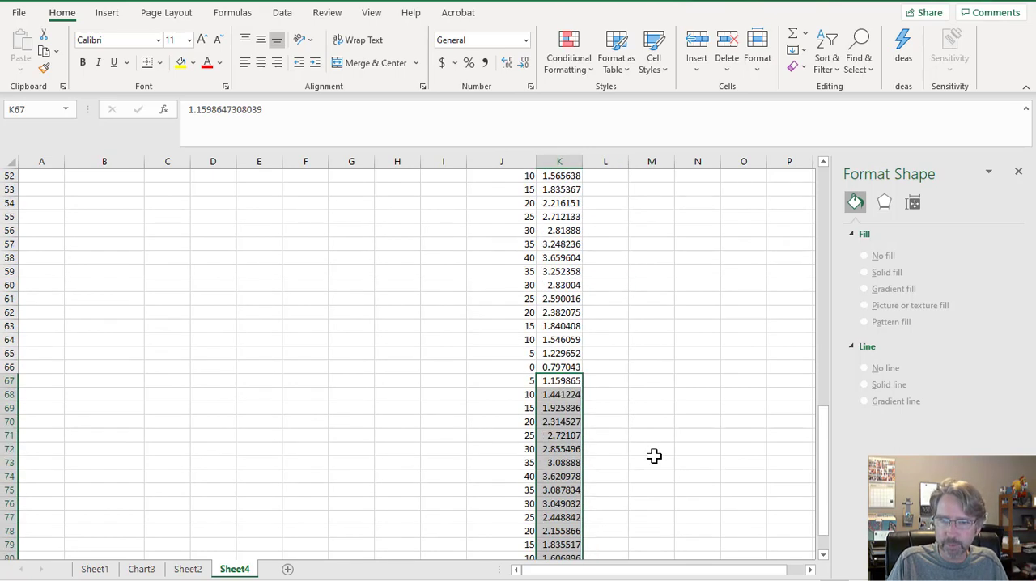
scroll(654, 456, "up", 11)
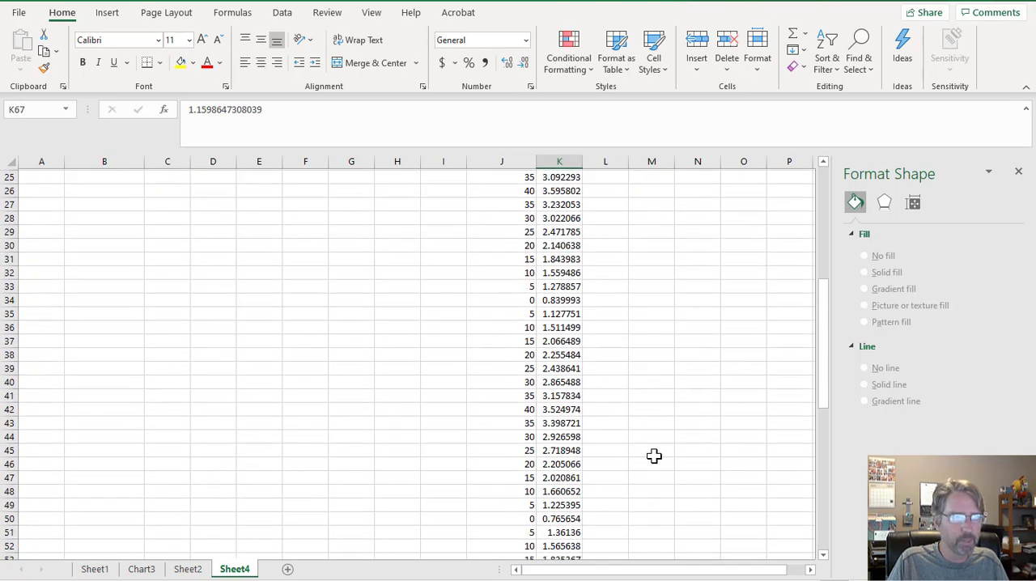
scroll(654, 456, "up", 8)
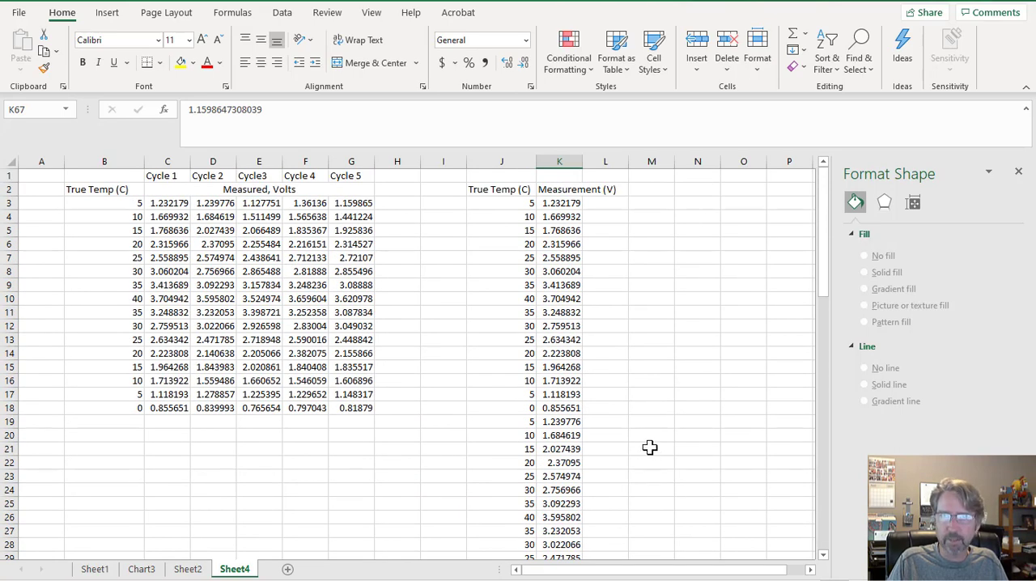
left_click_drag(506, 192, 557, 531)
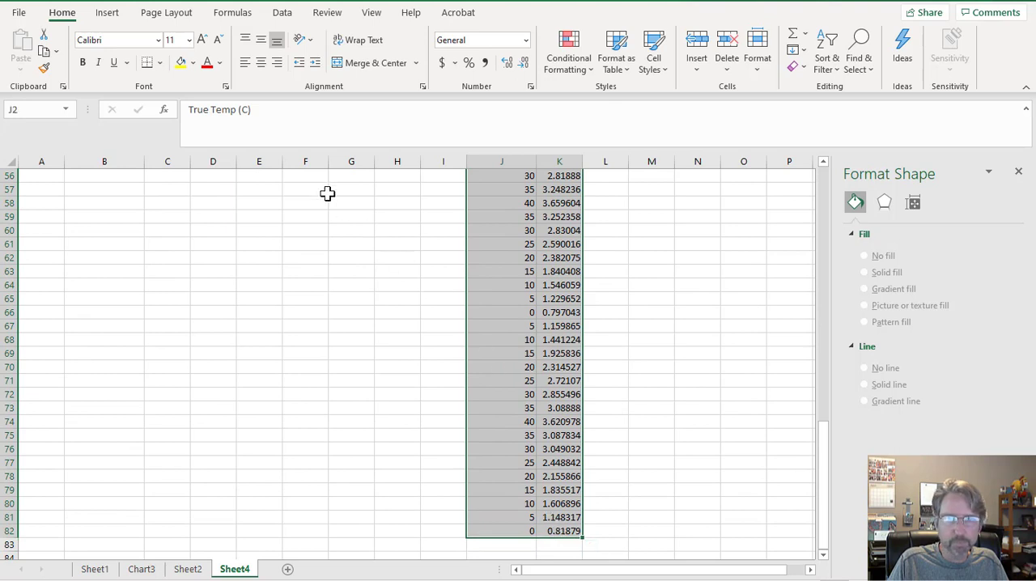
left_click(111, 14)
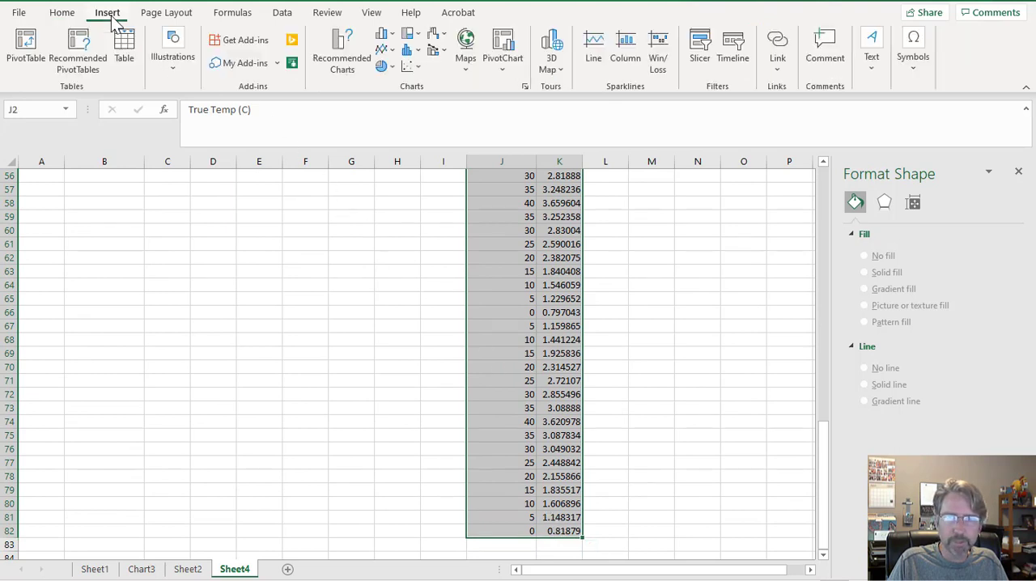
left_click(418, 69)
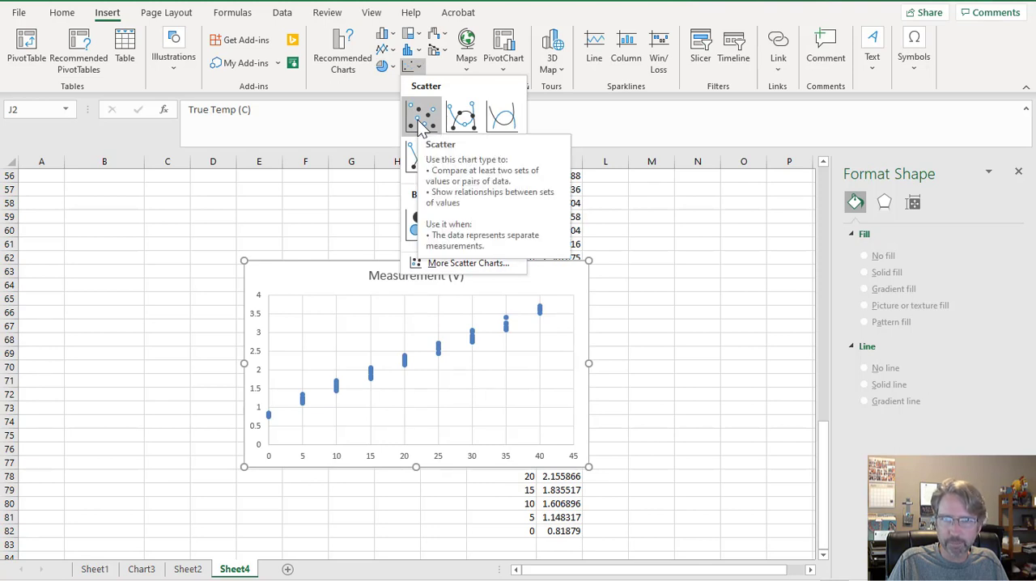
left_click(421, 120)
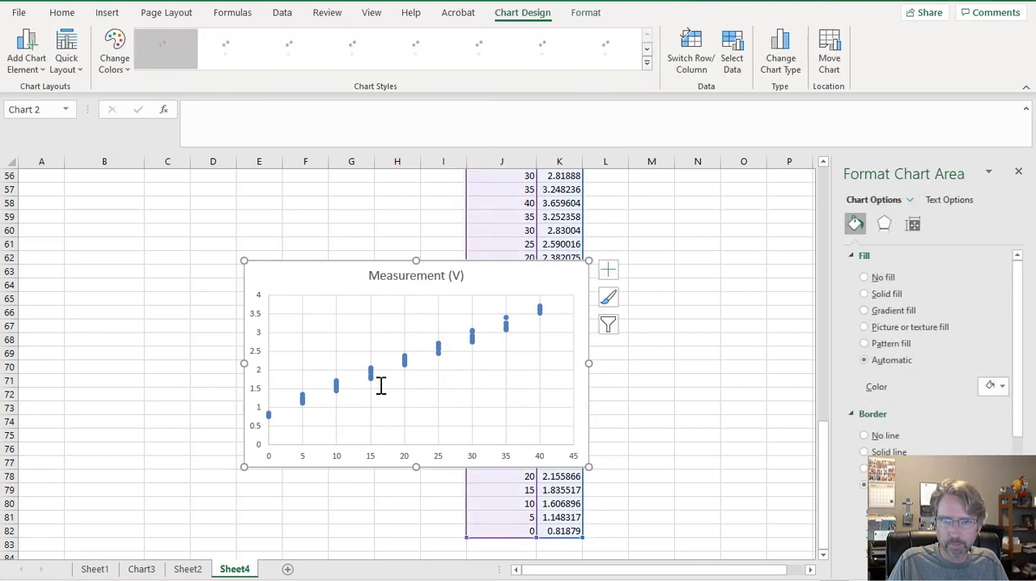
Move the scatter chart to its own new sheet named "Calibration Plot".
left_click_drag(334, 293, 331, 243)
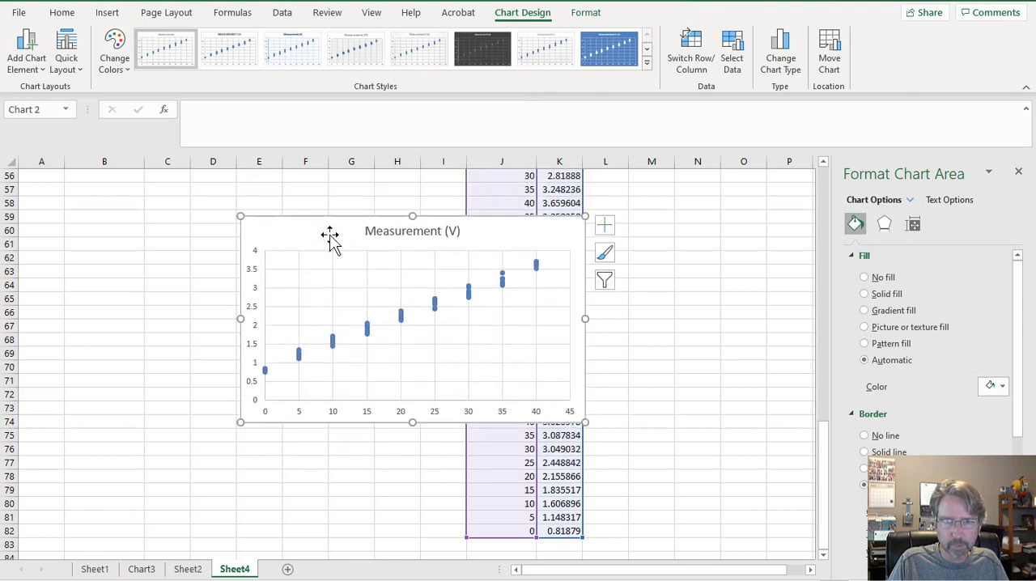
right_click(330, 235)
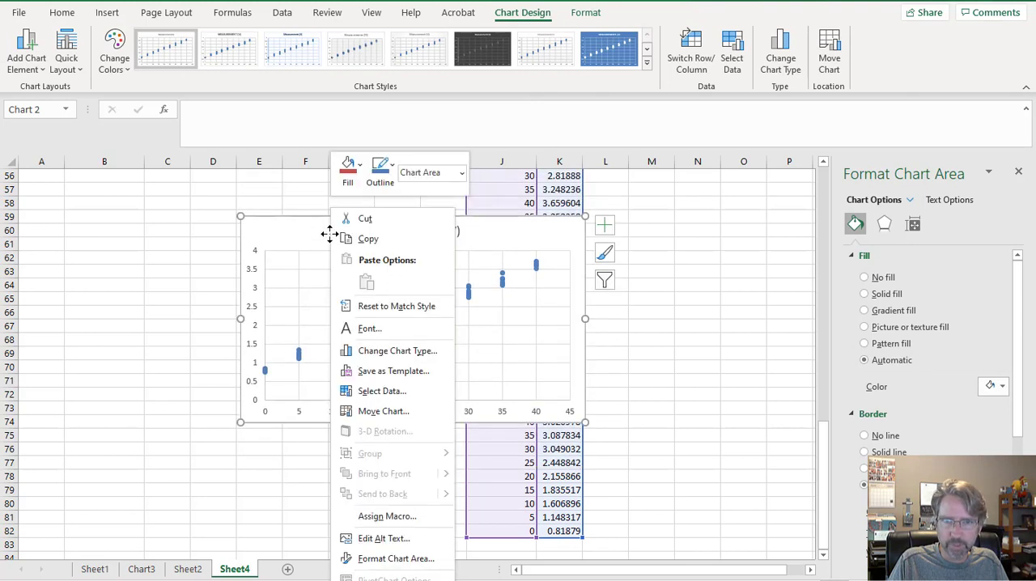
left_click(357, 414)
left_click(163, 244)
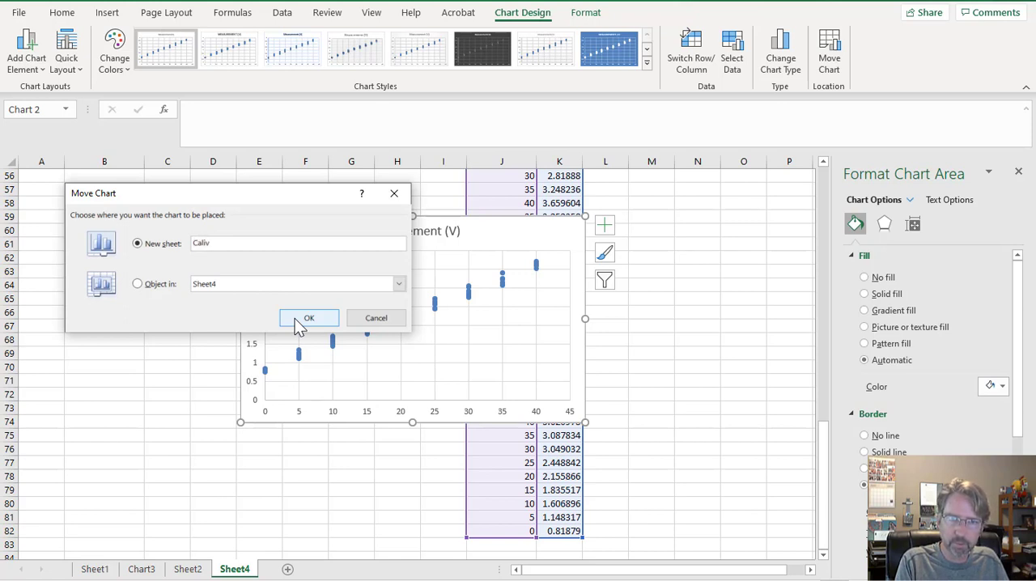
type("Calibration Plo")
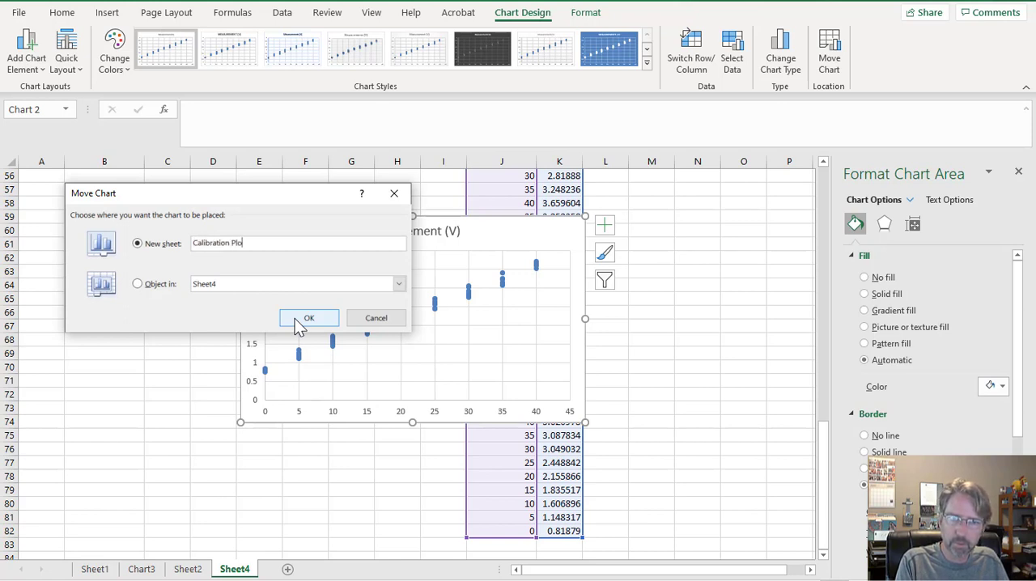
type("t")
left_click(309, 318)
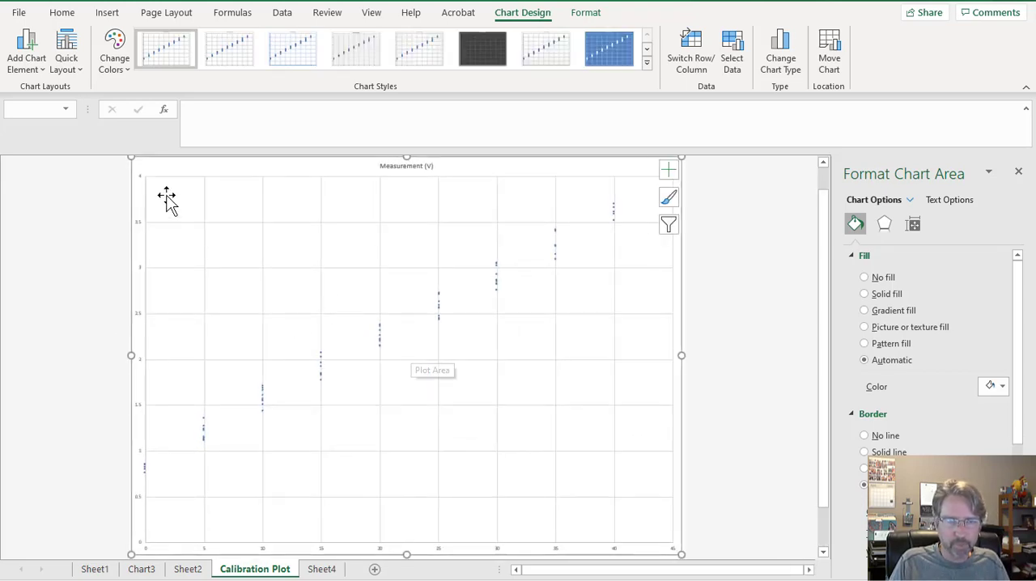
Enlarge all text in the chart to 24 pt.
left_click(62, 14)
left_click(199, 39)
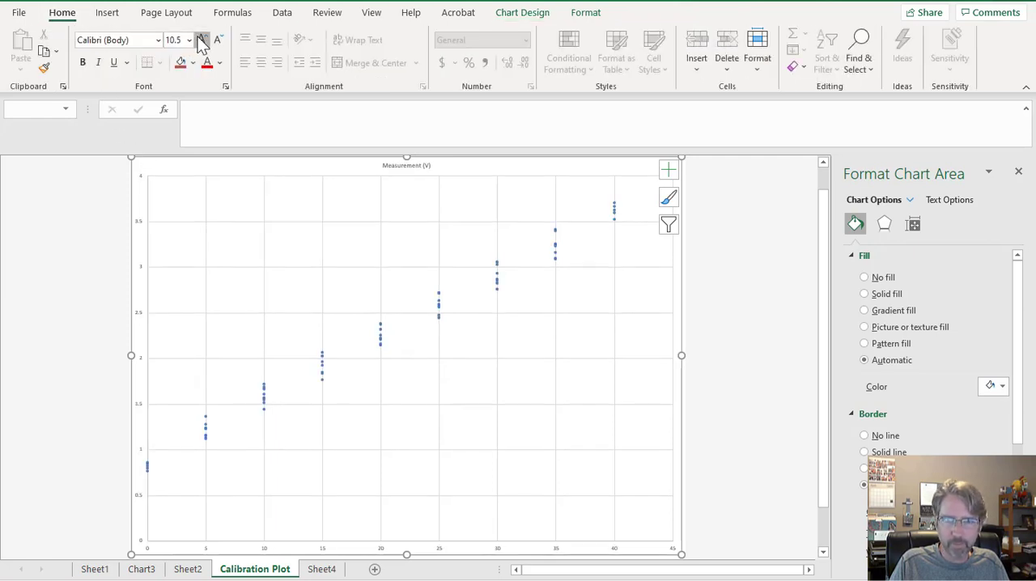
left_click(200, 39)
left_click(200, 39)
left_click(199, 38)
left_click(199, 39)
left_click(199, 39)
left_click(199, 39)
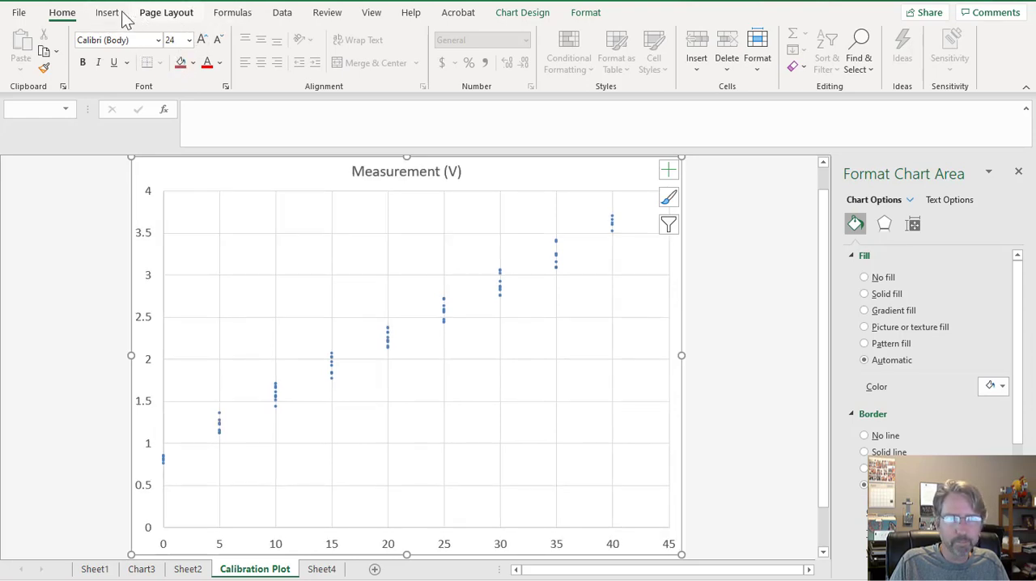
Apply chart Style 1 and a quick layout with axis titles, gridlines in both directions and a legend below the plot.
left_click(162, 13)
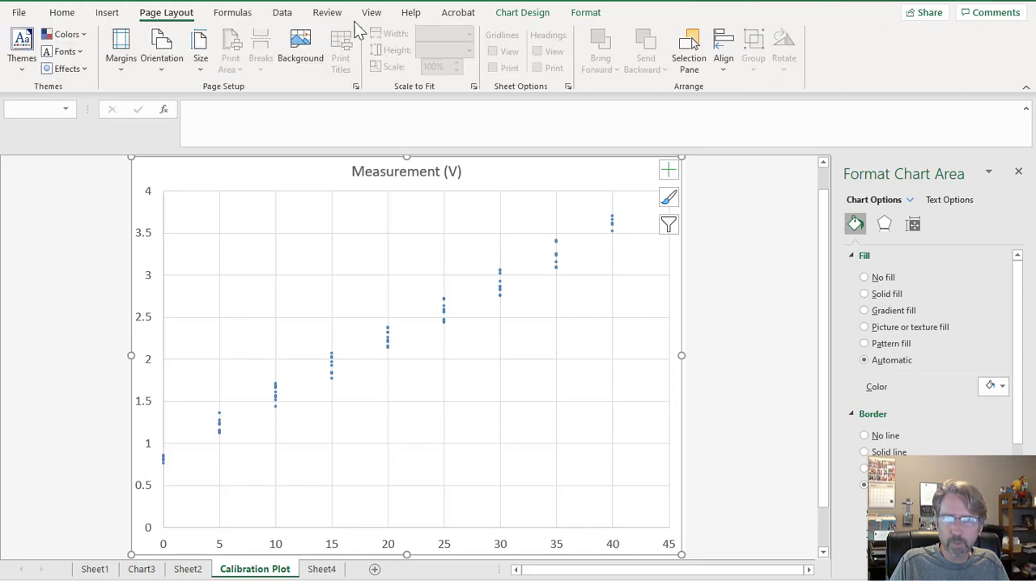
left_click(518, 14)
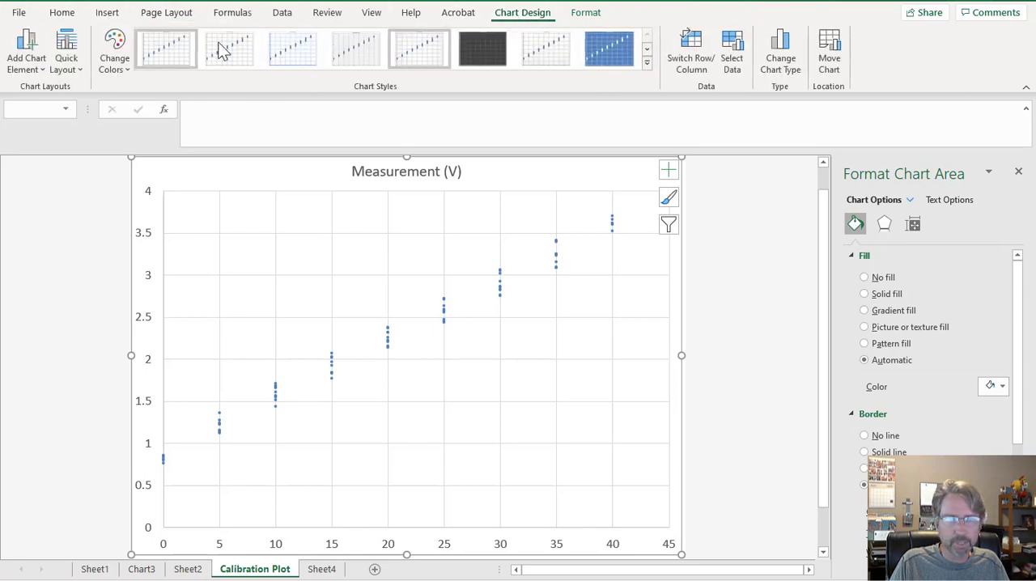
left_click(63, 65)
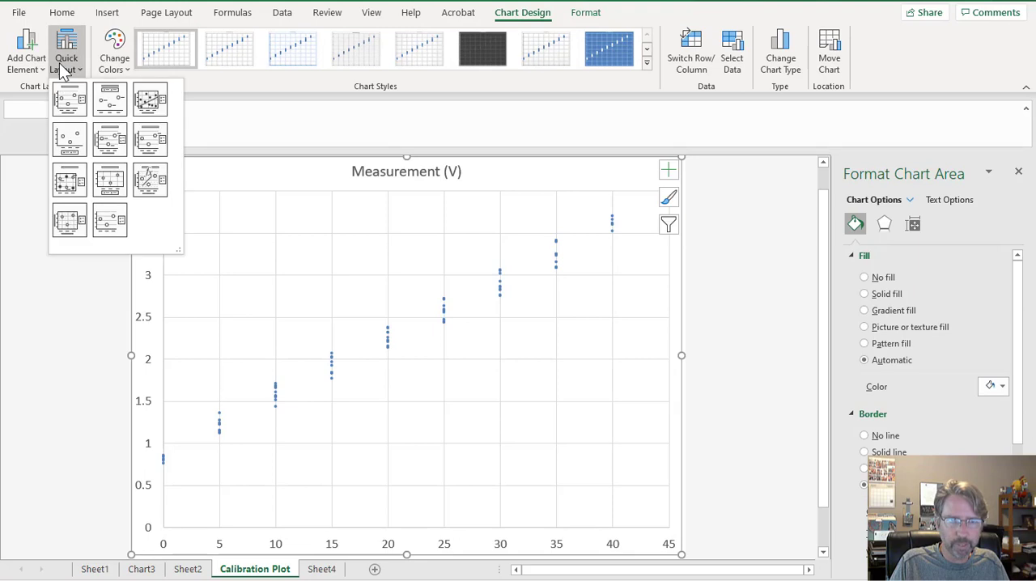
left_click(669, 198)
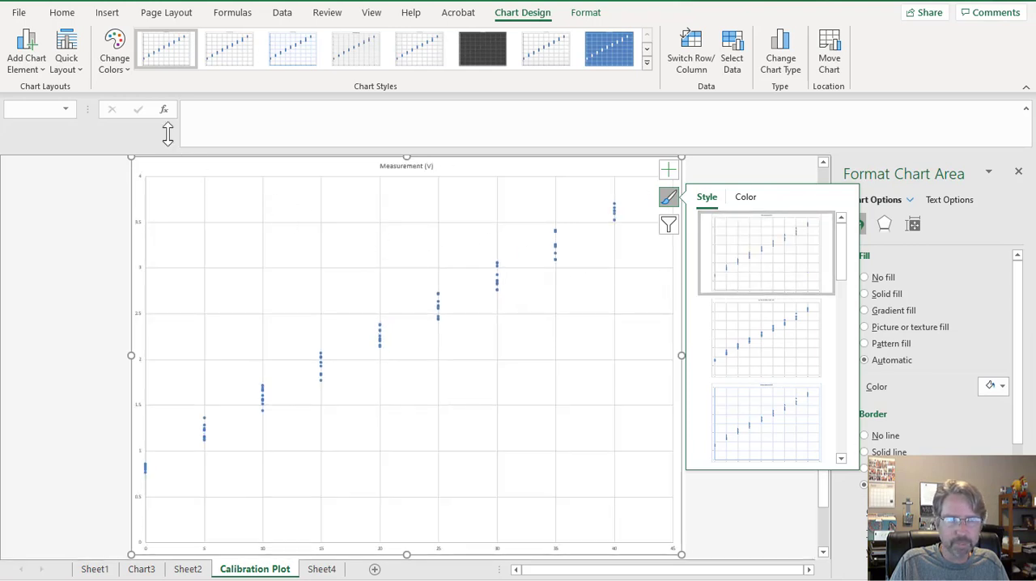
left_click(73, 74)
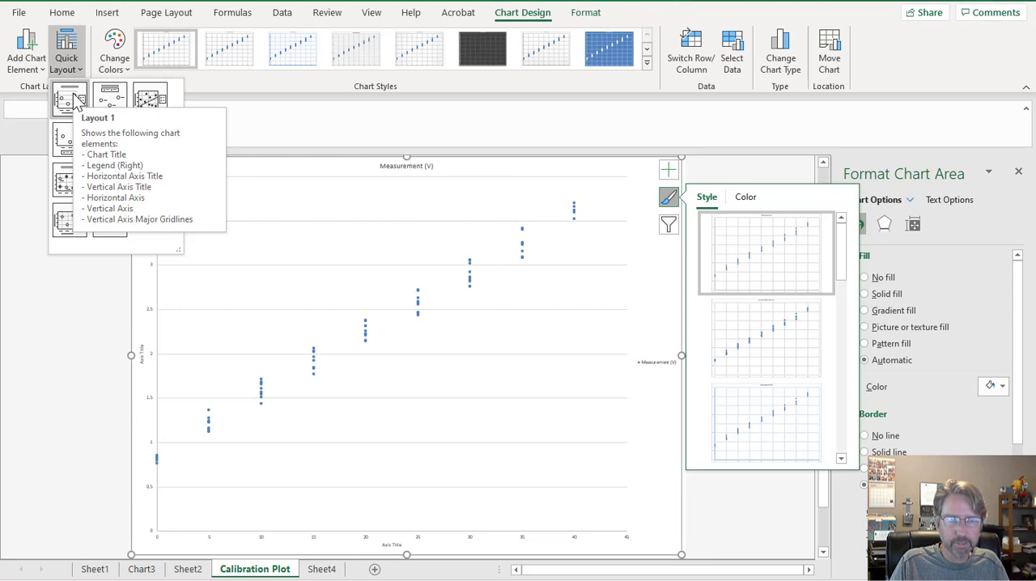
left_click(74, 98)
left_click(779, 273)
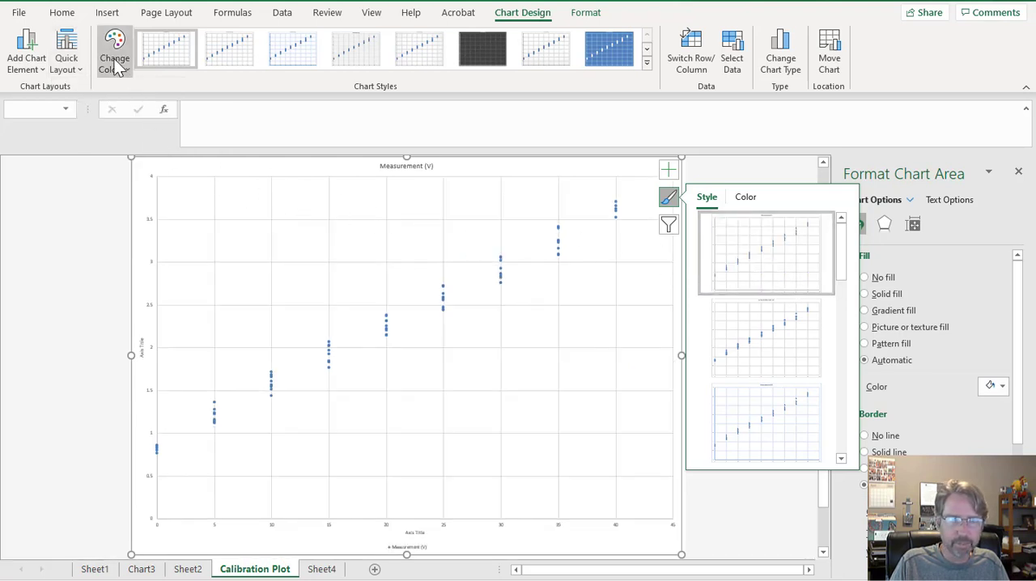
Enlarge all text in the calibration chart to 28 pt.
left_click(64, 14)
left_click(202, 40)
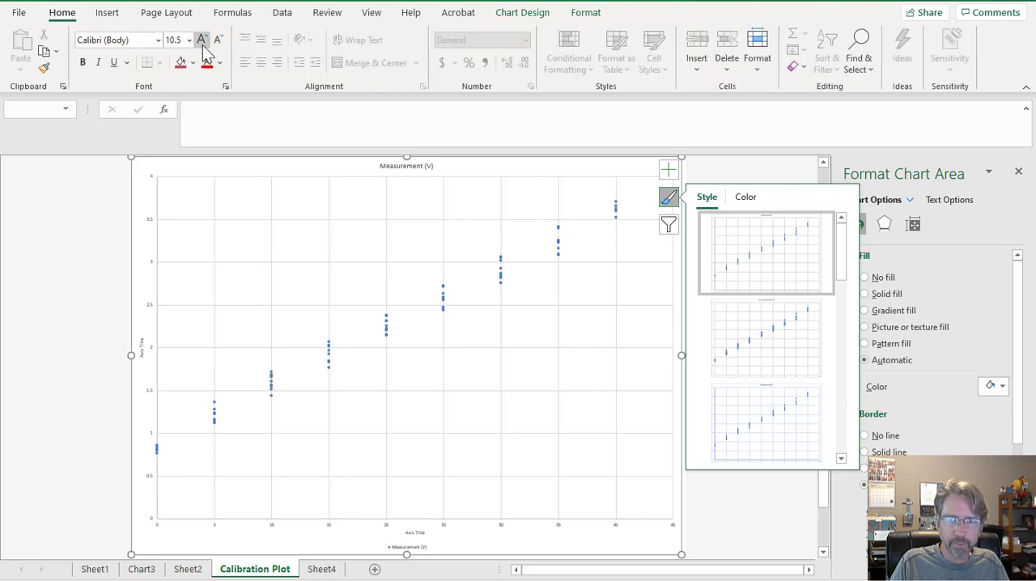
left_click(202, 39)
left_click(203, 40)
left_click(202, 39)
left_click(202, 39)
left_click(203, 39)
left_click(203, 39)
left_click(202, 40)
left_click(203, 39)
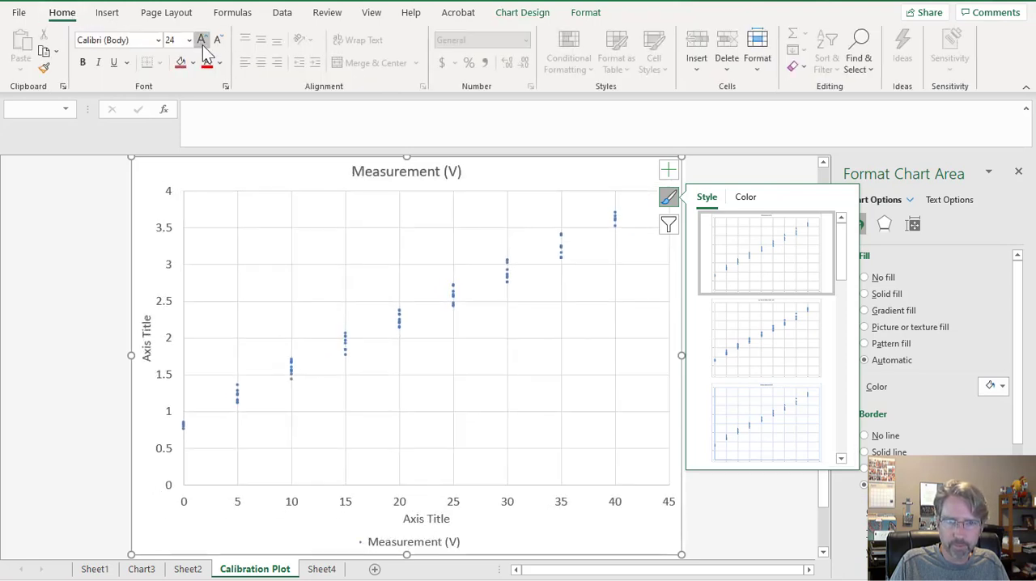
left_click(202, 40)
left_click(203, 41)
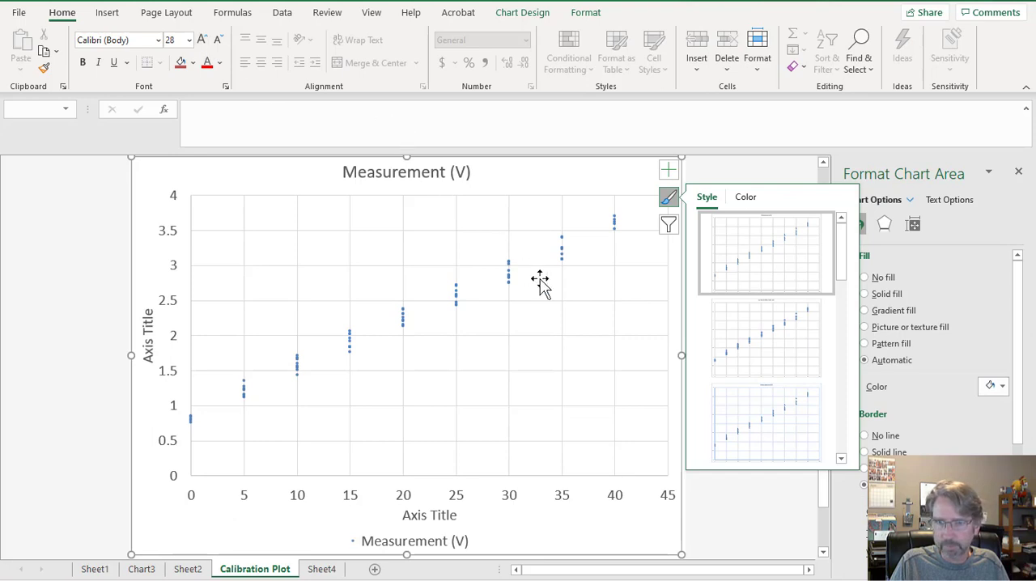
left_click(565, 264)
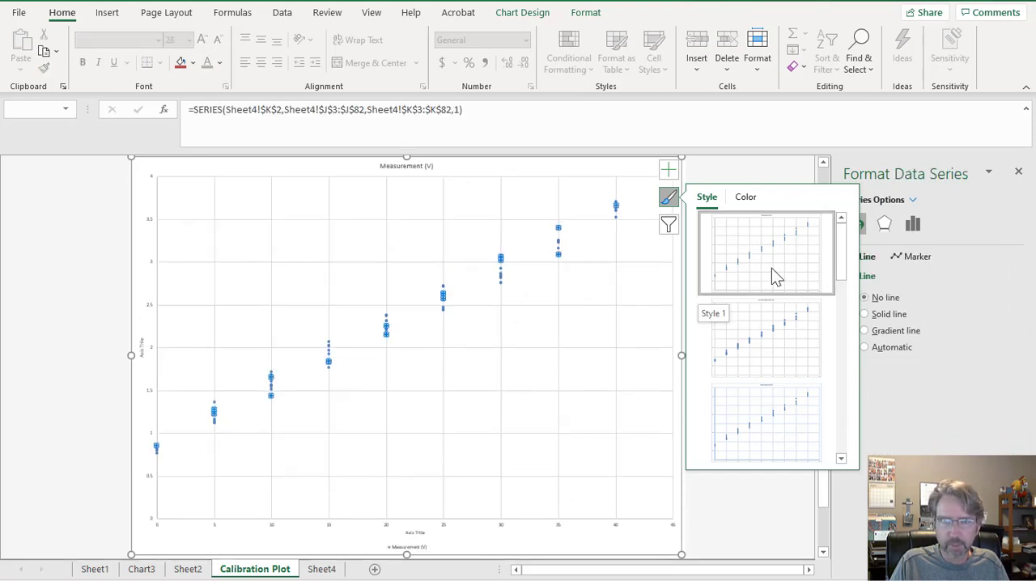
left_click(474, 231)
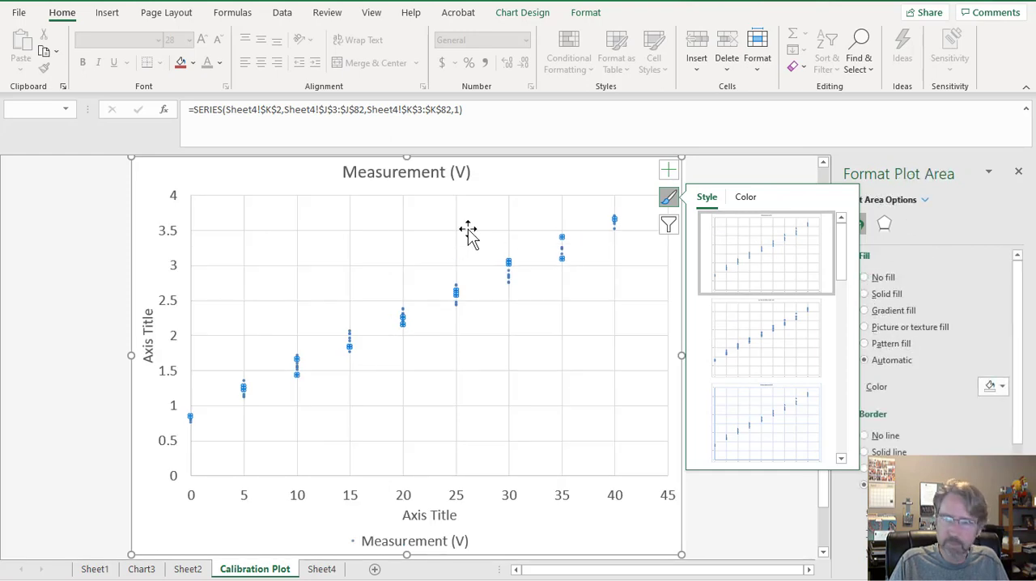
left_click(537, 185)
left_click(705, 192)
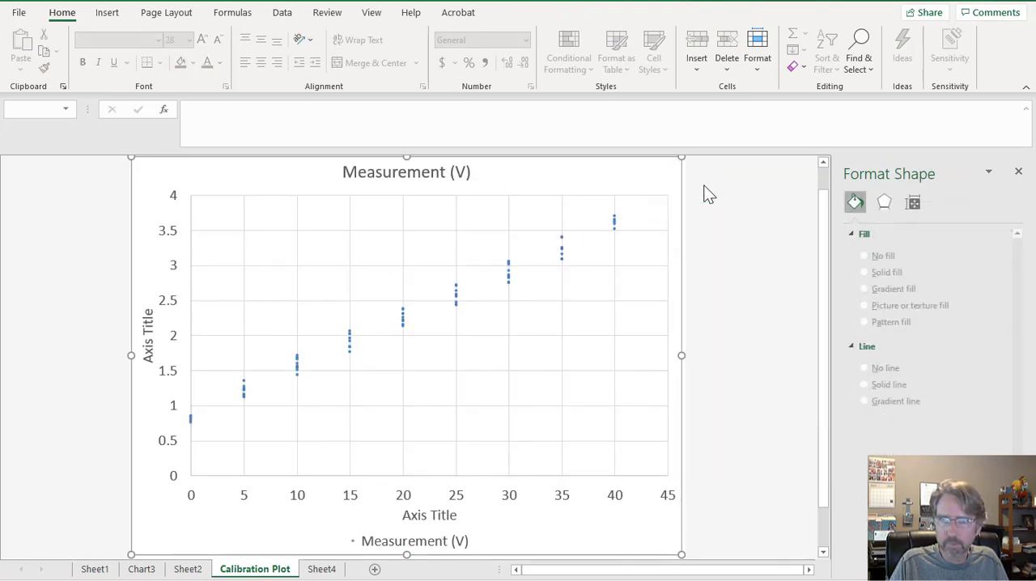
Switch the measurement series to built-in markers and set the marker size to 10.
left_click(613, 231)
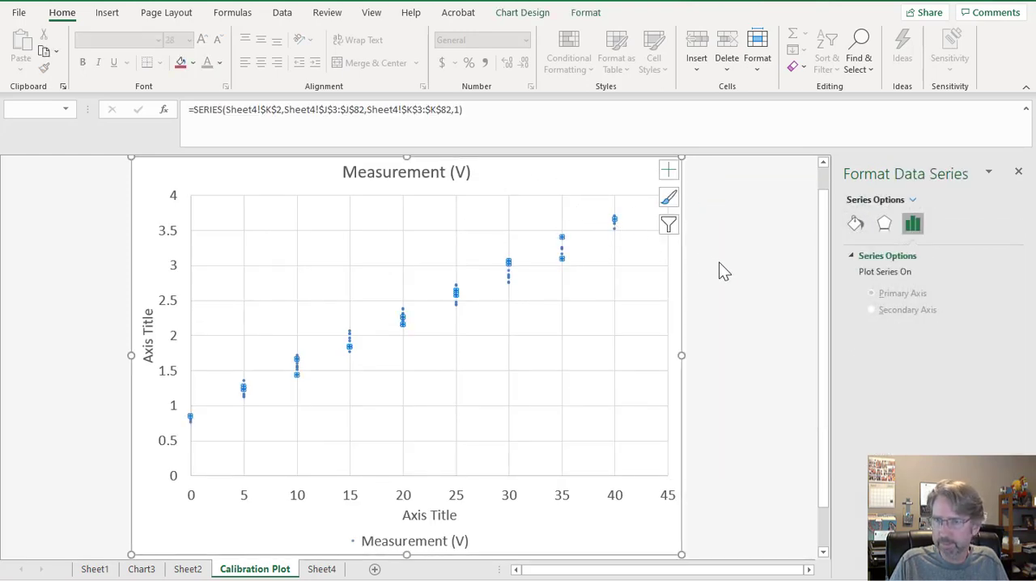
left_click(856, 226)
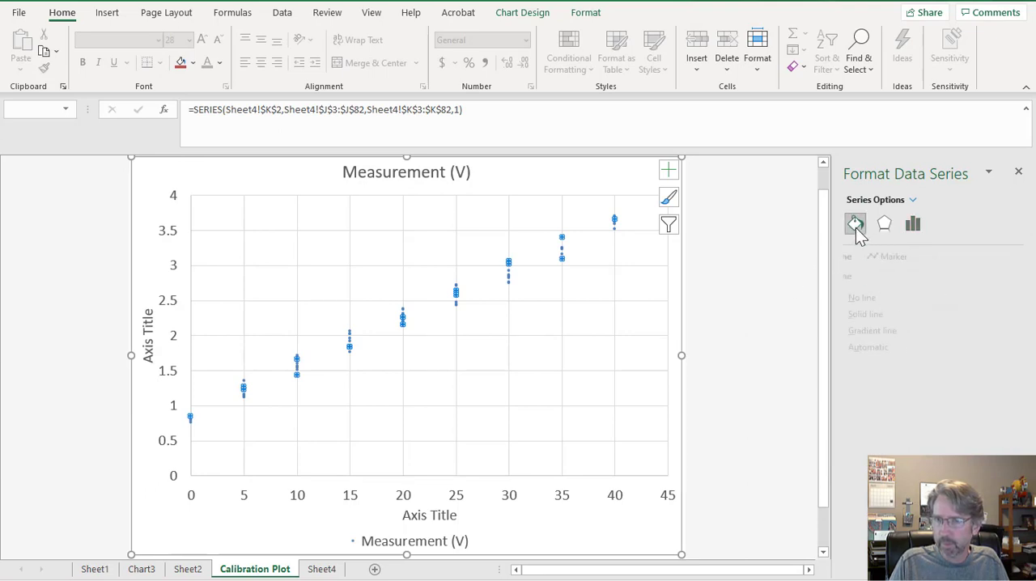
left_click(898, 258)
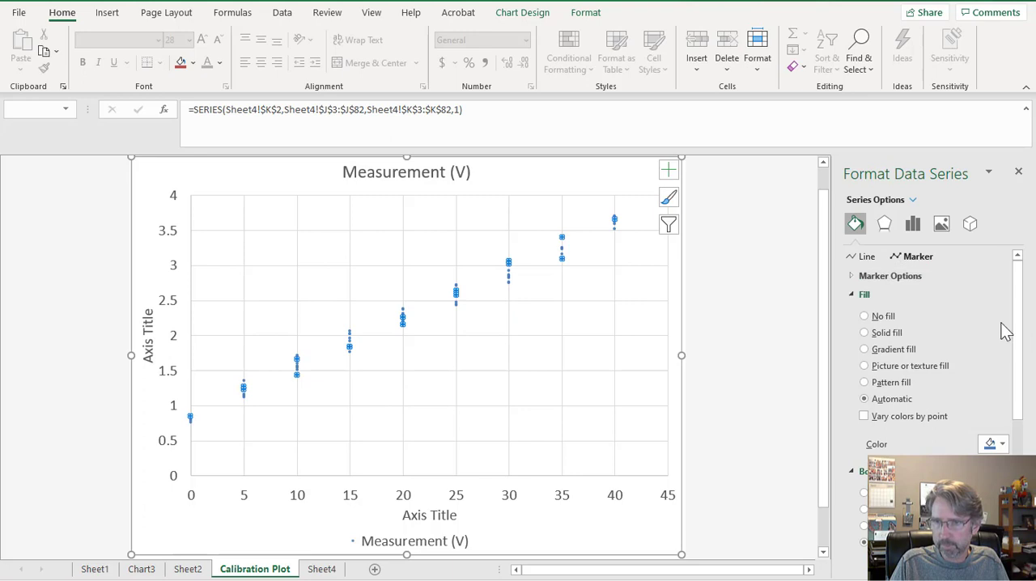
left_click(892, 277)
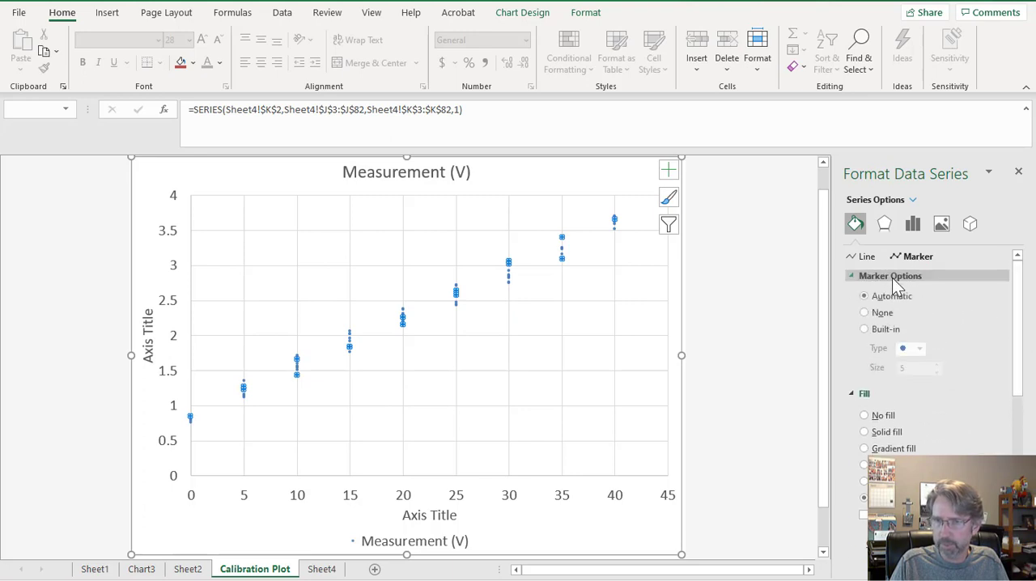
left_click(864, 329)
left_click(937, 365)
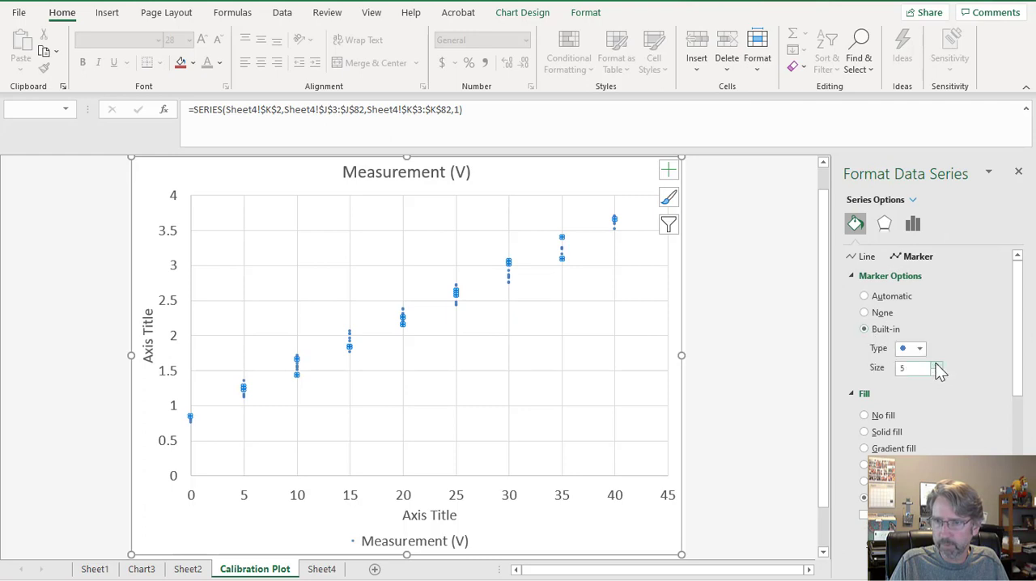
left_click(937, 365)
left_click(937, 364)
left_click(936, 364)
left_click(937, 364)
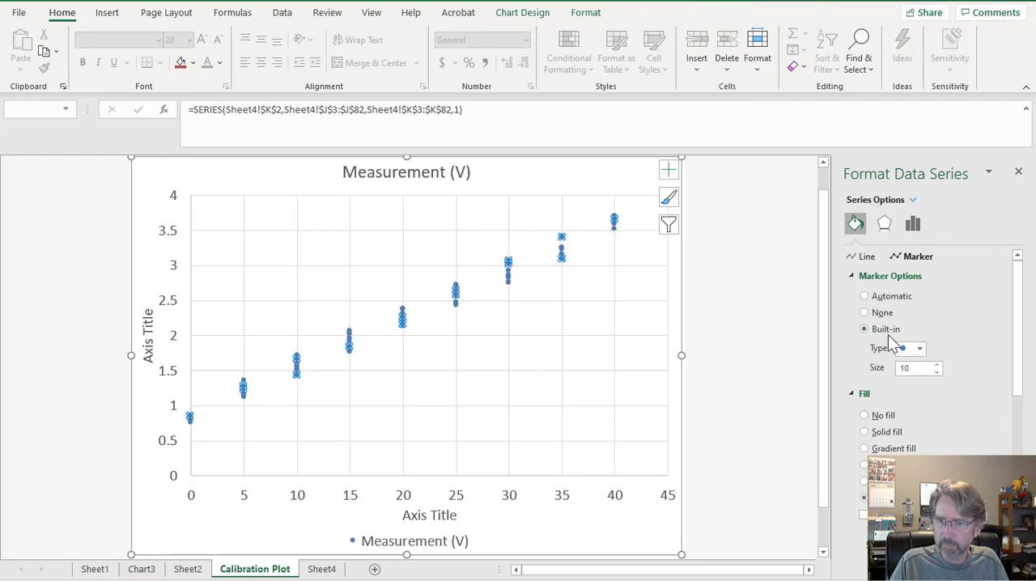
Change the marker type of the measurement series to a plus sign.
left_click(920, 349)
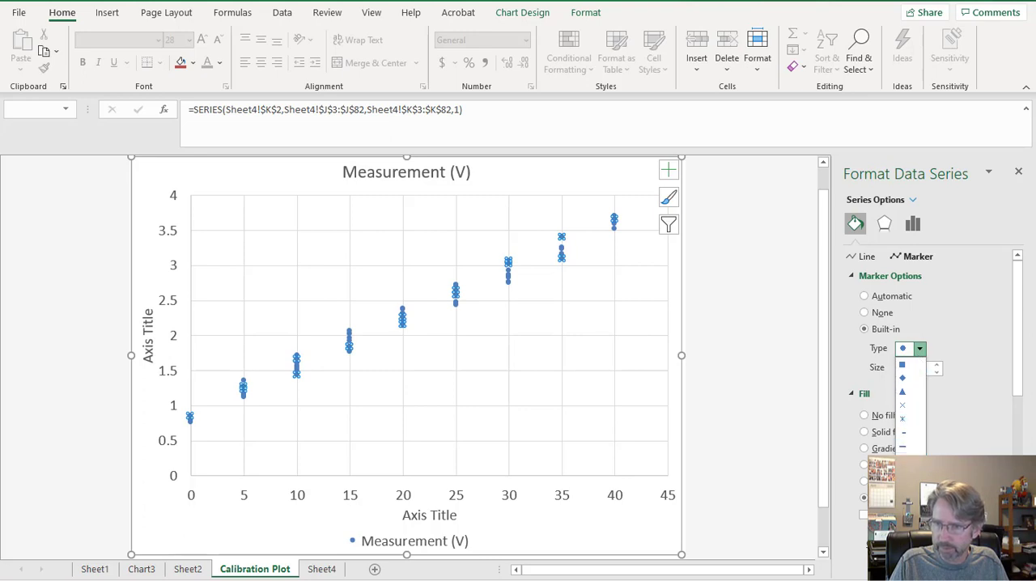
left_click(902, 460)
key("Escape")
left_click(618, 307)
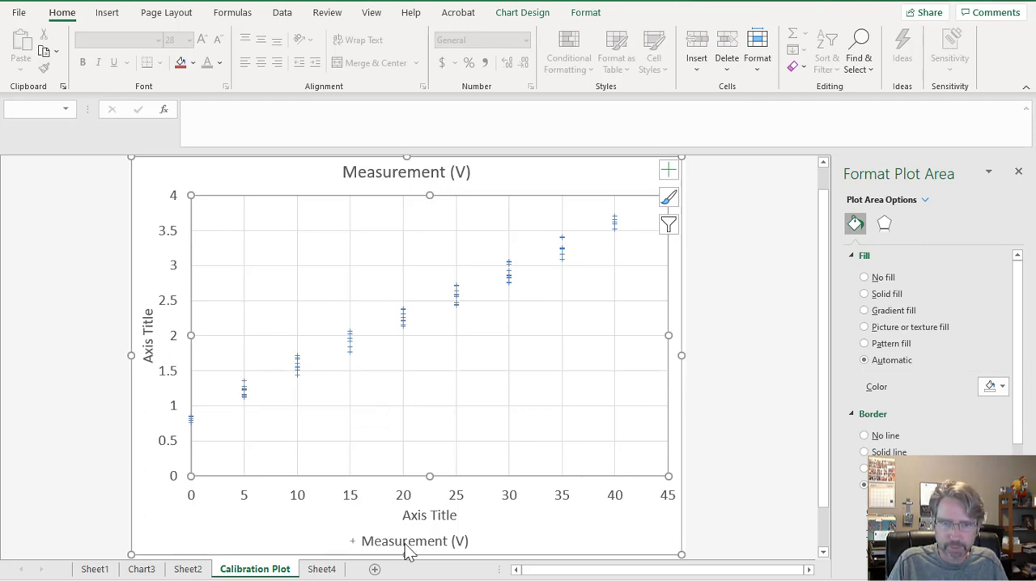
Replace the vertical axis title's placeholder text with "Measurement (V)".
left_click(146, 344)
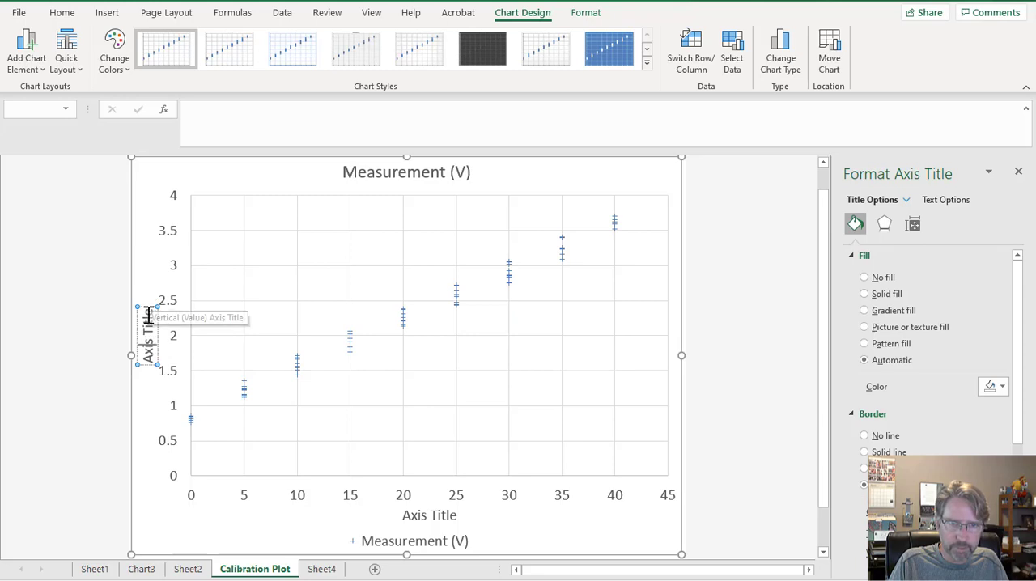
key("Delete")
key("Delete")
key("Delete")
key("Delete")
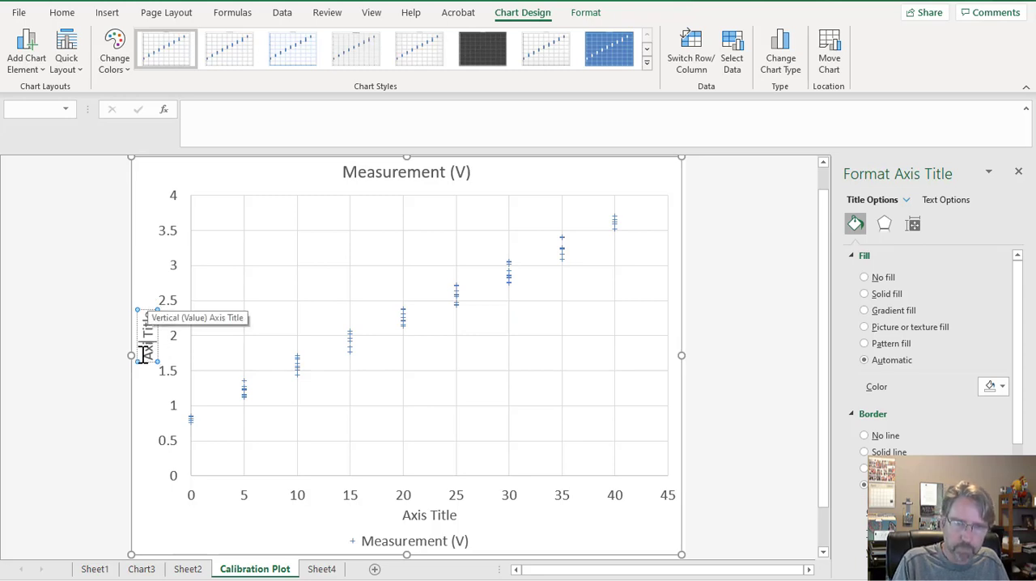
key("Delete")
key("Delete")
key("Delete")
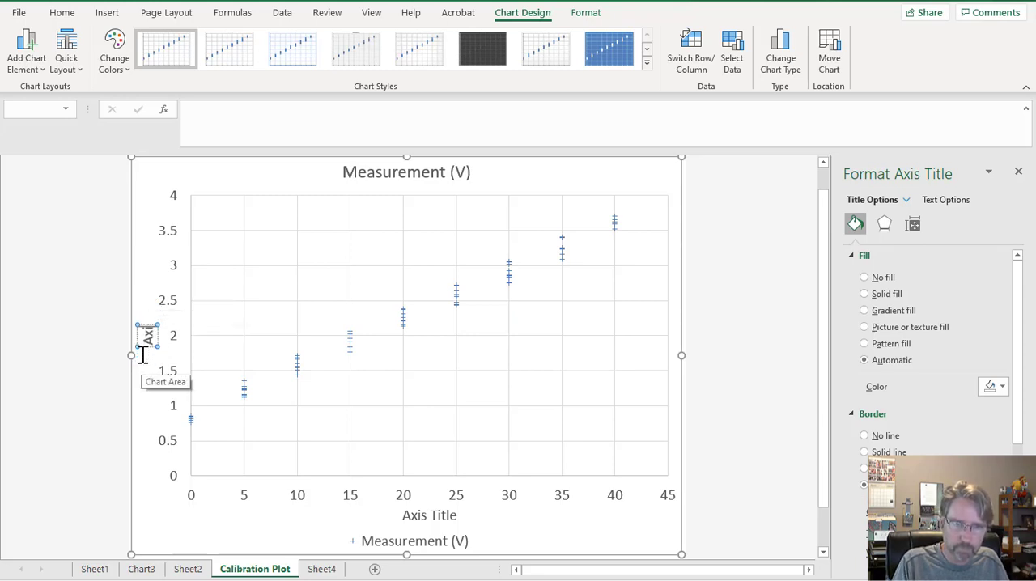
key("BackSpace")
key("BackSpace")
key("BackSpace")
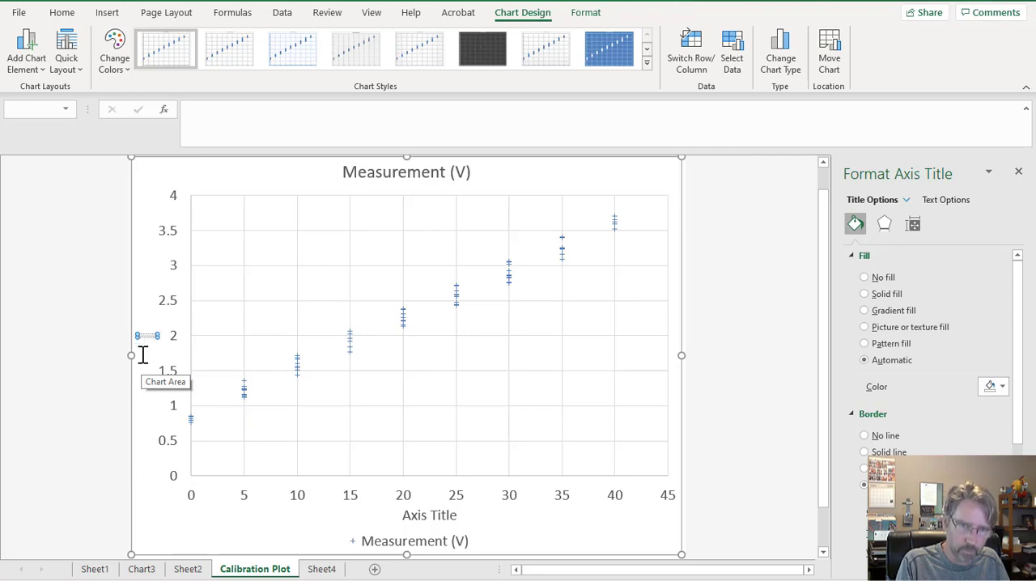
type("Measure")
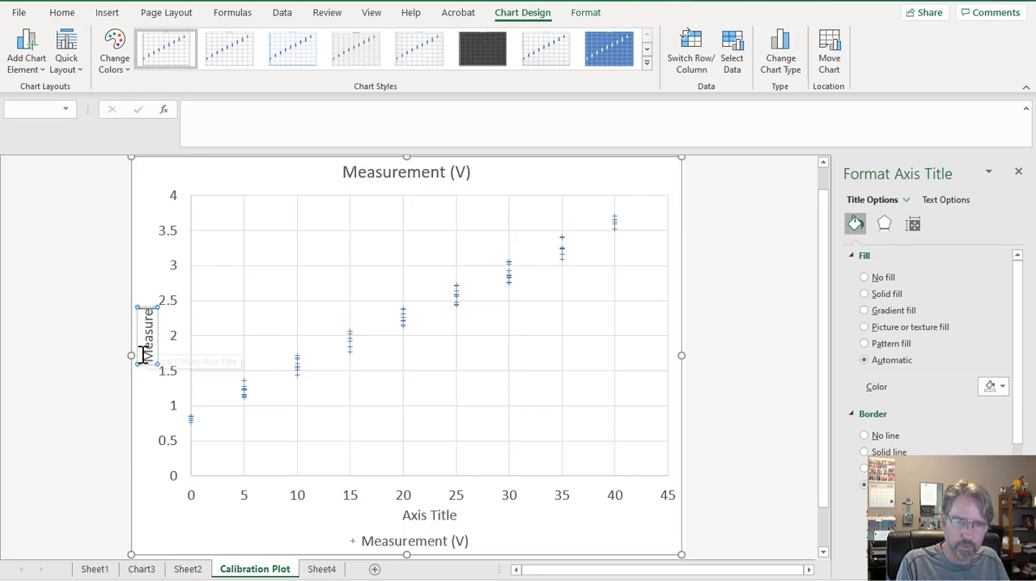
type("ment (V)")
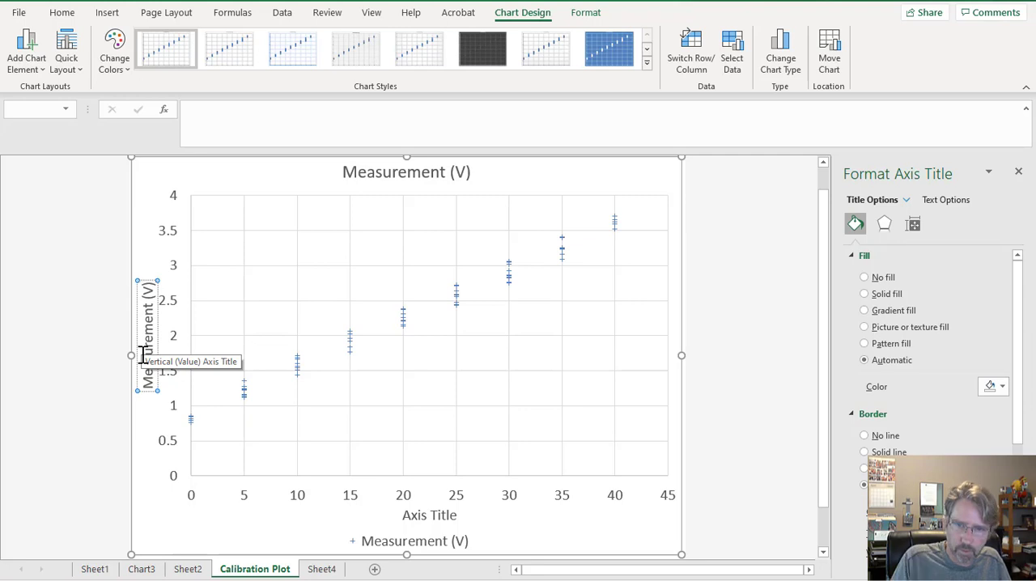
Replace the horizontal axis title's placeholder text with "Temperature (C)".
left_click(426, 516)
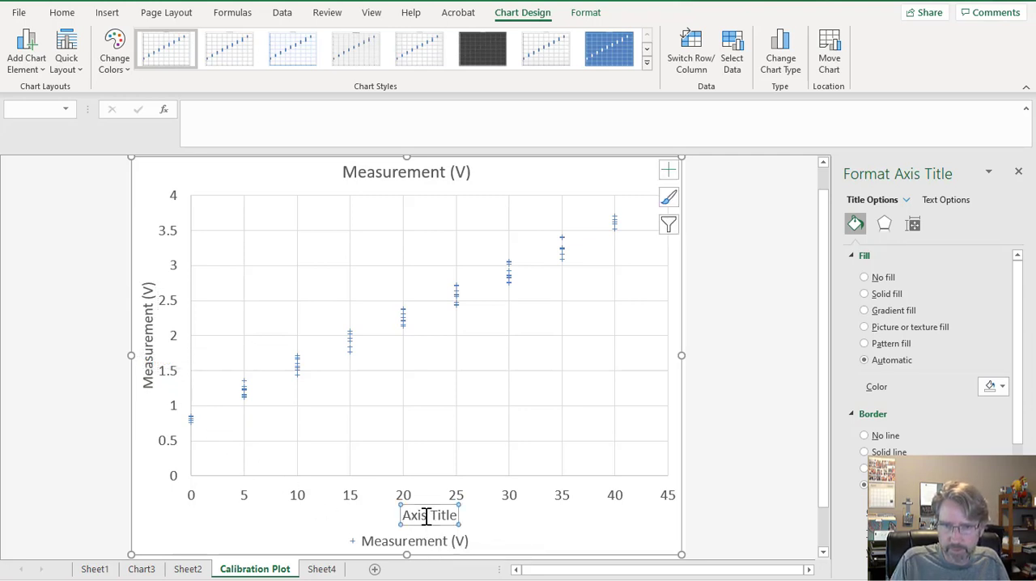
double_click(416, 517)
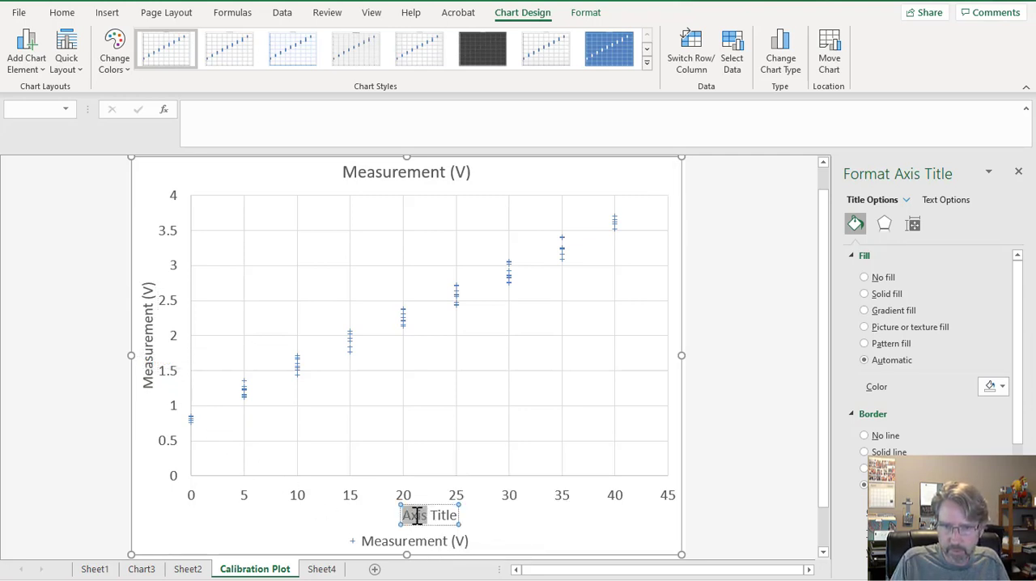
left_click(417, 516)
left_click_drag(457, 515, 404, 520)
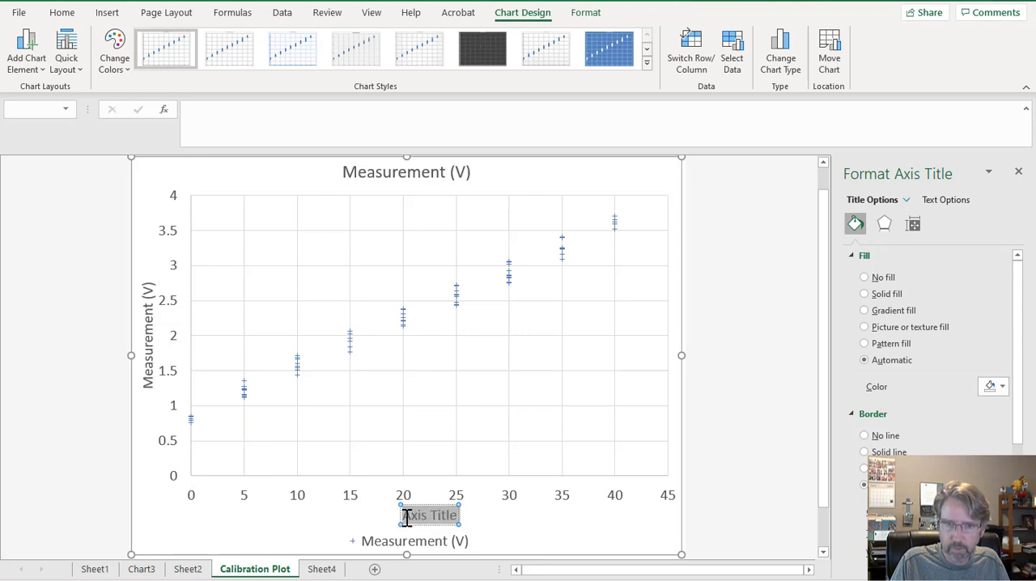
type("Temperature")
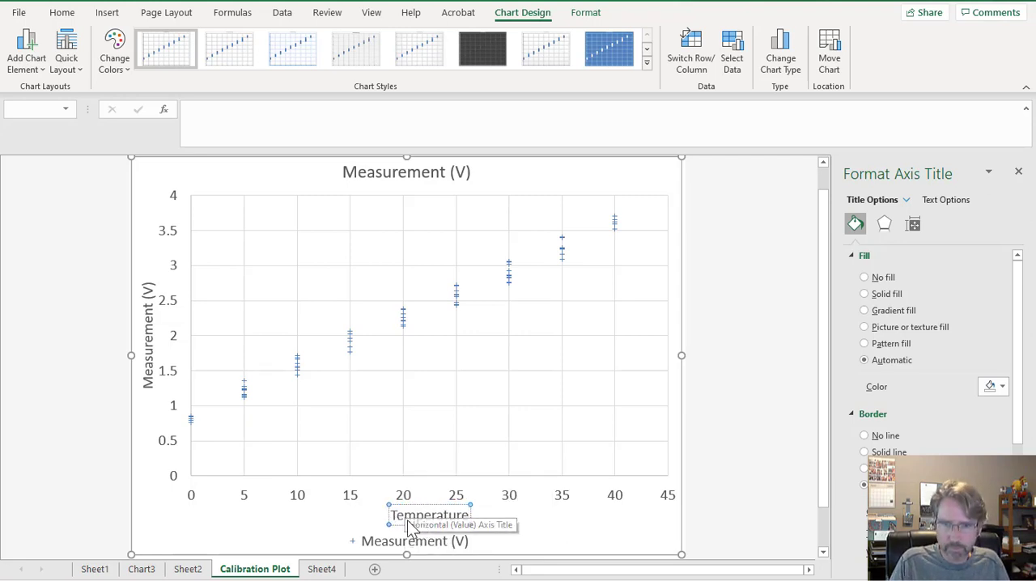
left_click(328, 520)
left_click(433, 521)
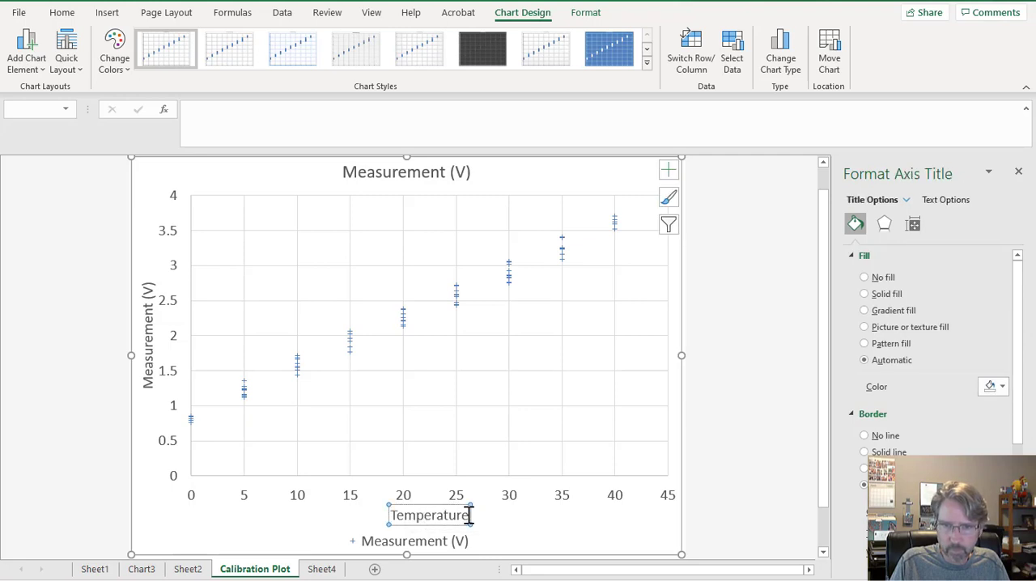
left_click(469, 516)
type("(C)")
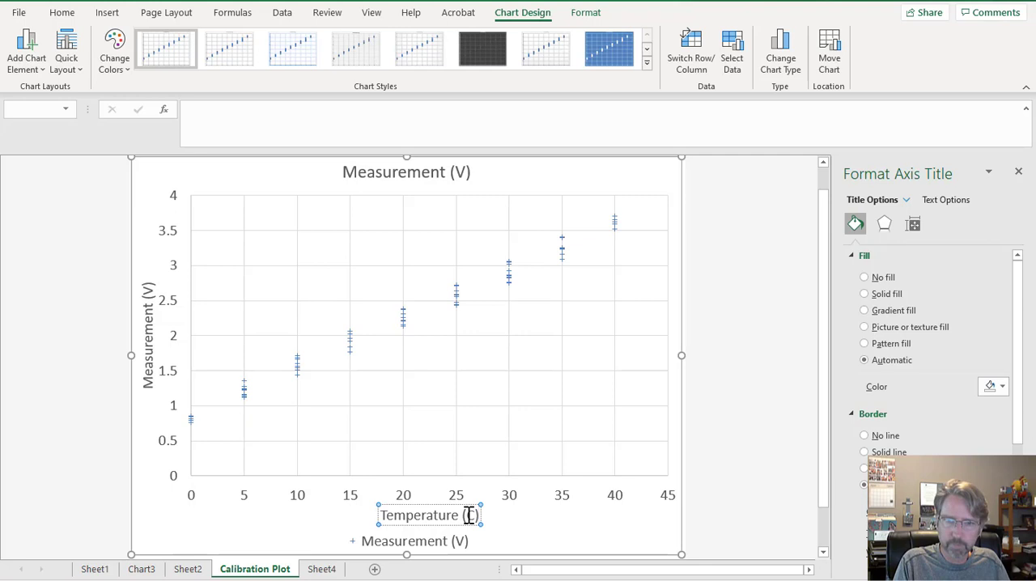
key("Return")
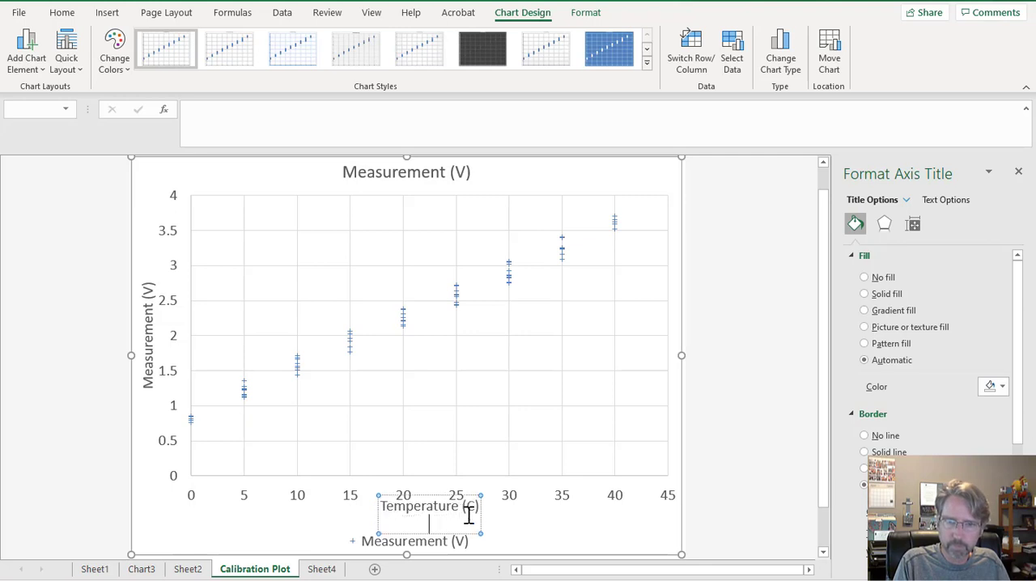
key("BackSpace")
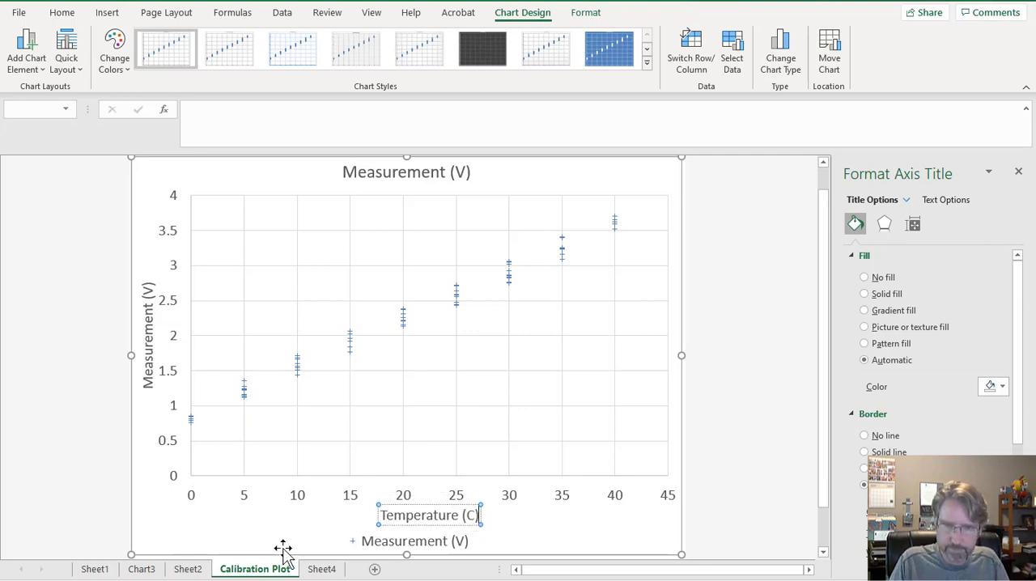
Move the legend from below the chart into the empty lower-right area of the plot.
left_click(382, 548)
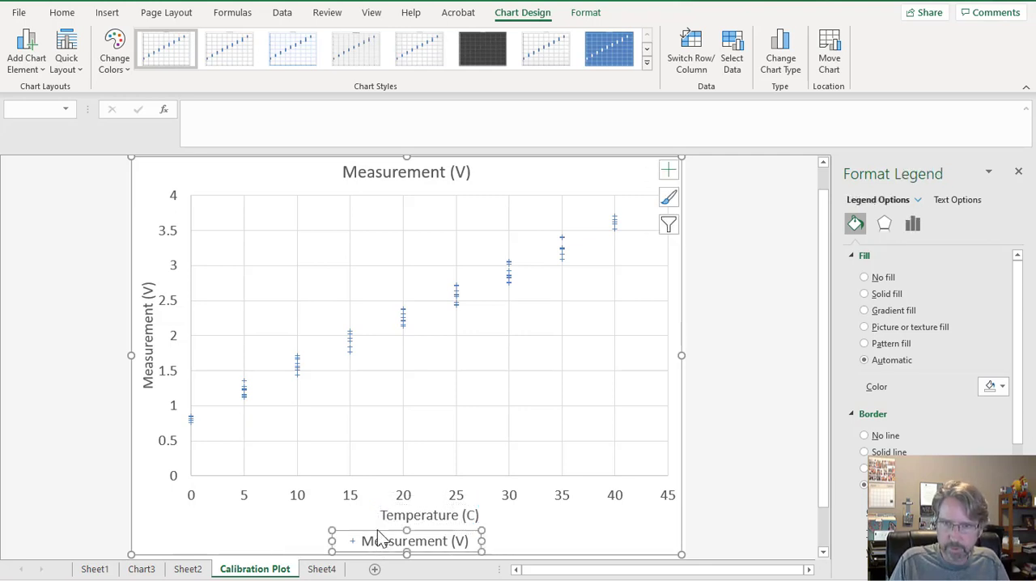
left_click_drag(380, 541, 552, 411)
left_click(754, 392)
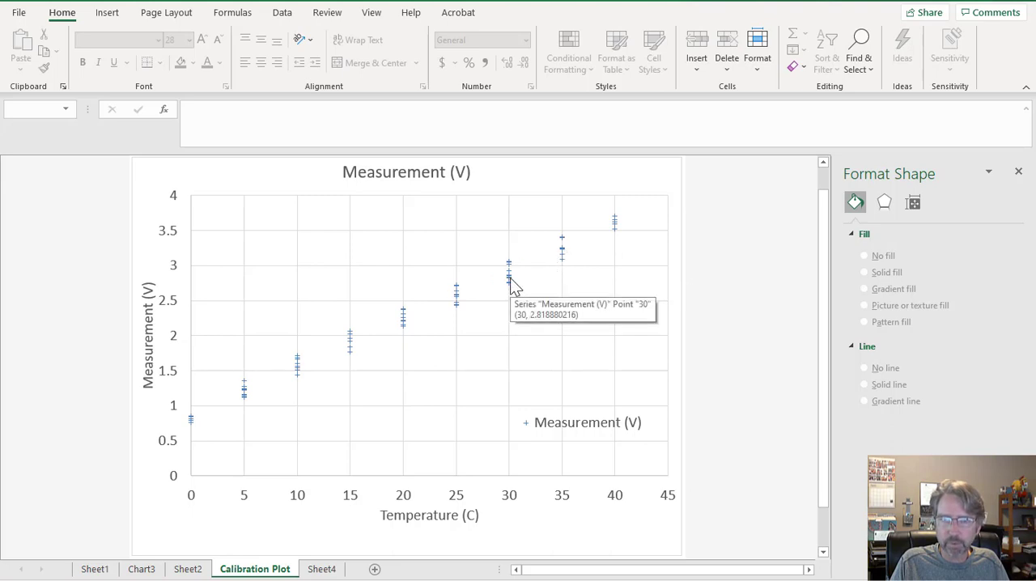
Add a linear trendline to the measurement series and display its equation on the chart.
mouse_move(511, 278)
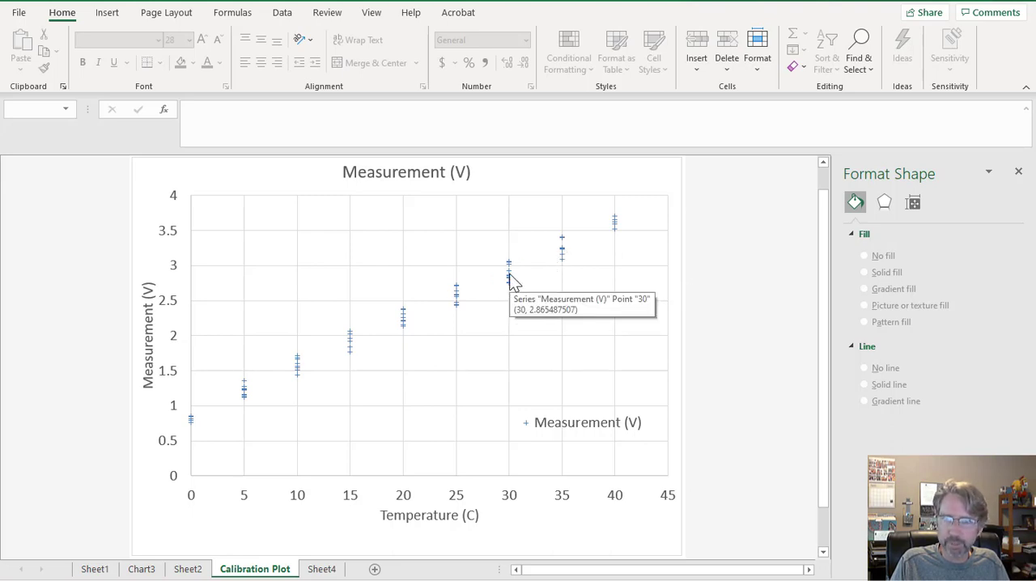
mouse_move(458, 298)
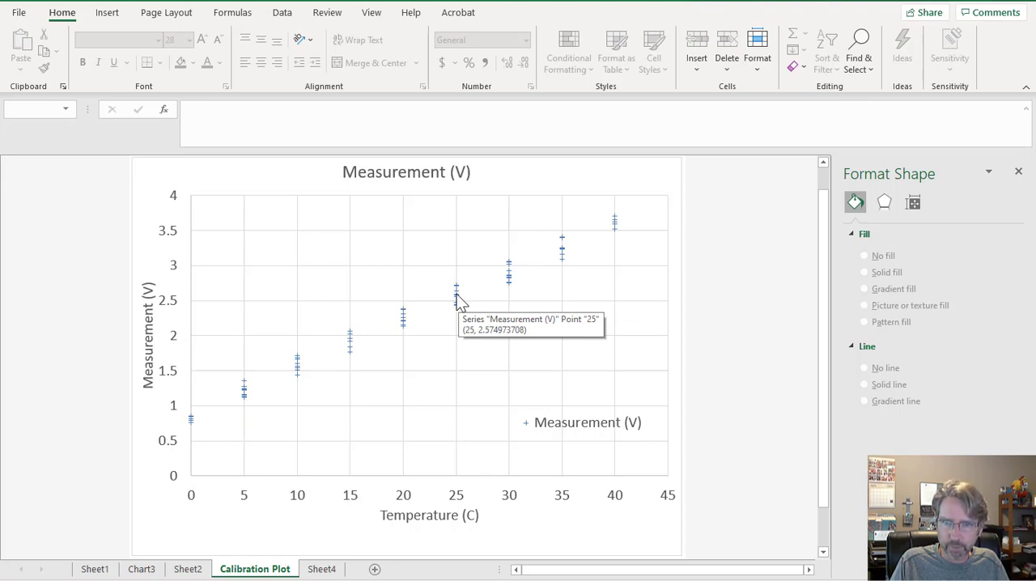
right_click(458, 301)
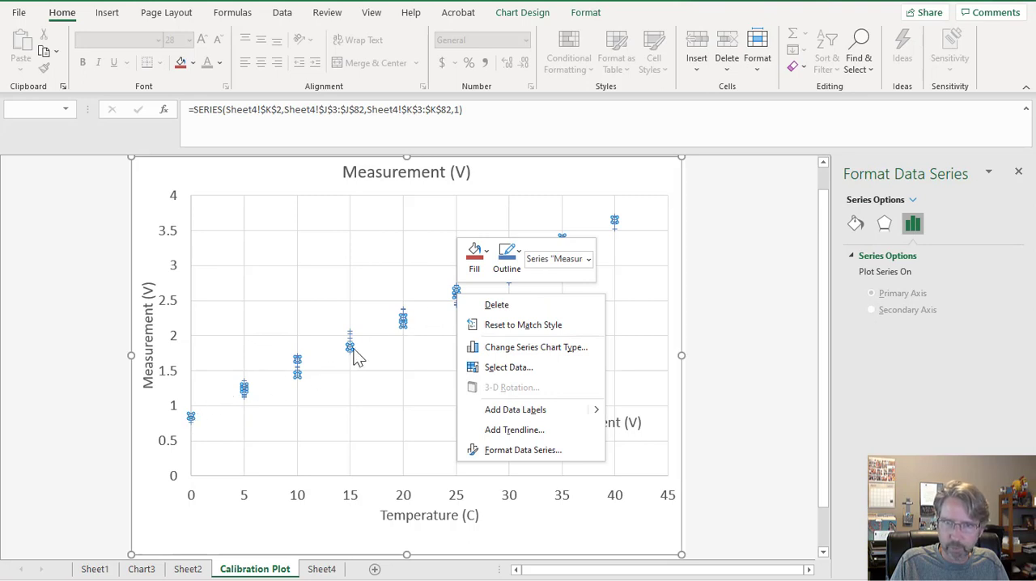
left_click(507, 433)
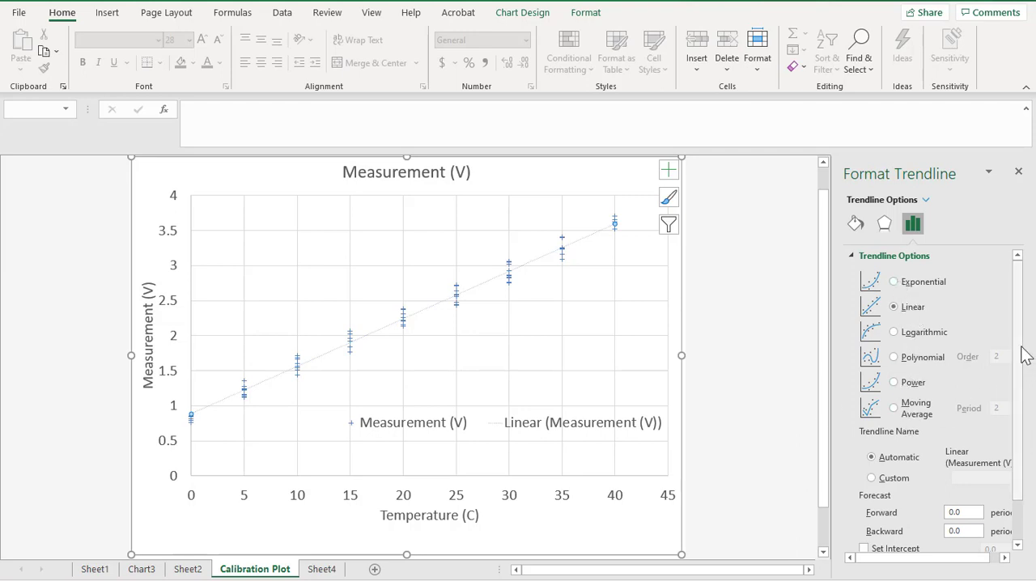
scroll(1023, 364, "down", 3)
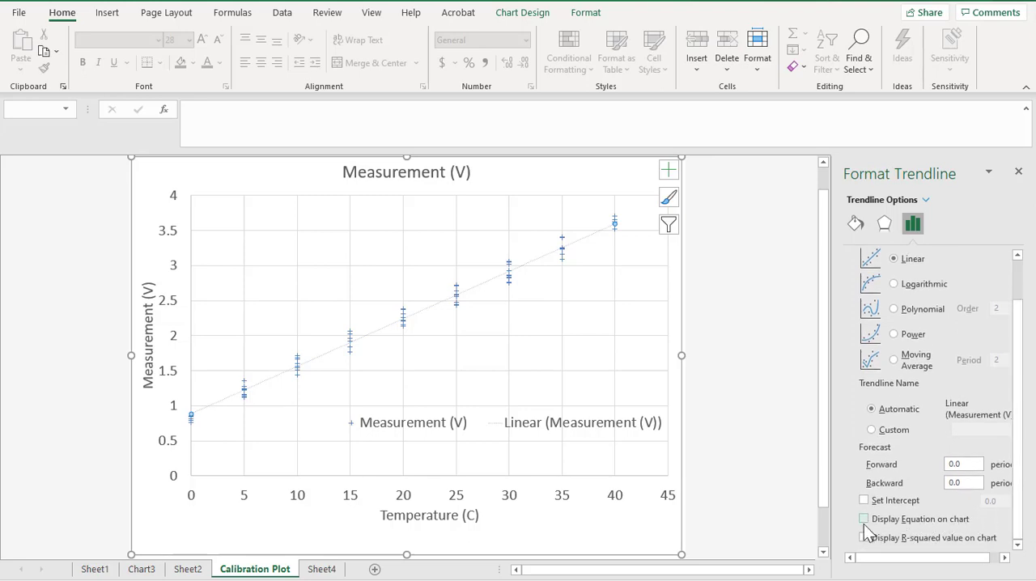
left_click(864, 519)
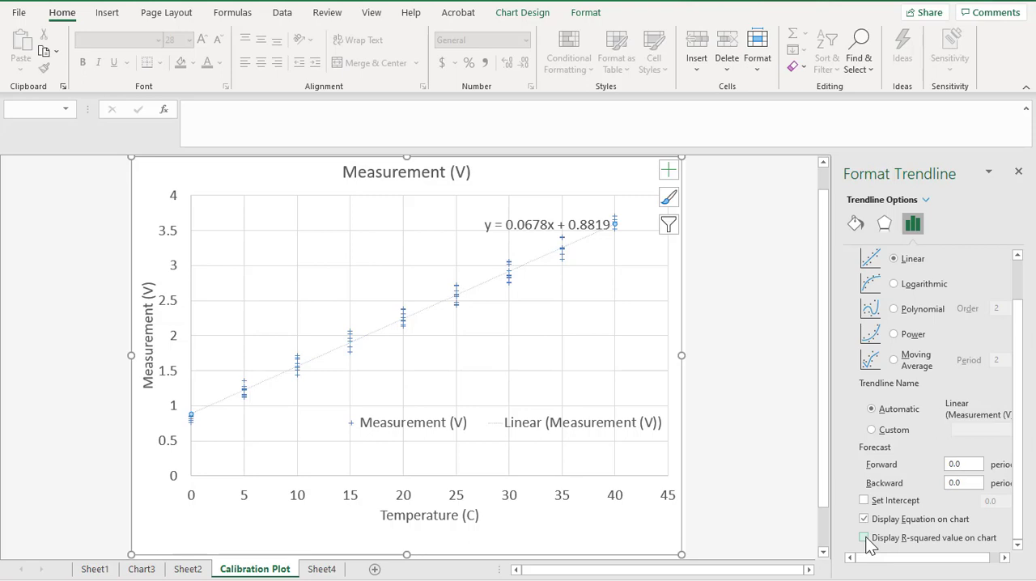
left_click(525, 244)
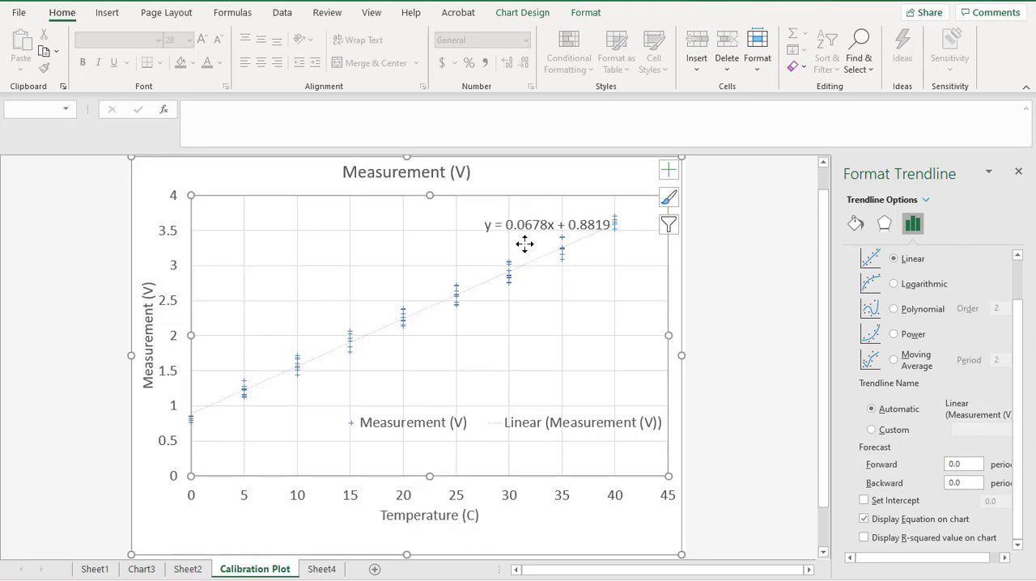
left_click(711, 453)
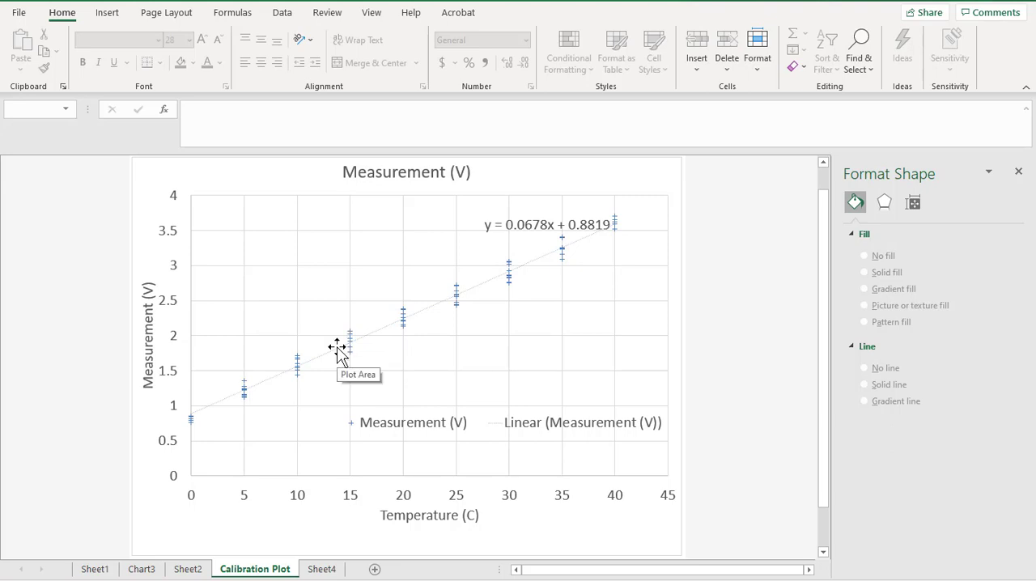
On Sheet4, head the column beside the measurements "Curve Fit (V)" in L2 and widen columns K and L to fit their headings.
left_click(317, 570)
scroll(282, 446, "up", 15)
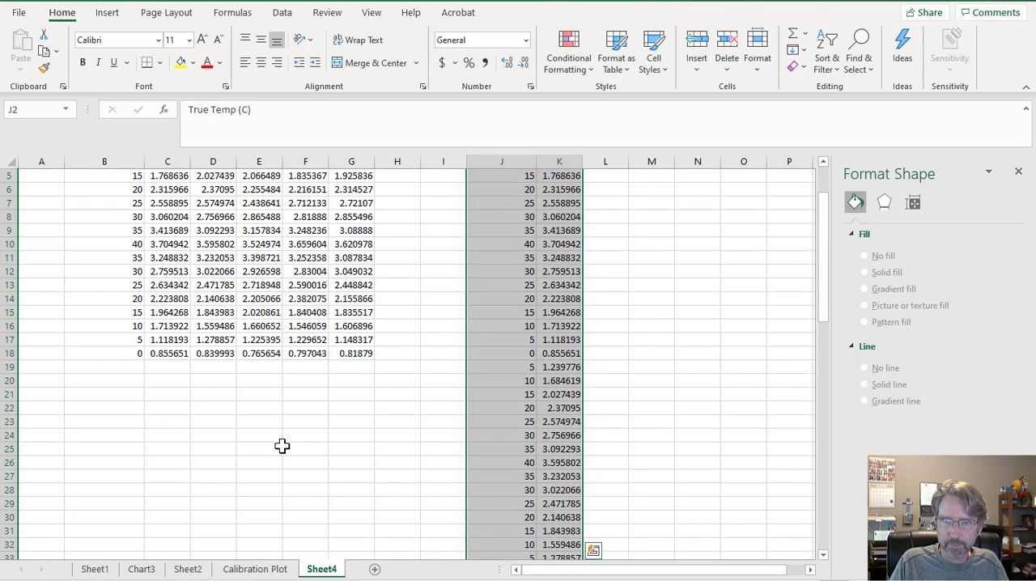
scroll(282, 446, "up", 2)
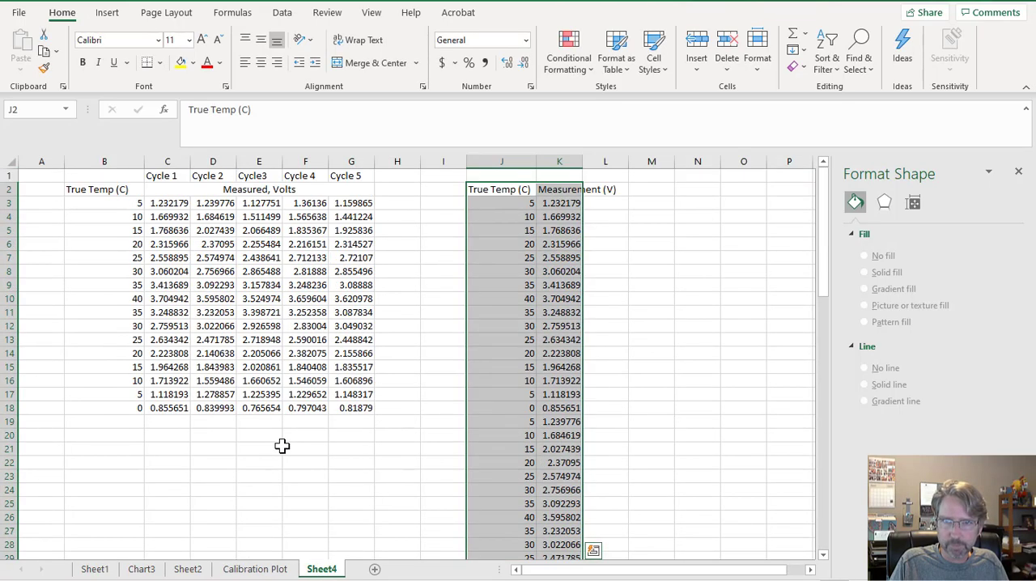
left_click(598, 207)
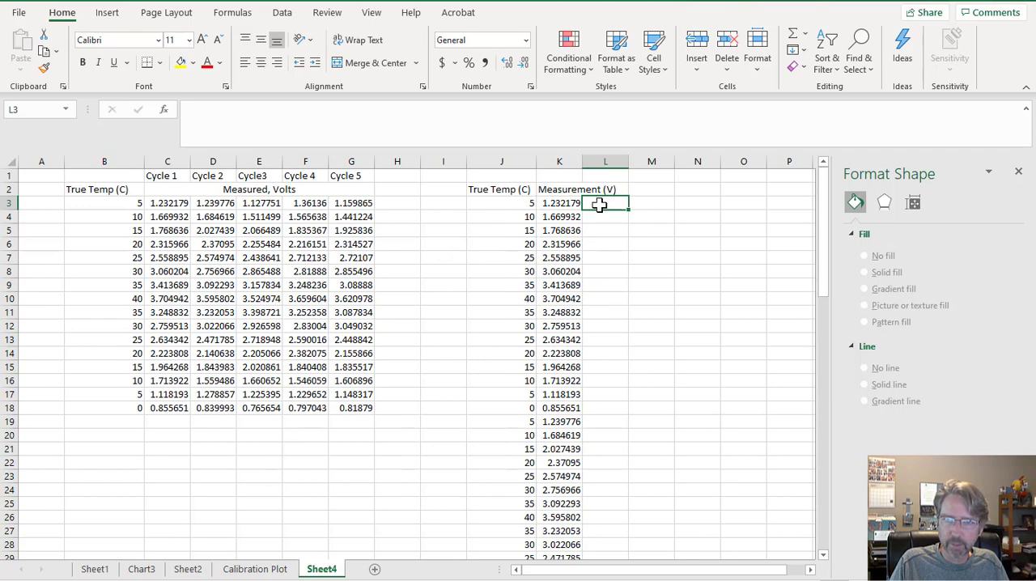
left_click(604, 192)
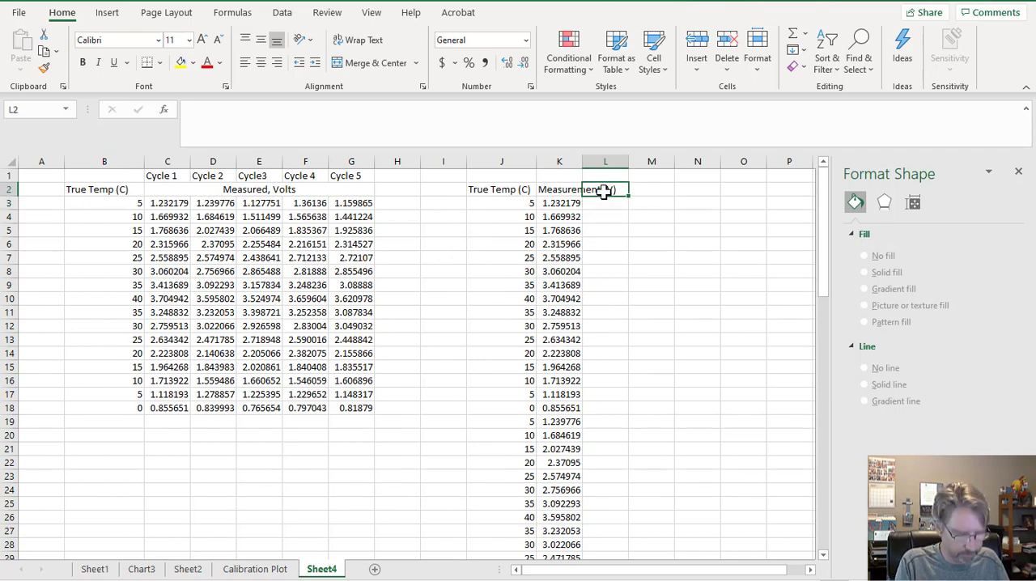
type("Curve Fi")
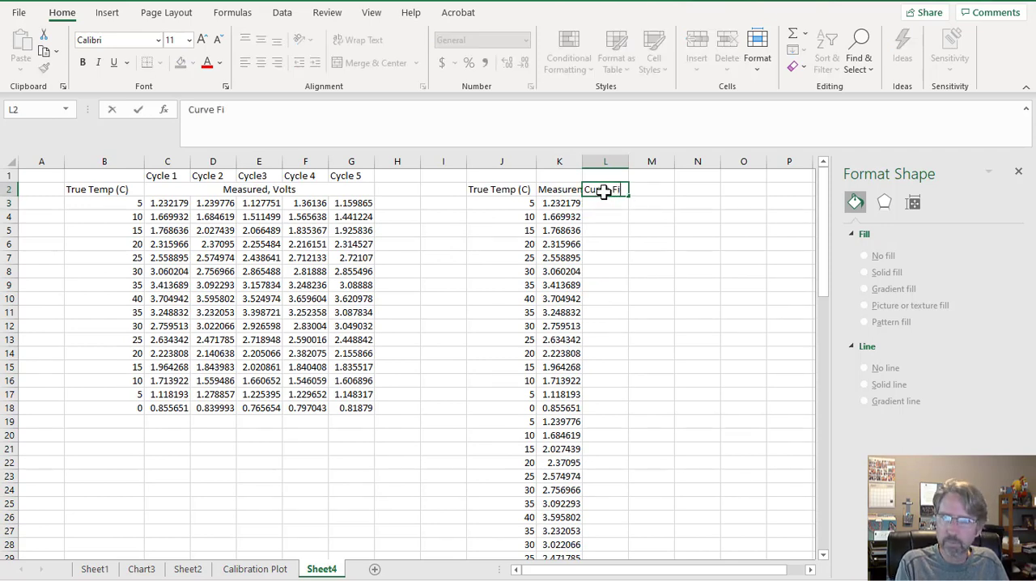
type("t (V")
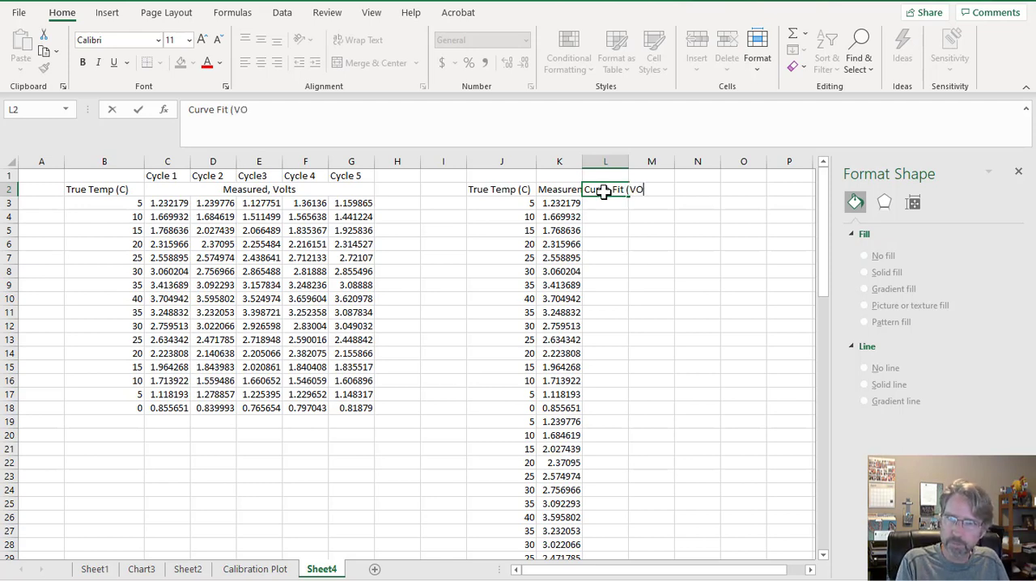
key("Return")
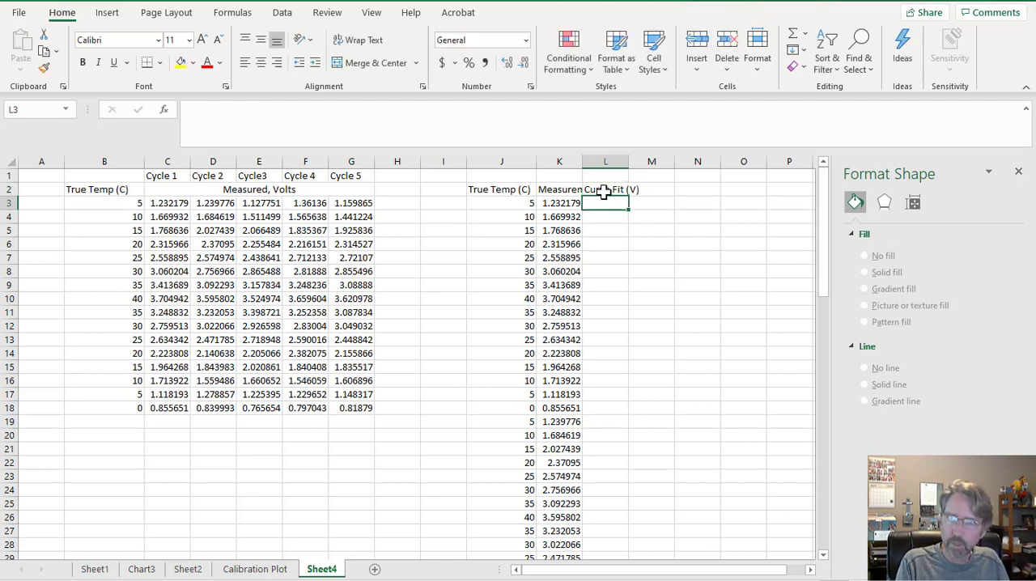
left_click_drag(582, 166, 685, 162)
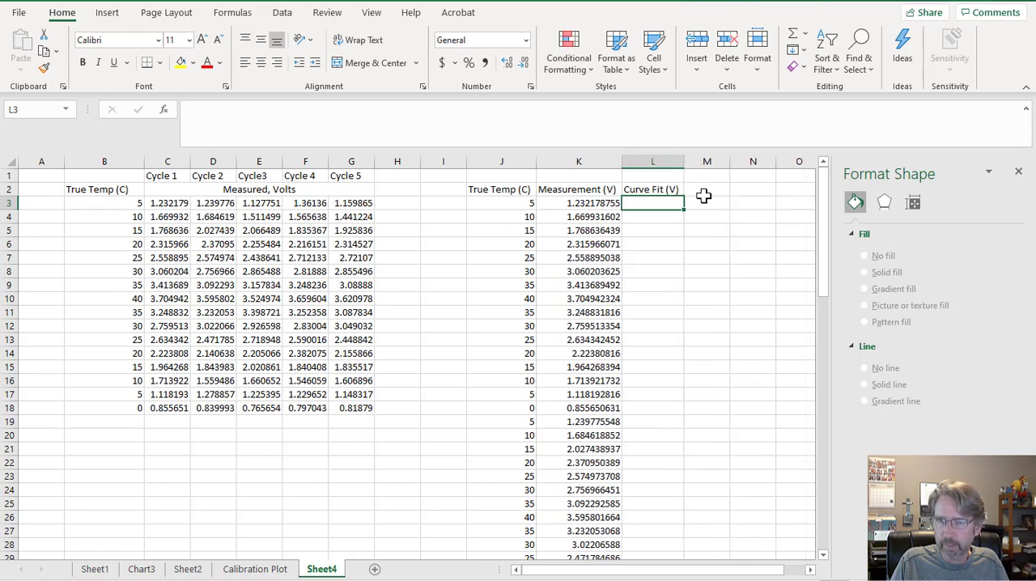
Add the heading "Deviation (V)" in cell M2 beside the curve fit heading.
left_click(704, 194)
type("Devi")
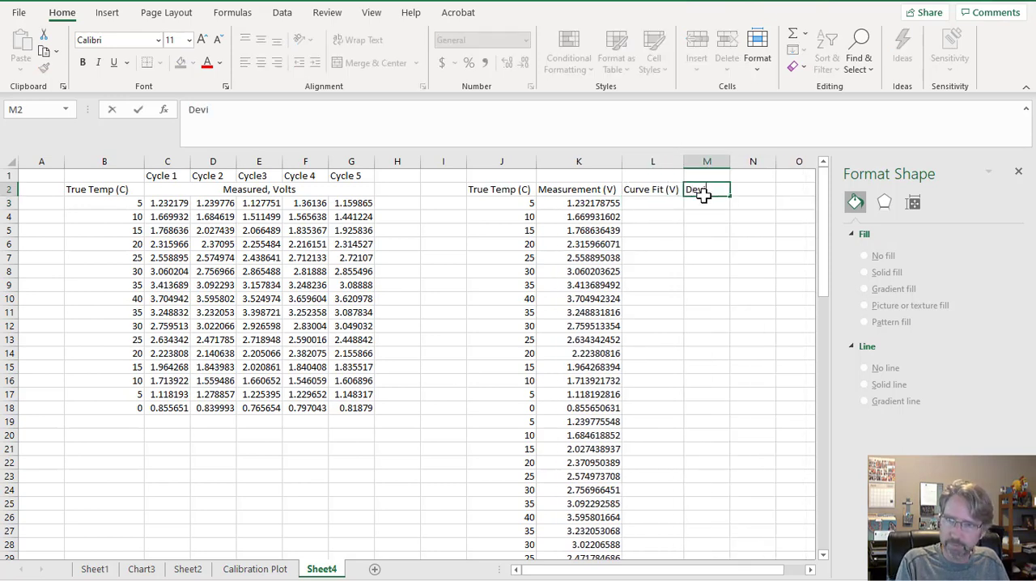
type("ation (V)")
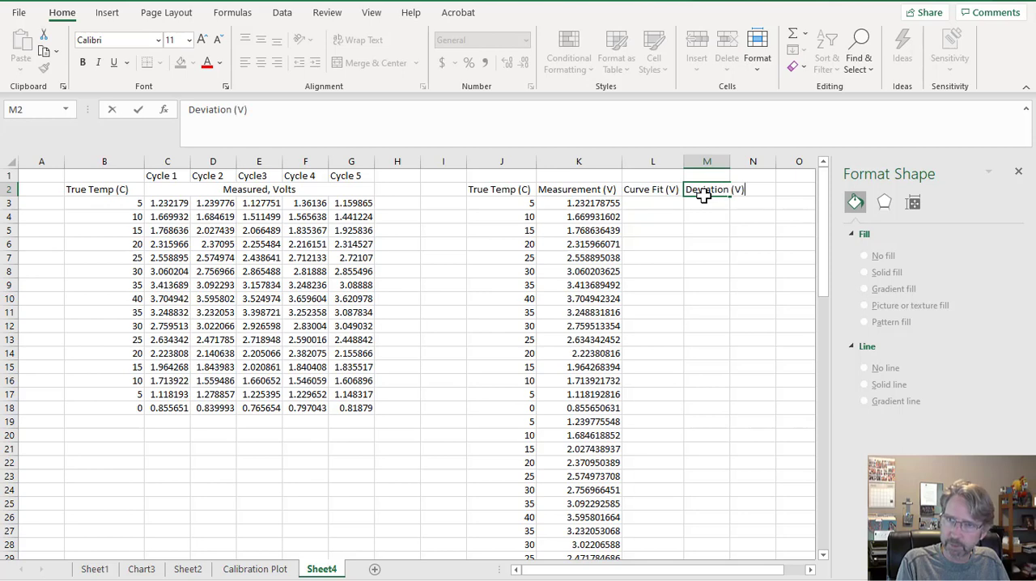
key("Return")
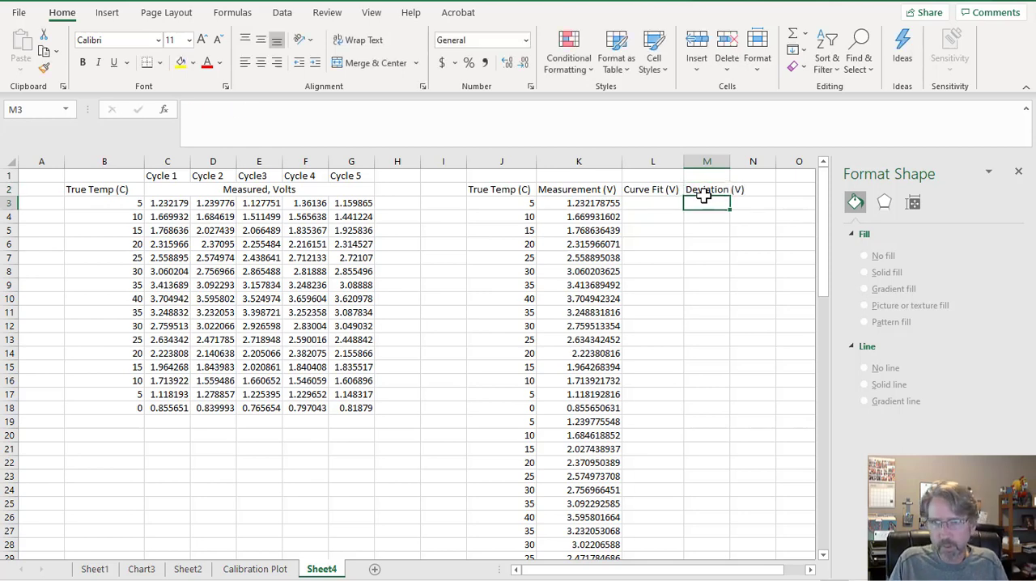
left_click(661, 203)
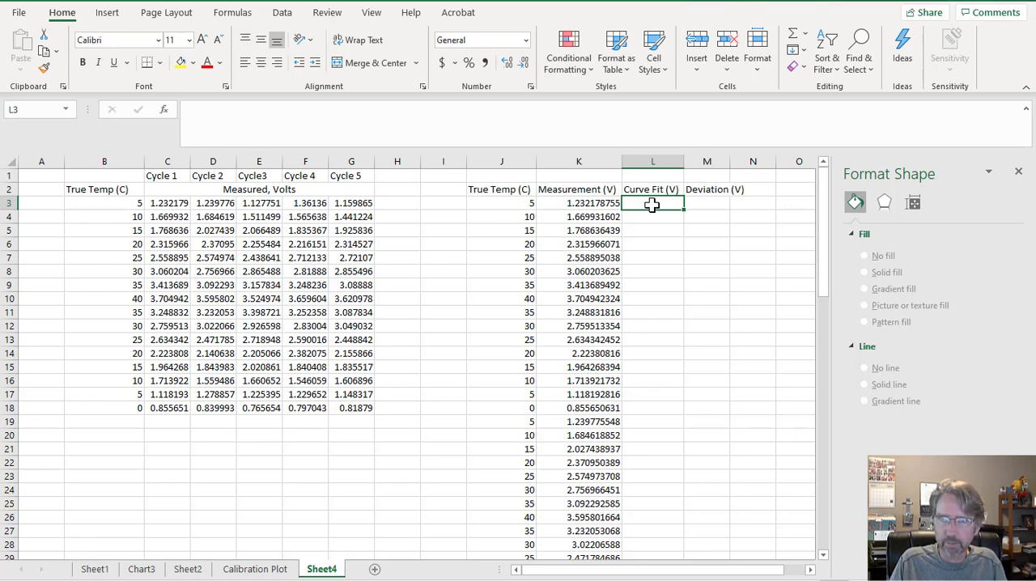
type("=")
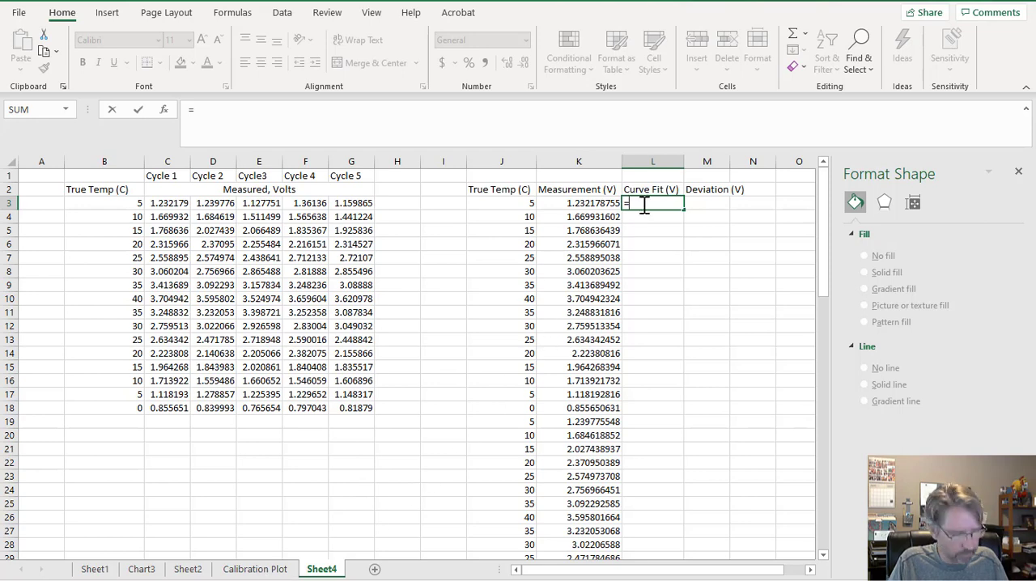
key("Escape")
Look up the trendline slope on Calibration Plot and enter 0.0678 in cell N7 of Sheet4.
left_click(255, 569)
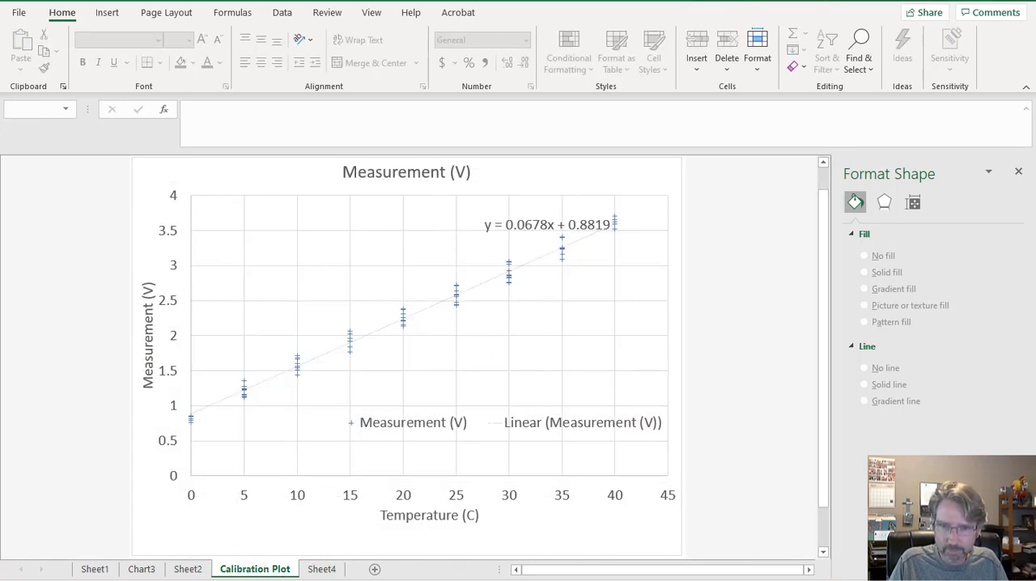
left_click(313, 572)
left_click(745, 253)
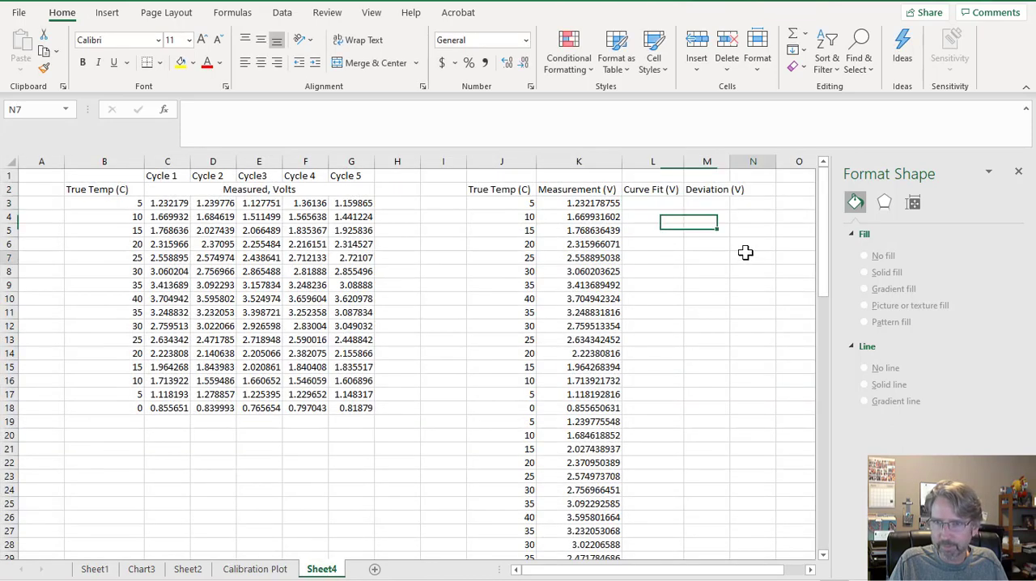
type("0.678")
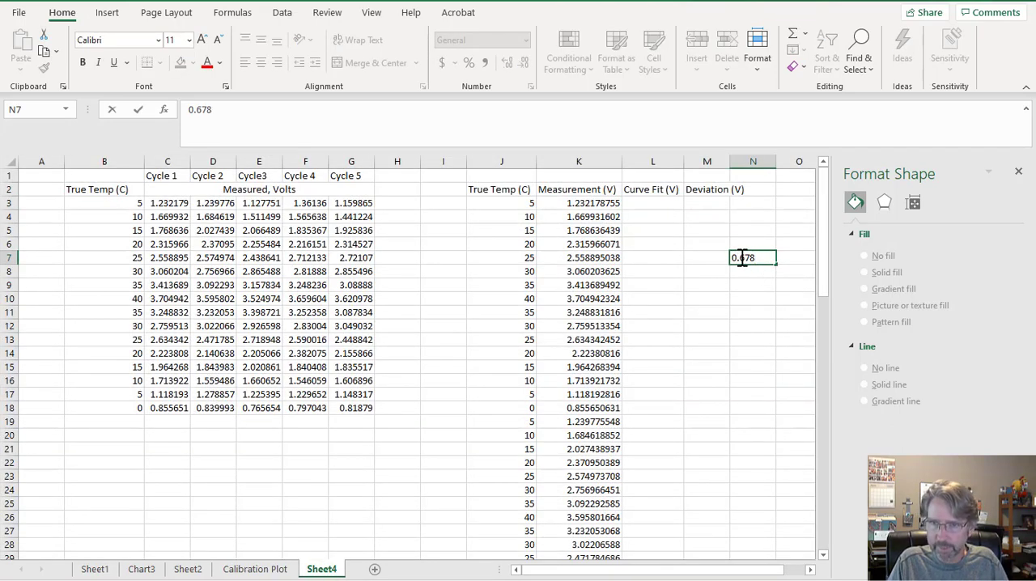
left_click(741, 258)
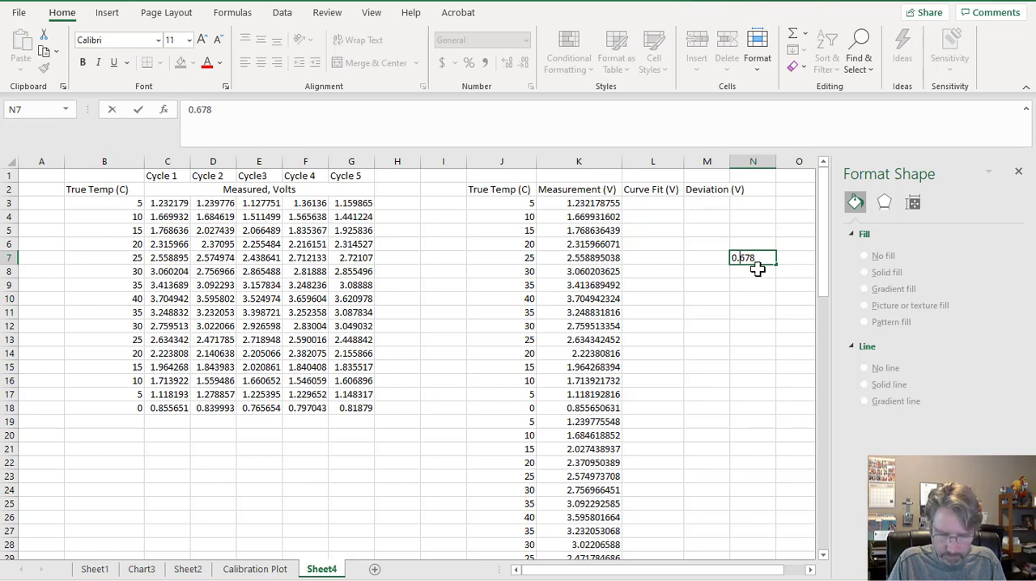
type("0")
key("Return")
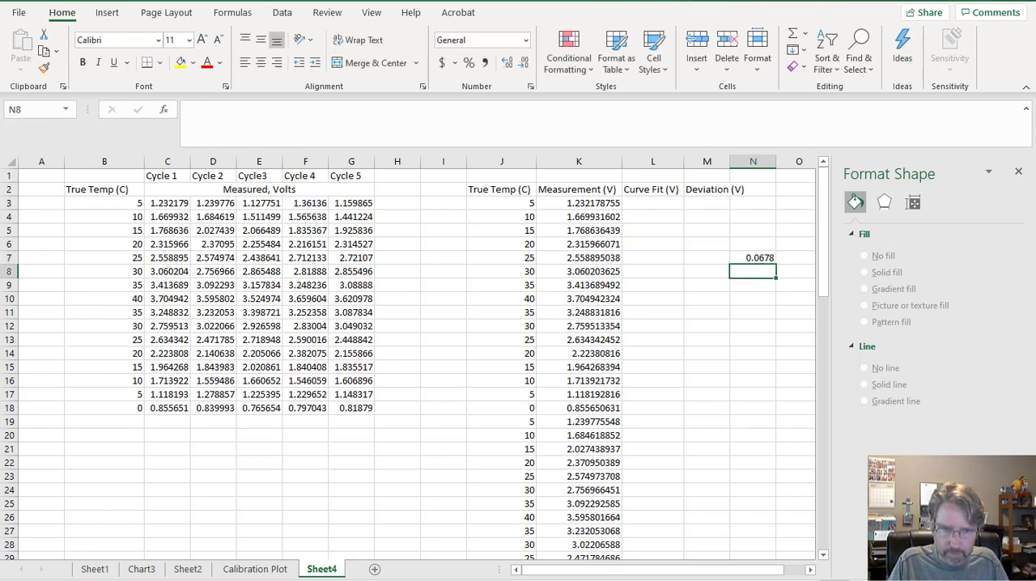
Check the trendline intercept on Calibration Plot and enter 0.8819 in cell N8 of Sheet4.
left_click(258, 570)
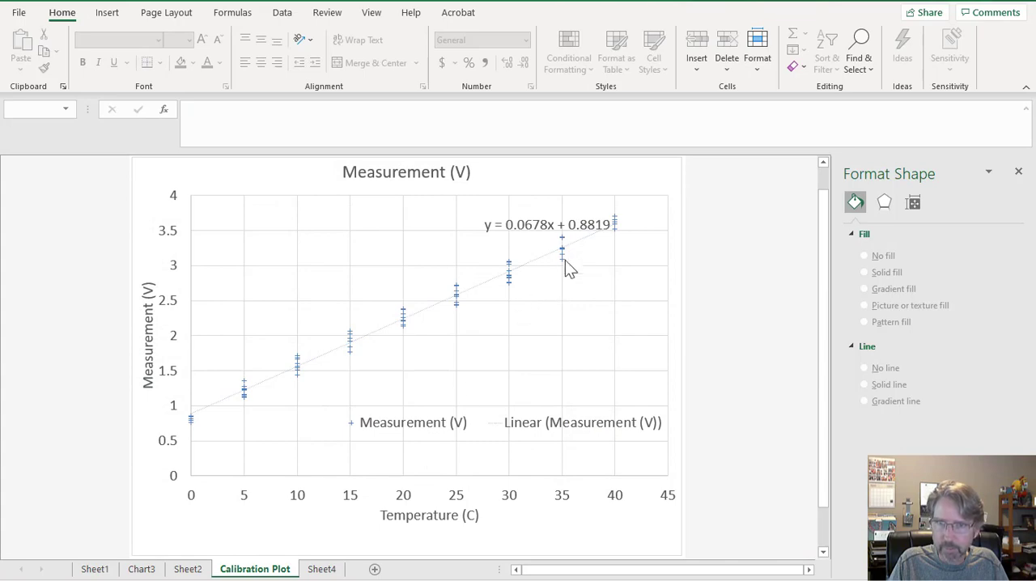
left_click(320, 571)
type("0.8819")
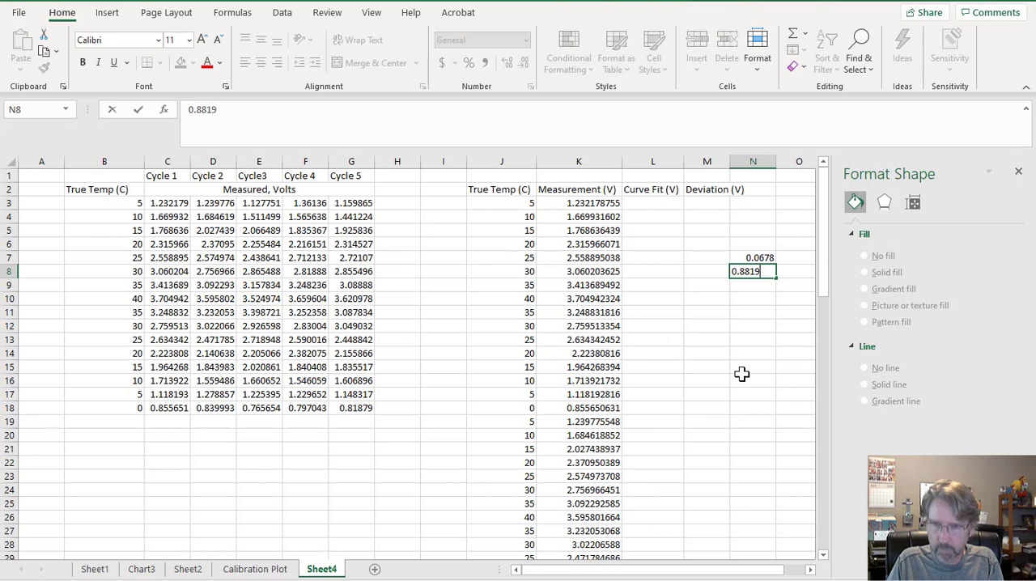
key("Return")
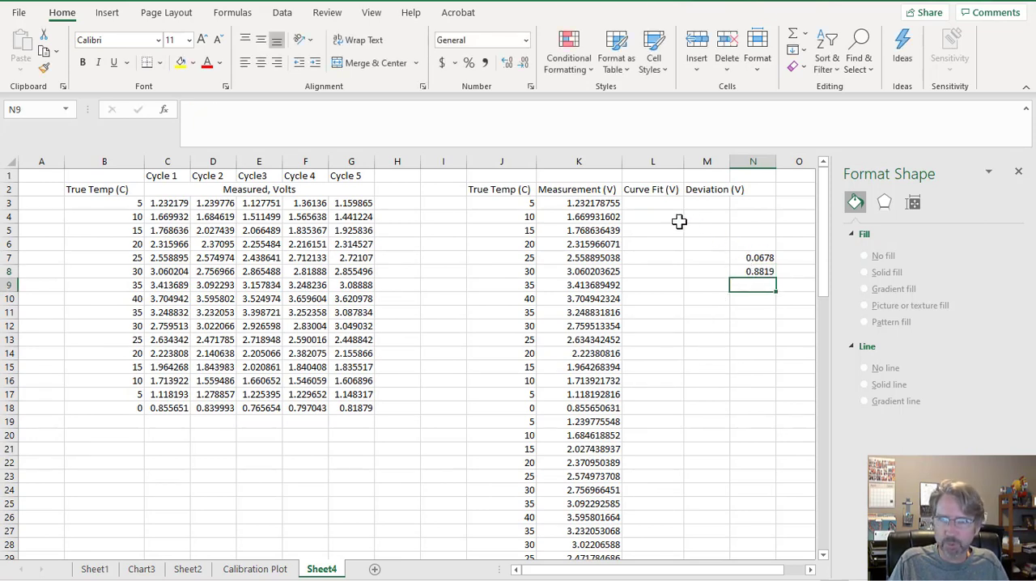
Calculate the first curve fit voltage in L3 with the formula =0.0678*J3+0.8819.
left_click(653, 206)
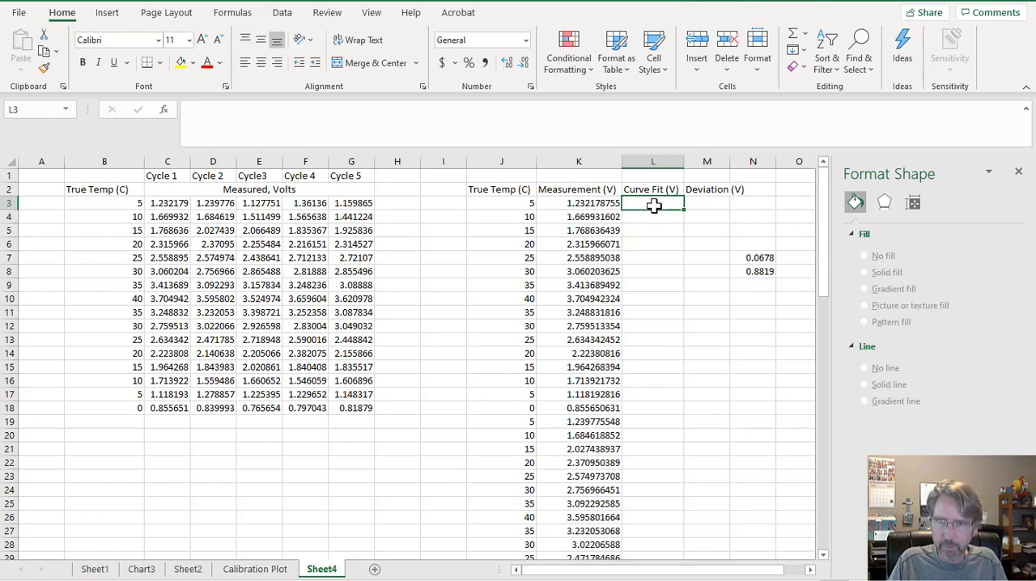
type("=")
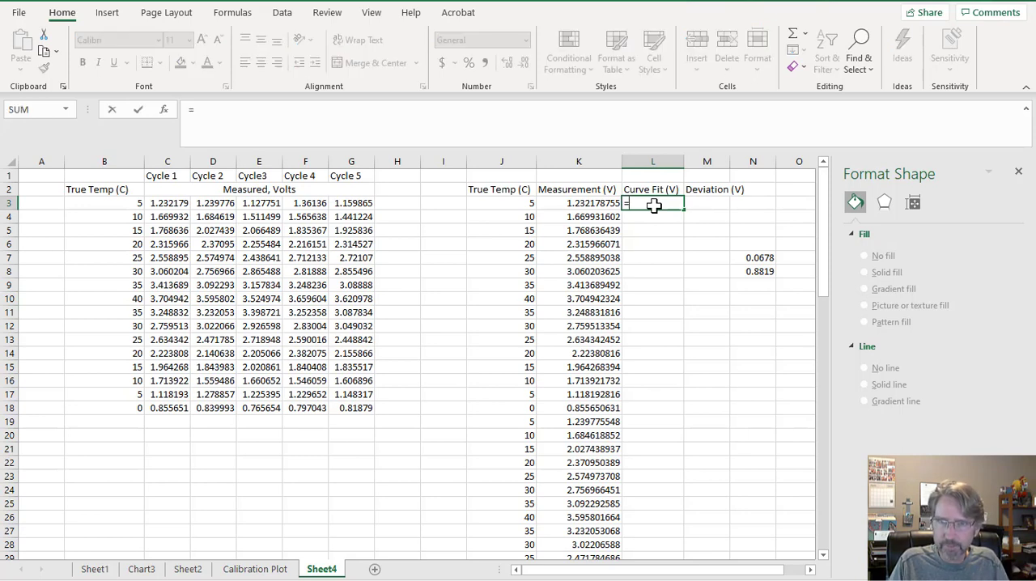
type("0.0678*")
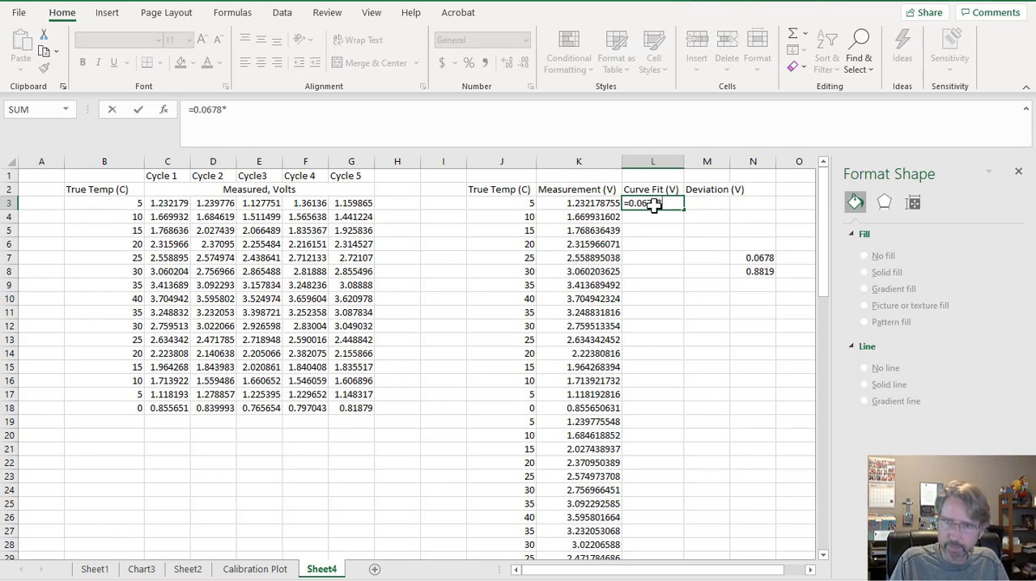
left_click(509, 204)
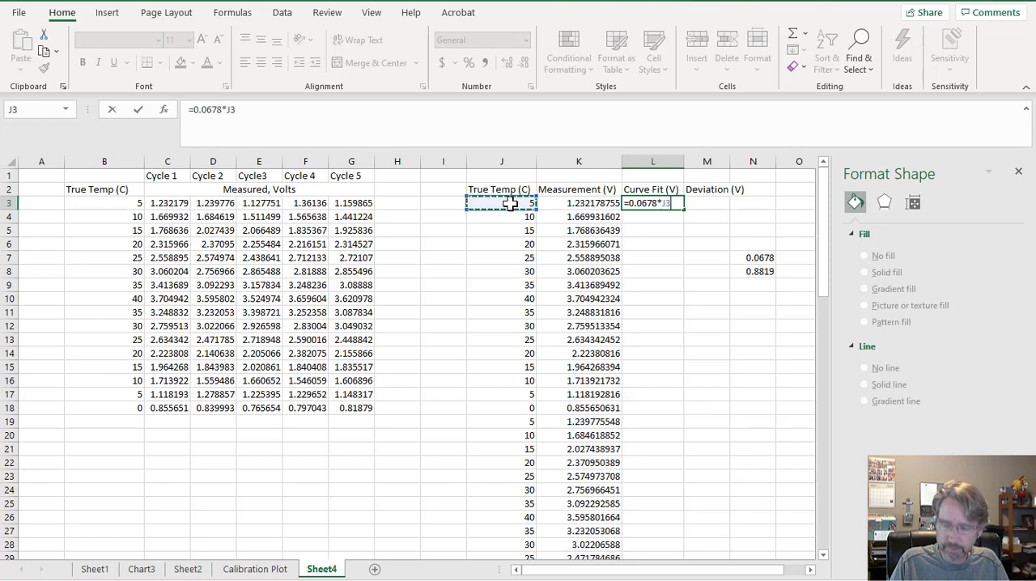
type("+0.")
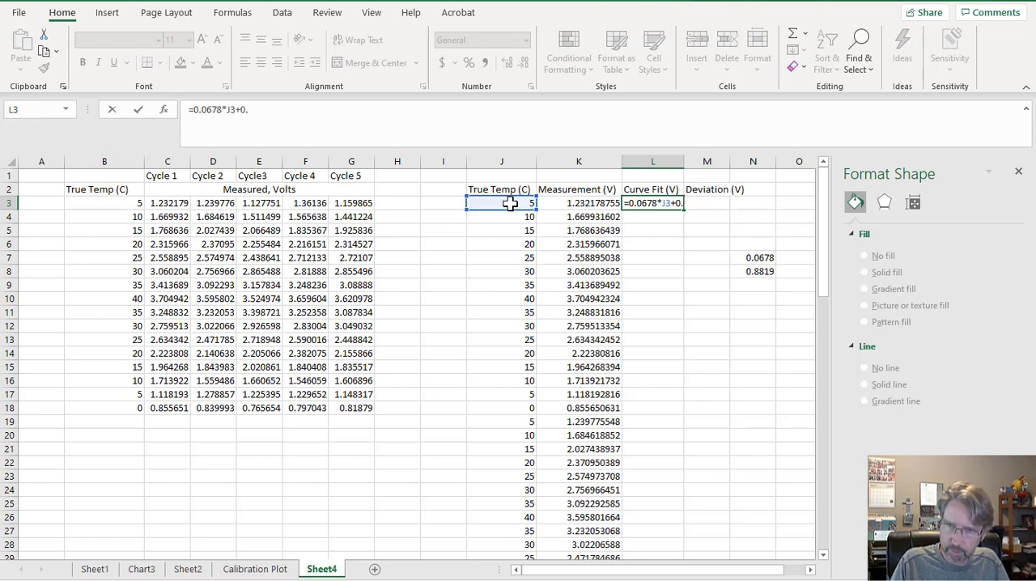
type("8819")
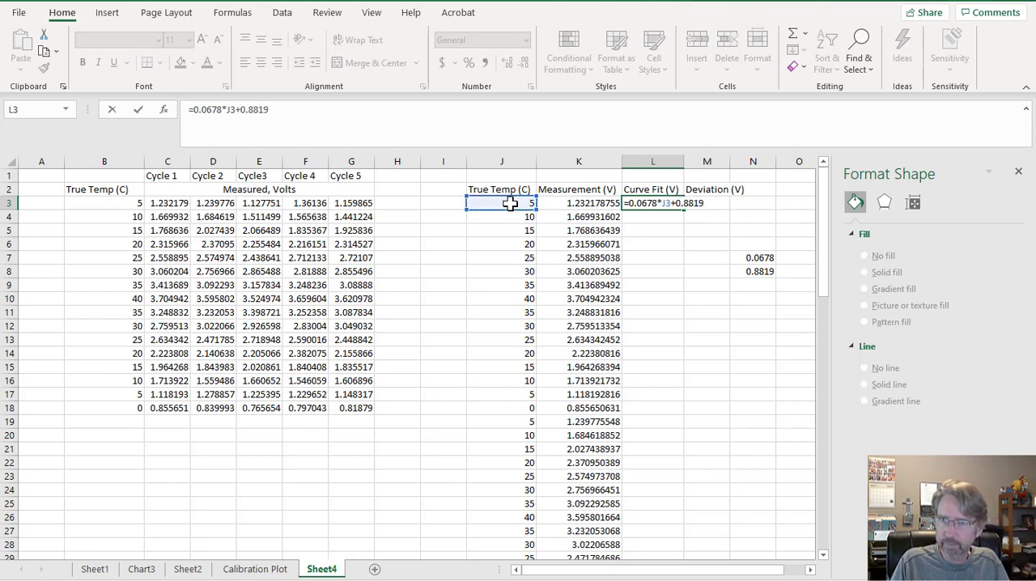
key("Return")
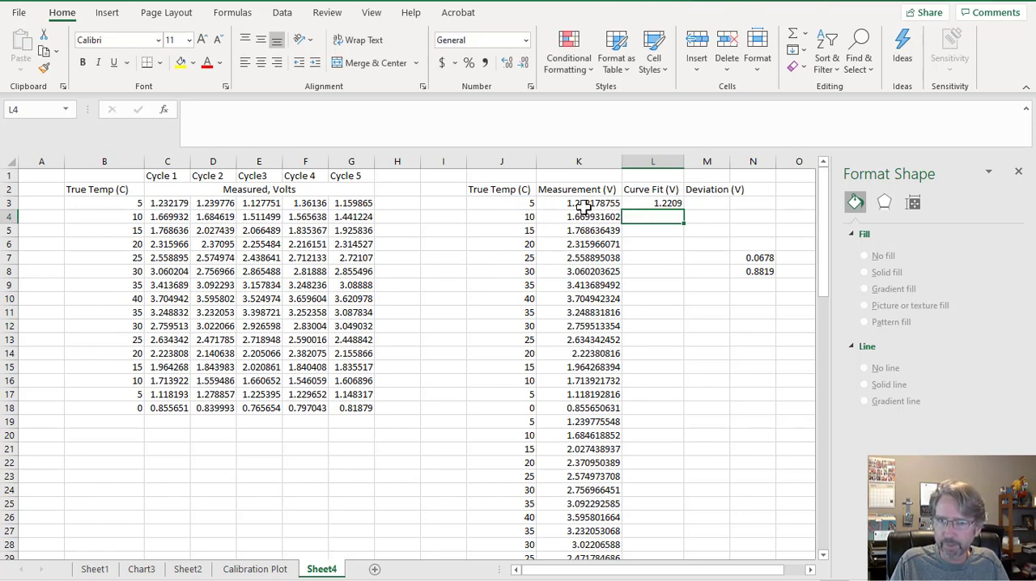
Compare the trendline near 5 °C on Calibration Plot with the curve fit result and formula in L3 of Sheet4.
left_click(255, 569)
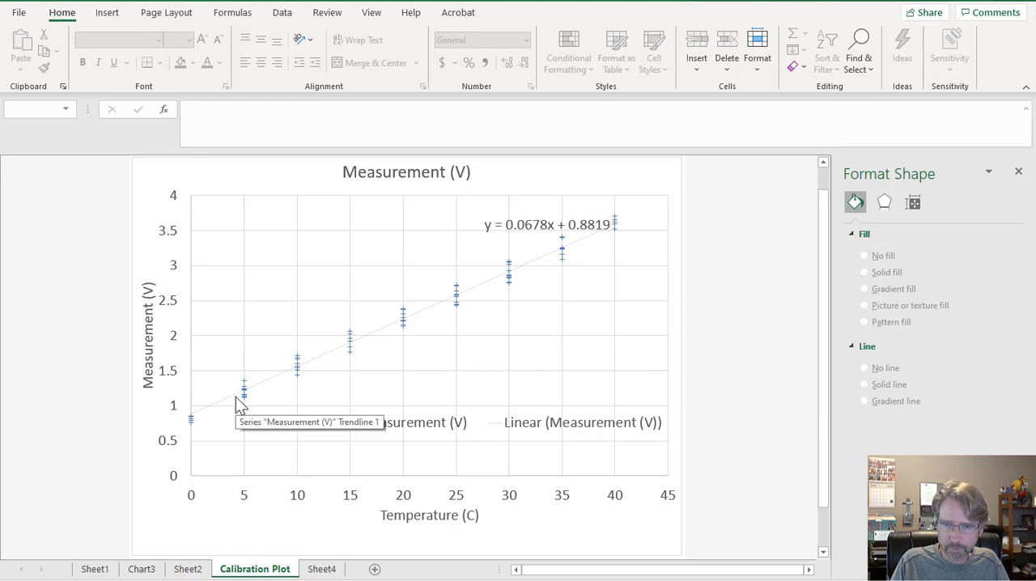
mouse_move(710, 580)
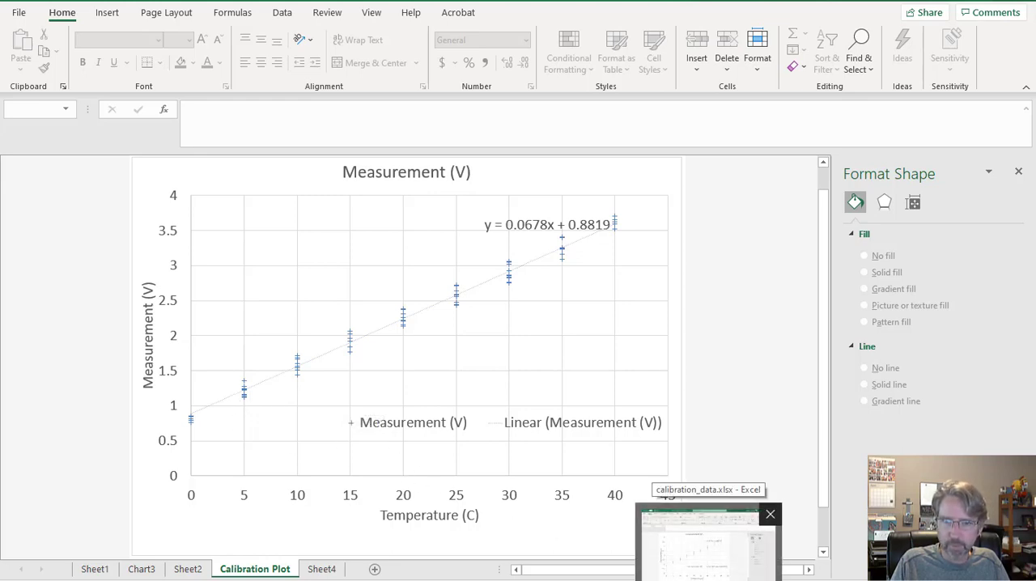
left_click(710, 580)
left_click(710, 580)
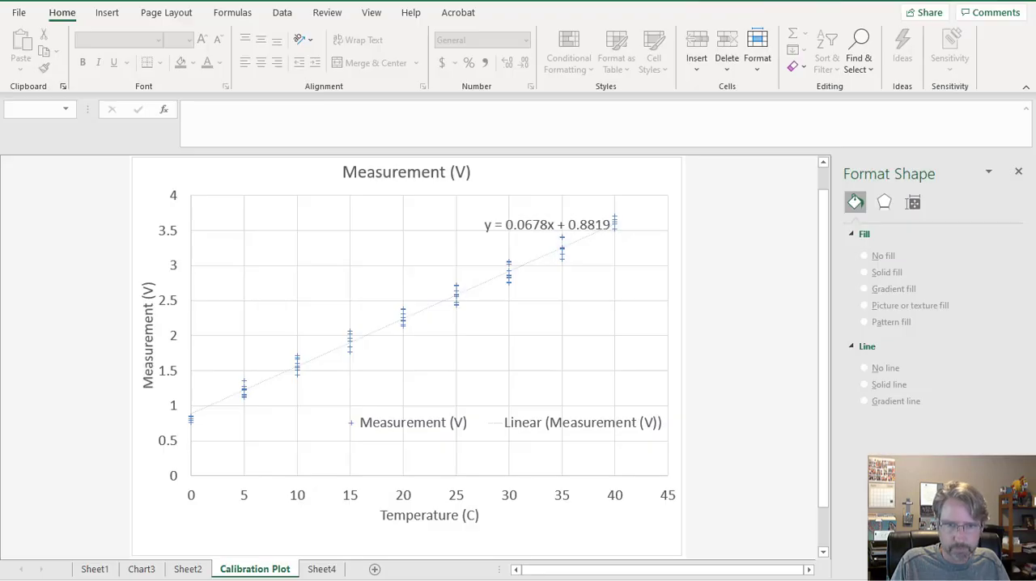
left_click(321, 569)
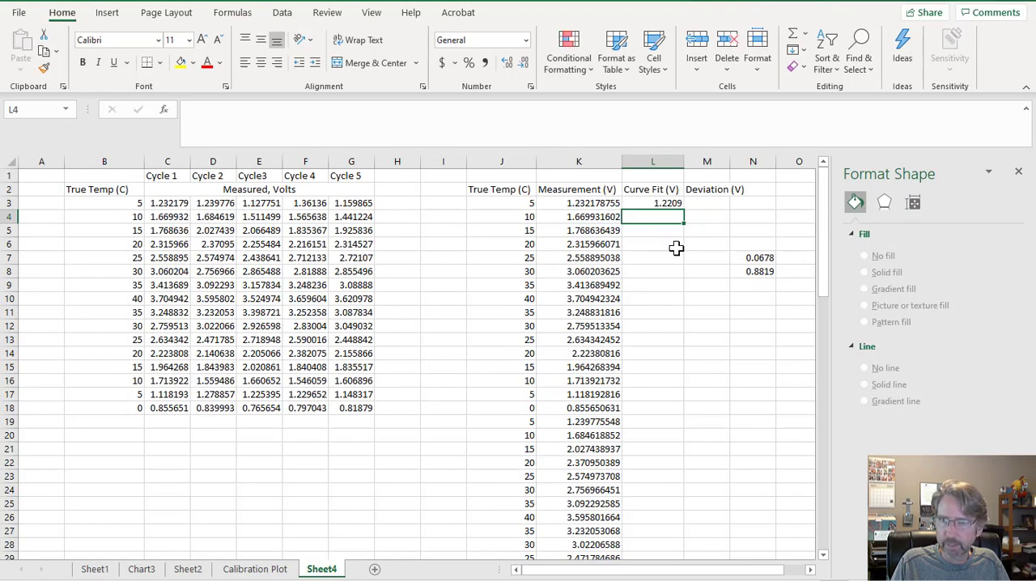
left_click(659, 203)
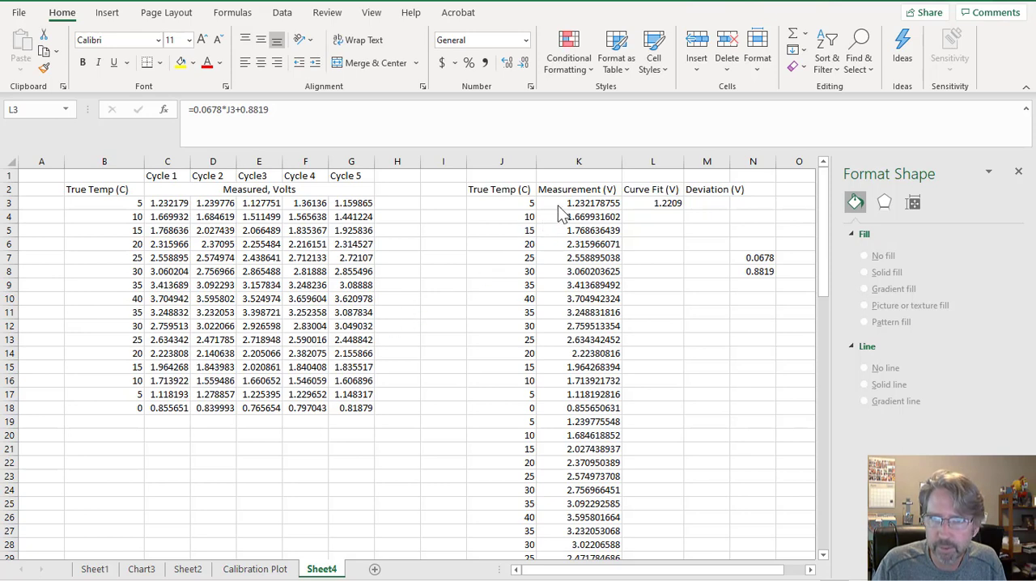
Calculate the first deviation in M3 with the formula =K3-L3 and widen column M to fit its heading.
left_click(726, 204)
left_click(718, 205)
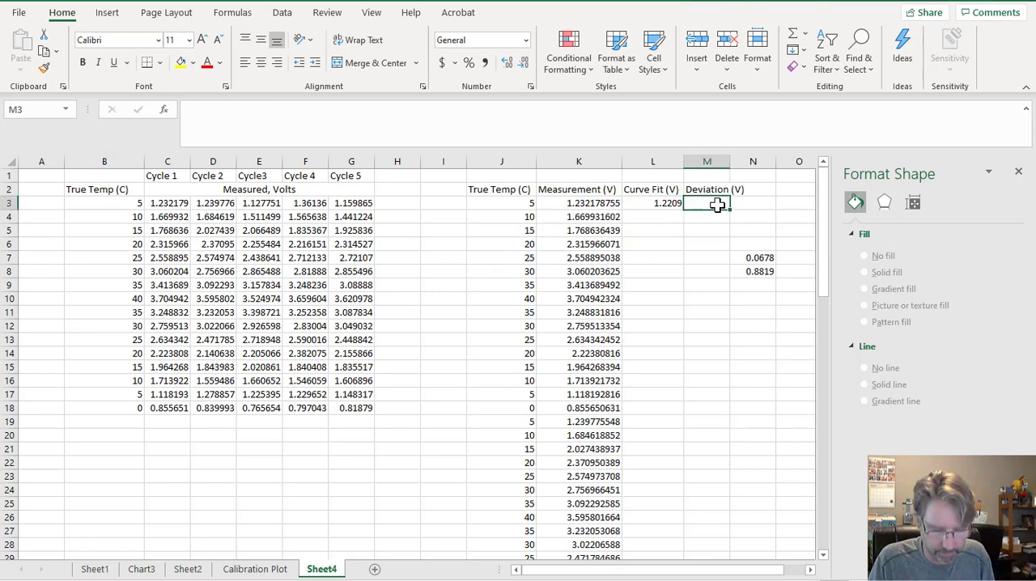
type("=")
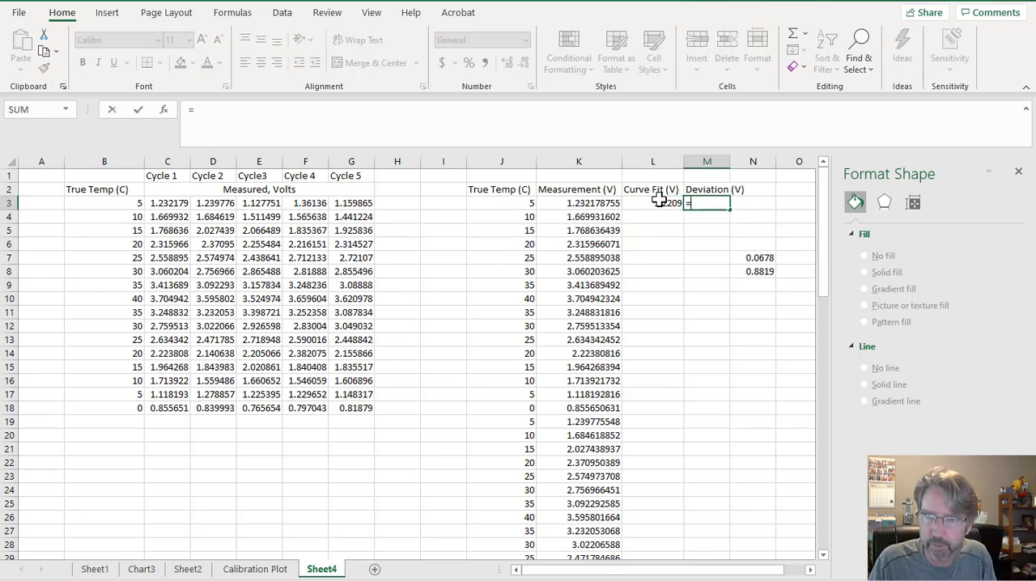
left_click(591, 204)
type("-")
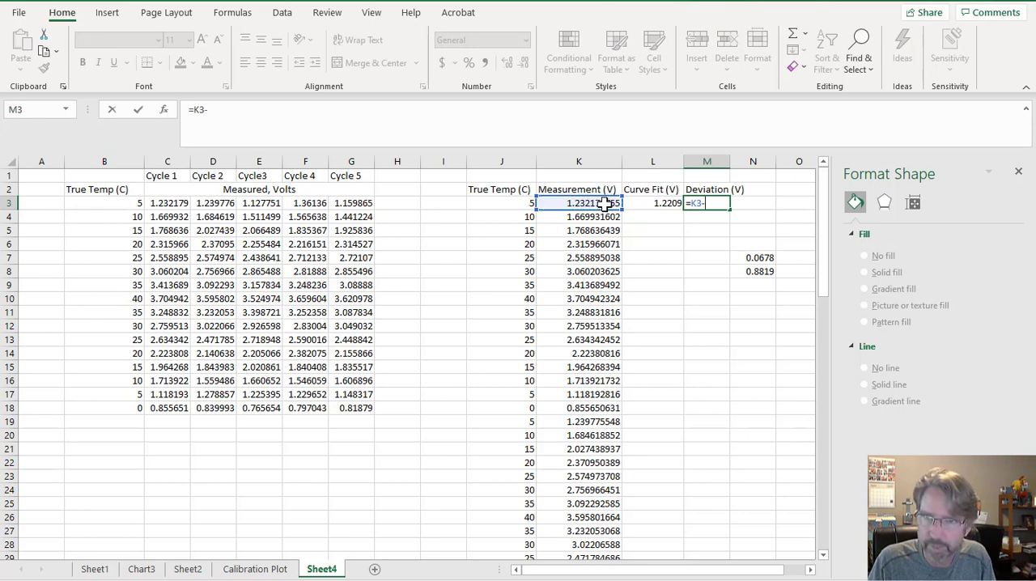
left_click(641, 204)
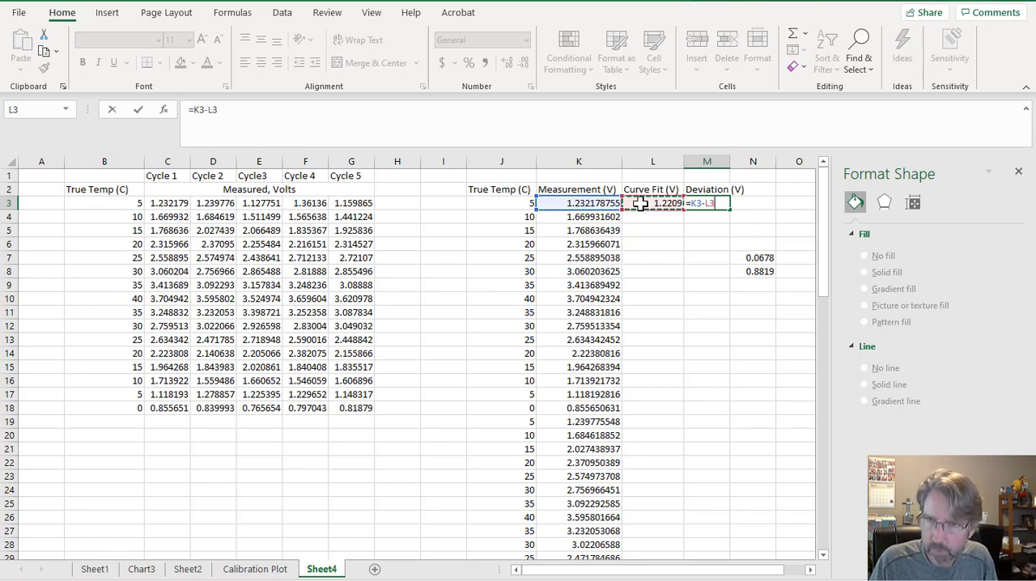
key("Return")
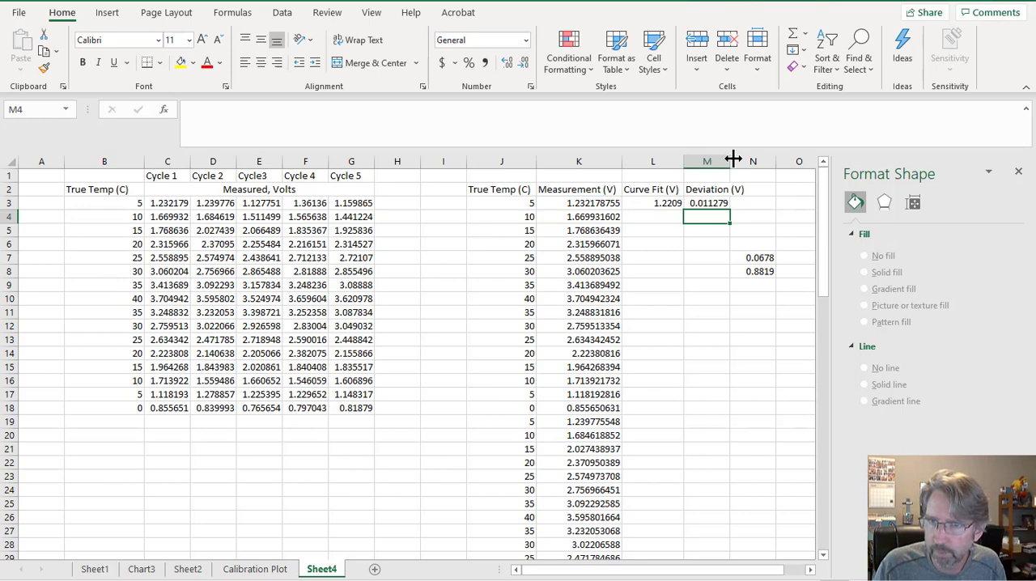
left_click_drag(731, 161, 748, 161)
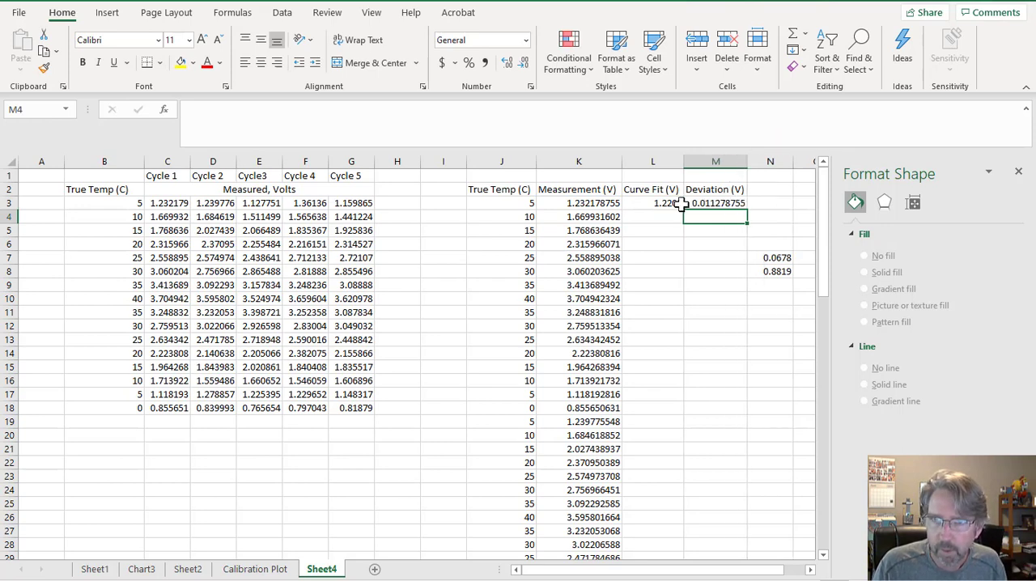
Fill the curve fit and deviation formulas from L3:M3 down through row 82.
left_click_drag(678, 204, 695, 206)
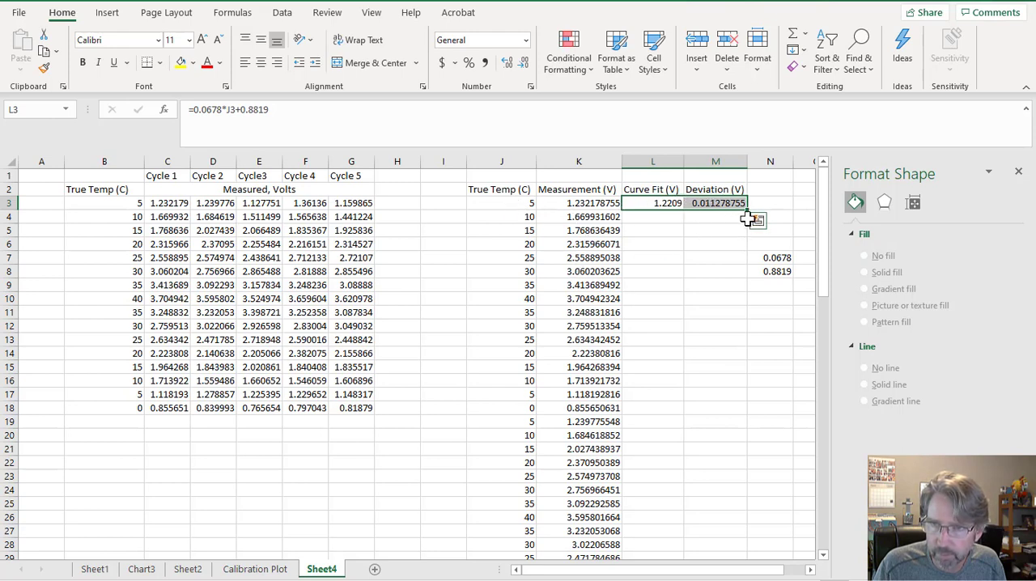
mouse_move(750, 210)
left_mouse_down()
mouse_move(761, 530)
mouse_move(753, 574)
mouse_move(753, 529)
mouse_move(747, 537)
left_mouse_up()
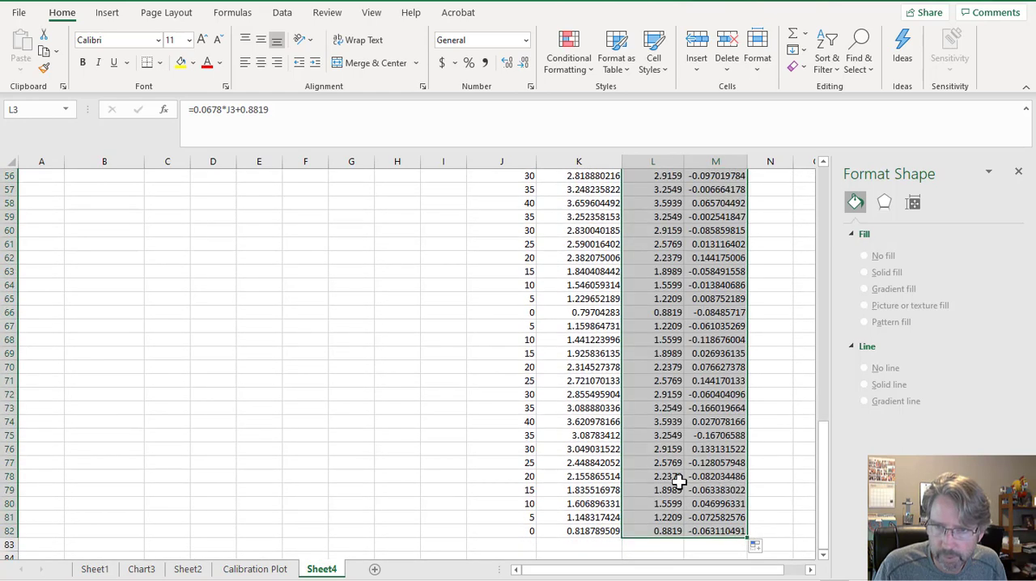
scroll(657, 381, "up", 1)
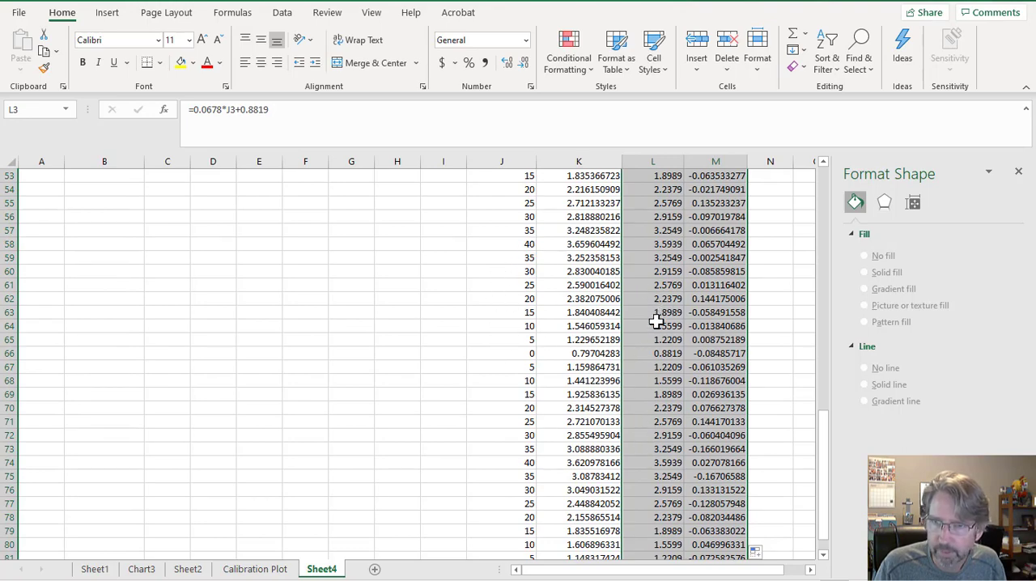
scroll(656, 321, "up", 17)
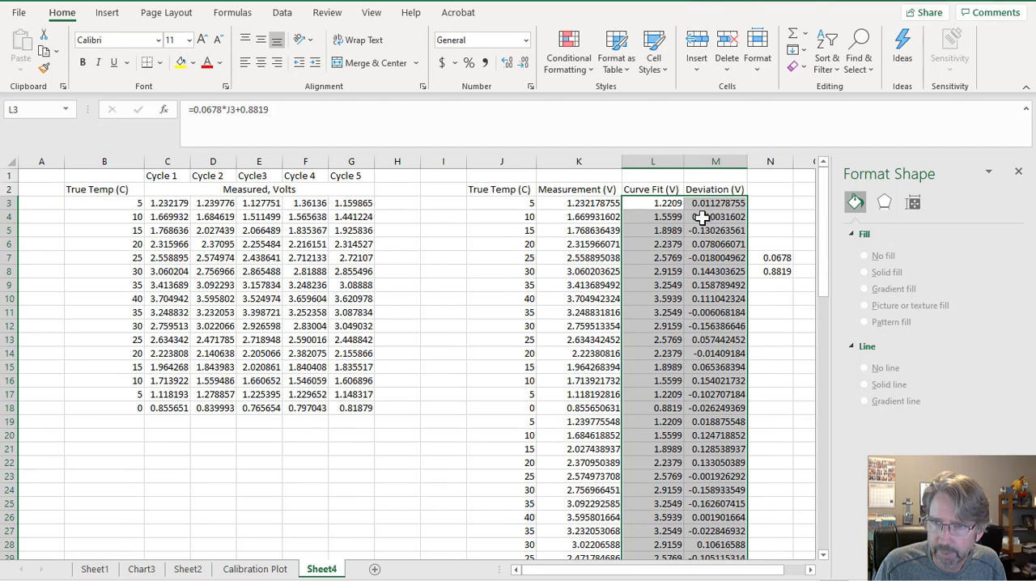
left_click(704, 204)
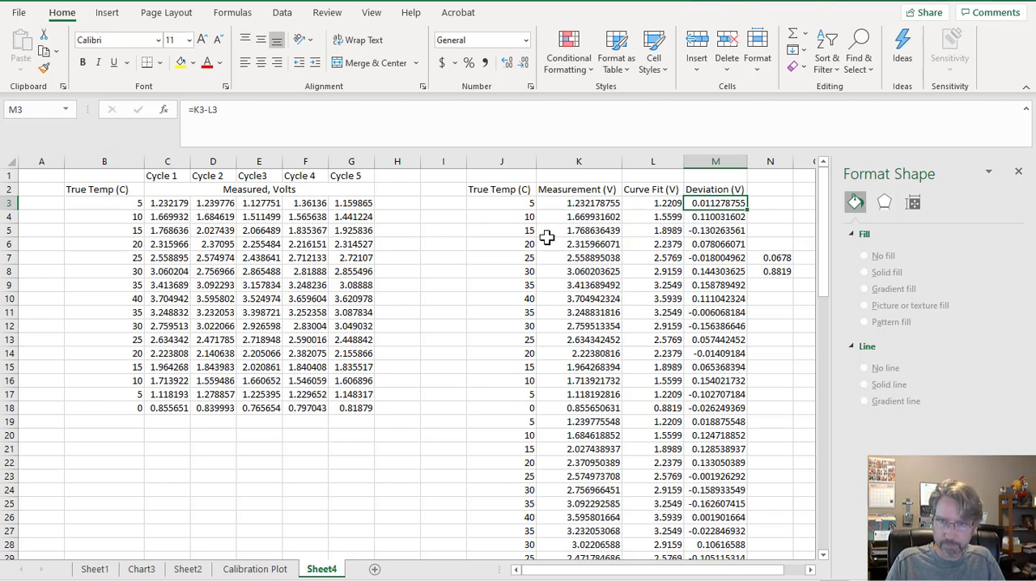
Insert a markers-only scatter chart of Deviation (V) in M2:M82 against True Temp (C) in J2:J82.
left_click(504, 191)
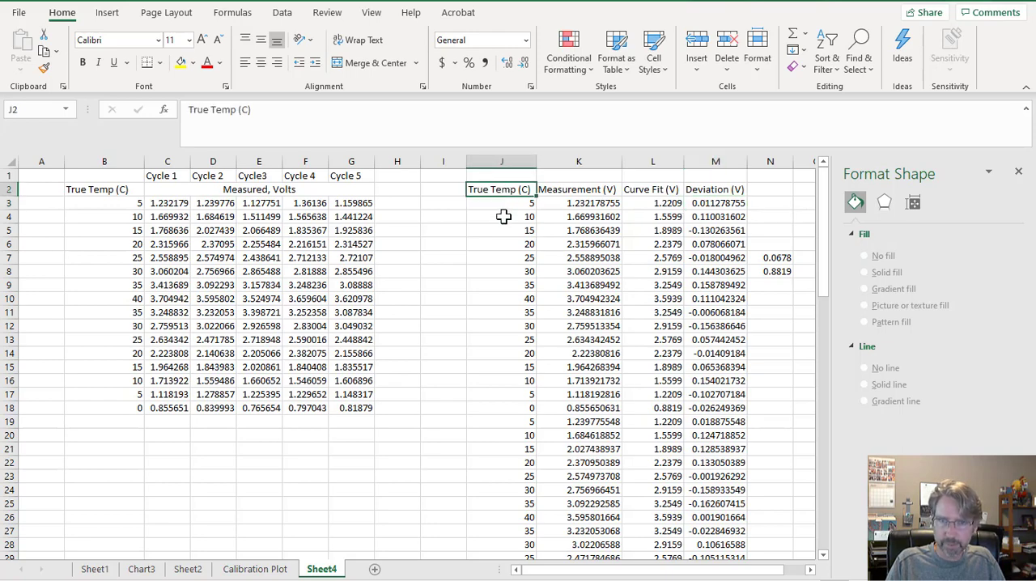
left_click_drag(504, 216, 492, 504)
scroll(494, 506, "up", 9)
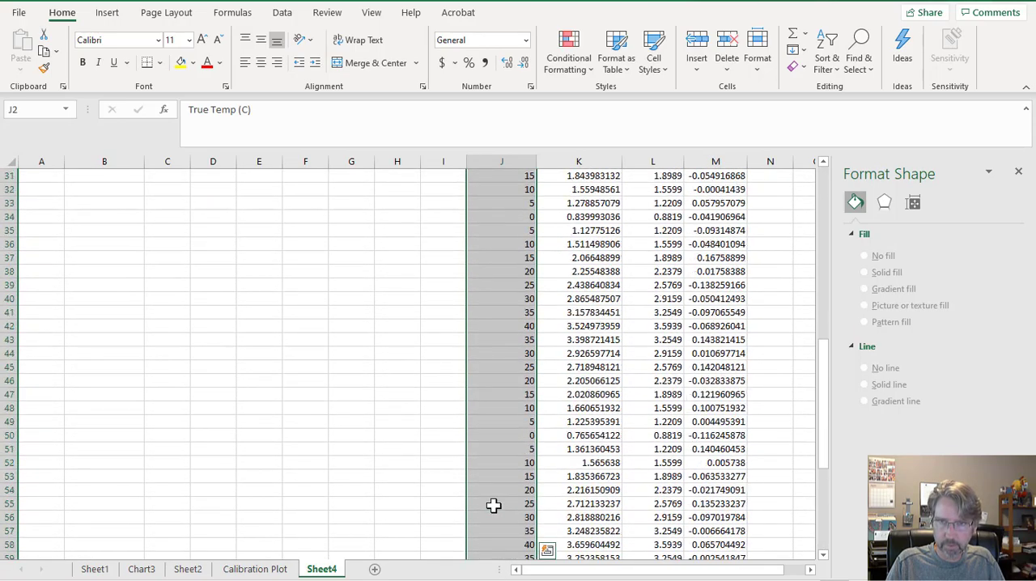
scroll(493, 506, "up", 10)
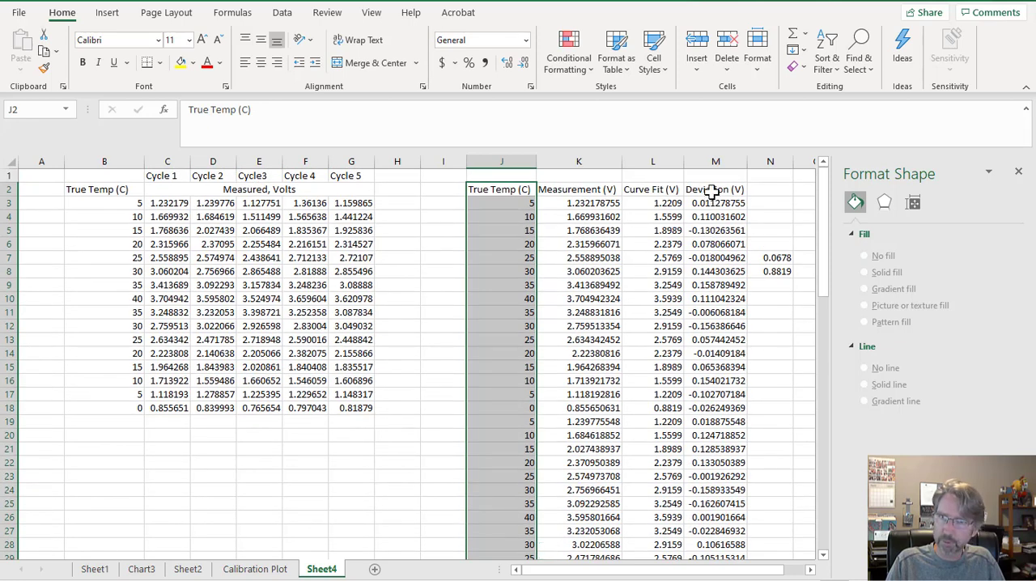
left_click_drag(712, 191, 701, 514)
scroll(680, 512, "up", 19)
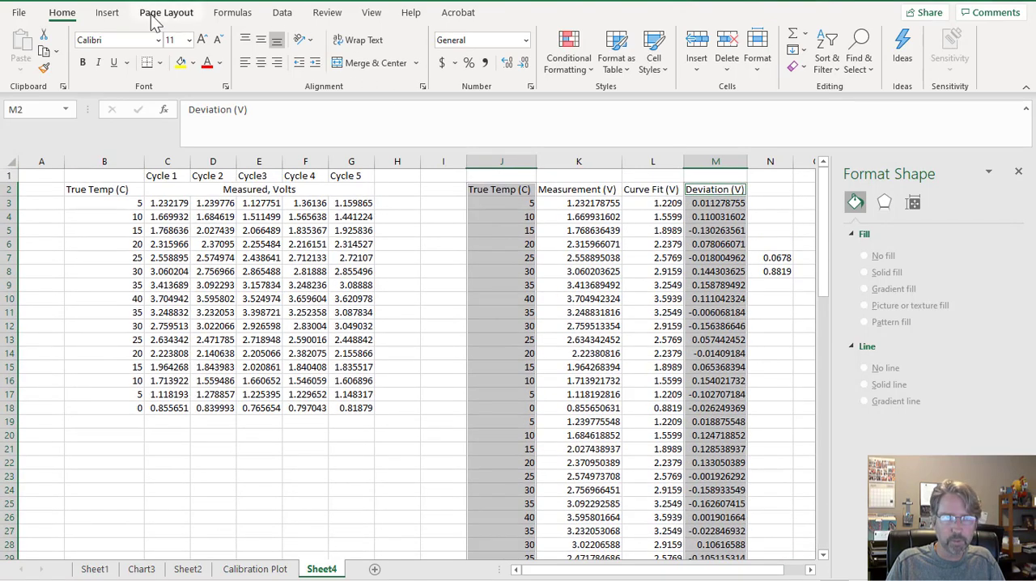
left_click(110, 14)
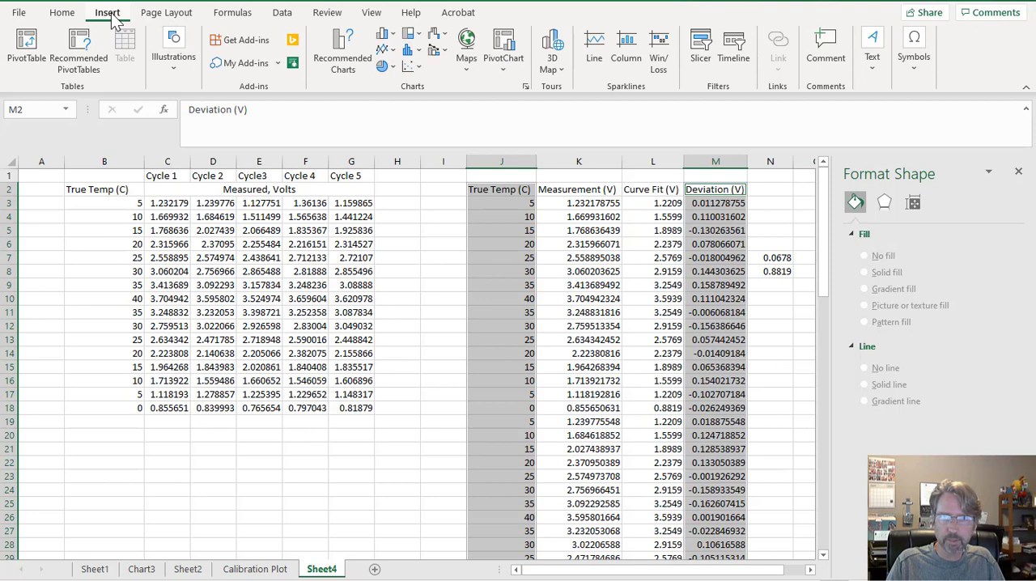
left_click(410, 66)
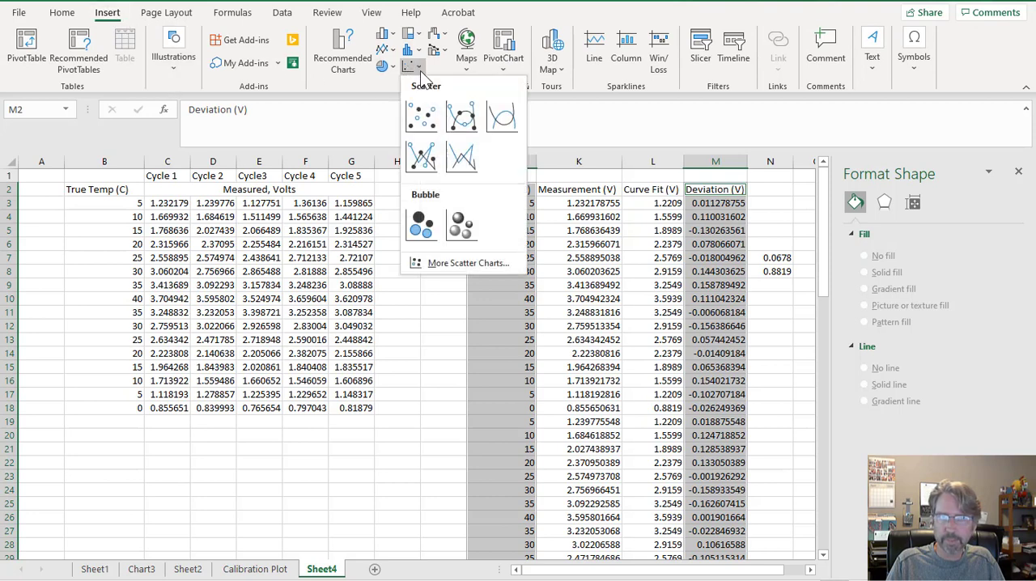
left_click(425, 116)
Move the deviation chart to its own new sheet and apply the first quick layout, with axis titles and a legend.
right_click(474, 280)
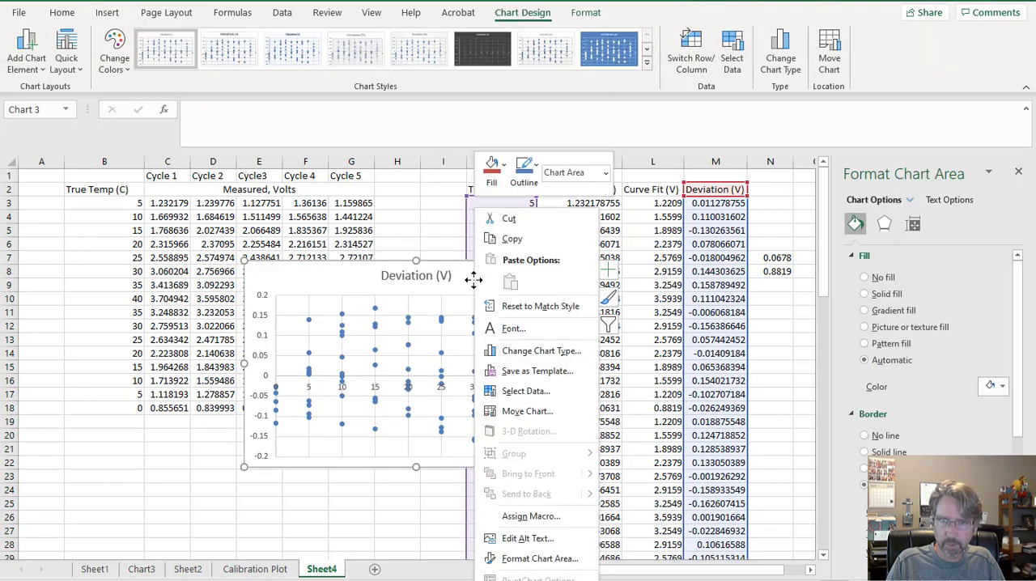
left_click(518, 412)
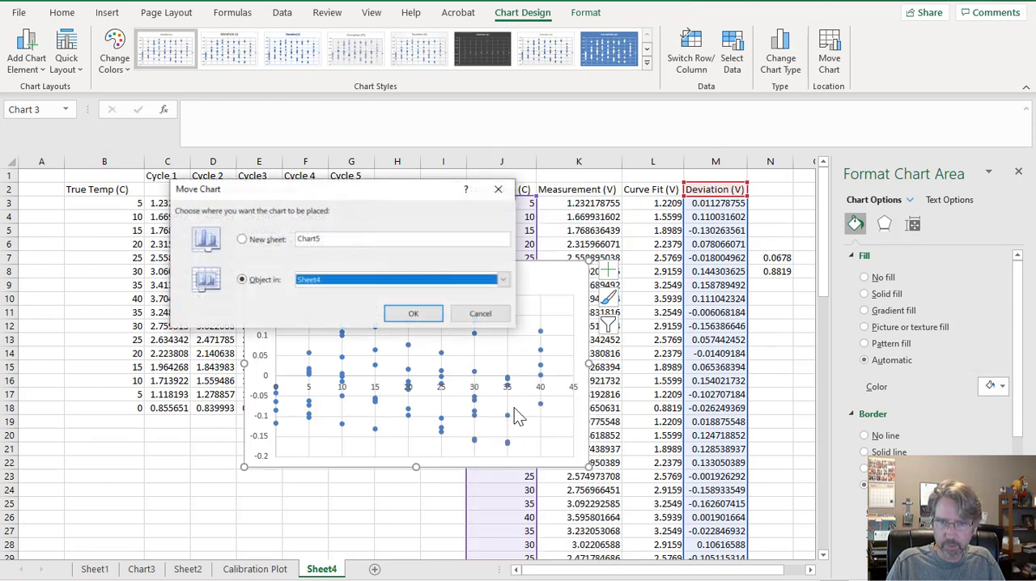
left_click(261, 238)
left_click(413, 316)
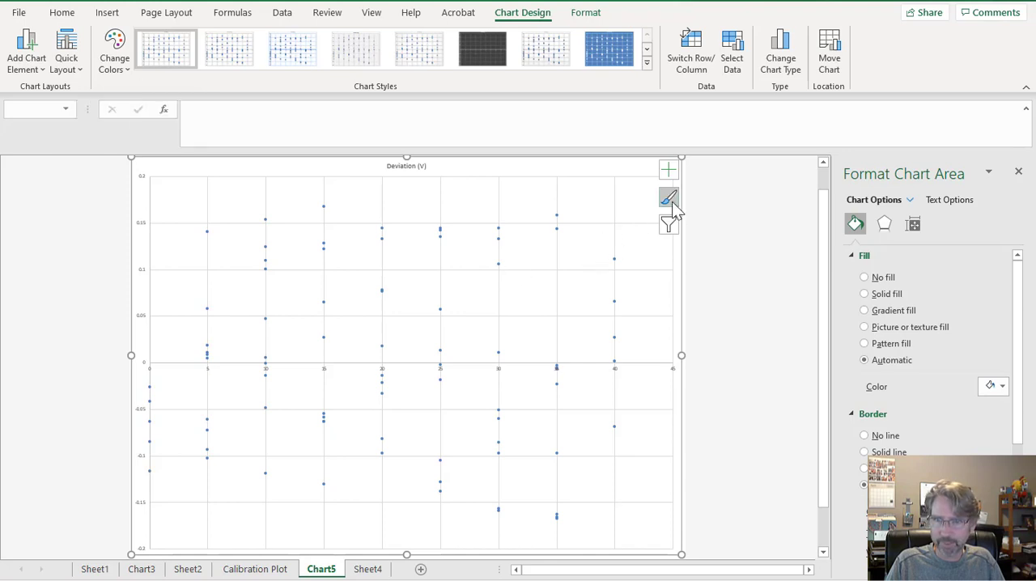
left_click(71, 65)
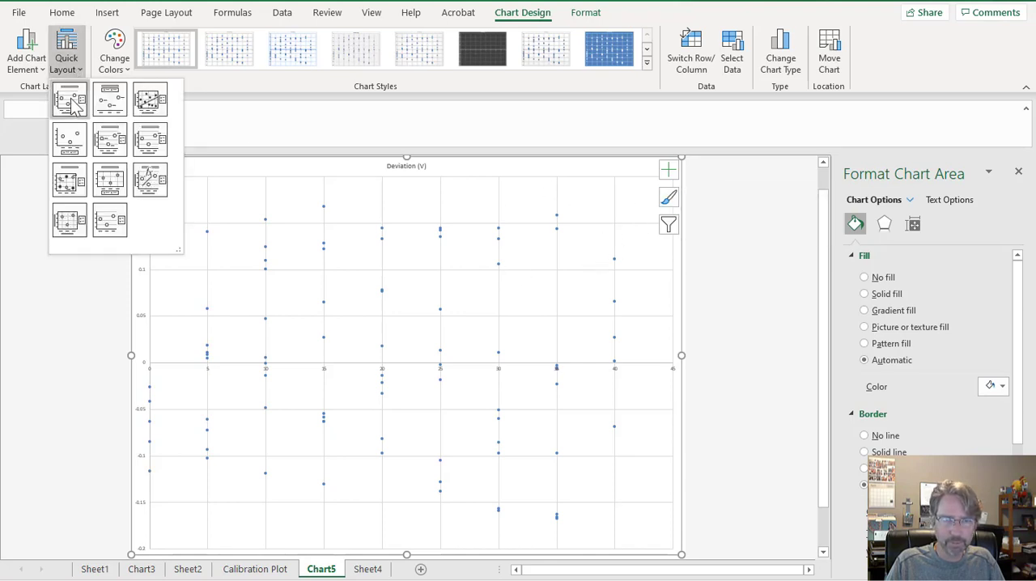
left_click(72, 100)
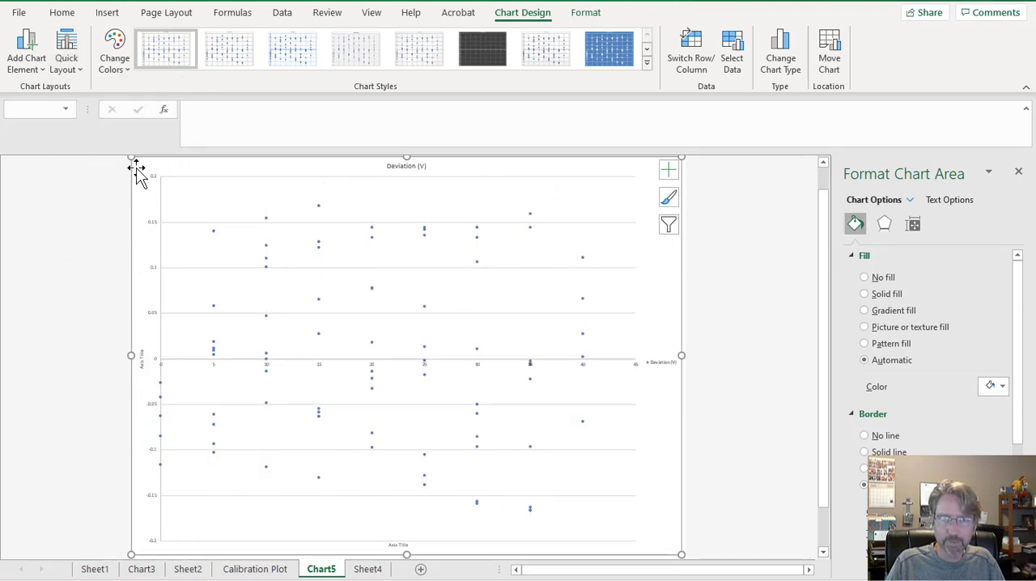
Increase the font size of all text in the deviation chart to 24.
left_click(64, 12)
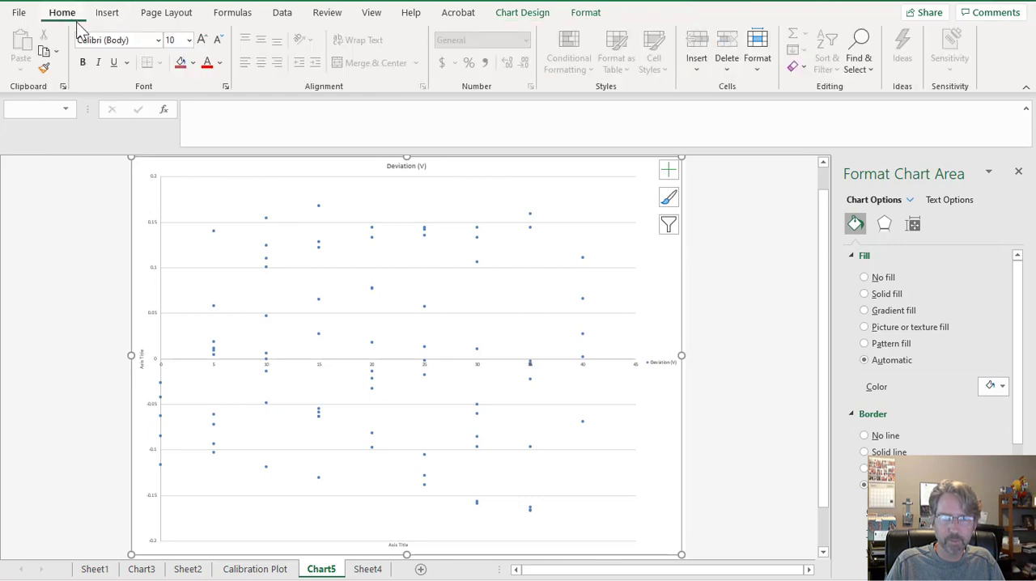
left_click(201, 41)
left_click(201, 40)
left_click(202, 40)
left_click(201, 41)
left_click(201, 41)
left_click(202, 40)
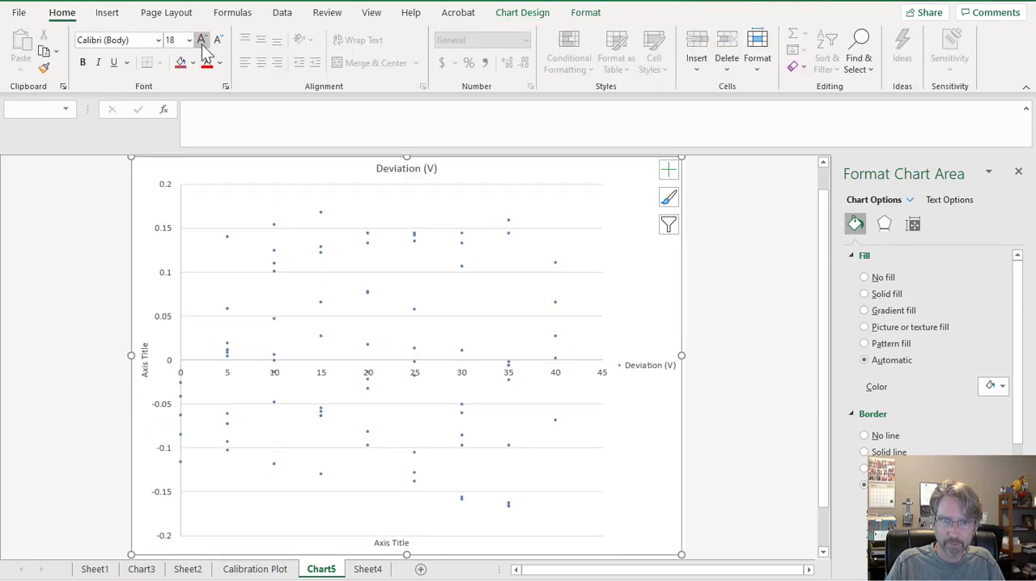
left_click(201, 41)
left_click(201, 40)
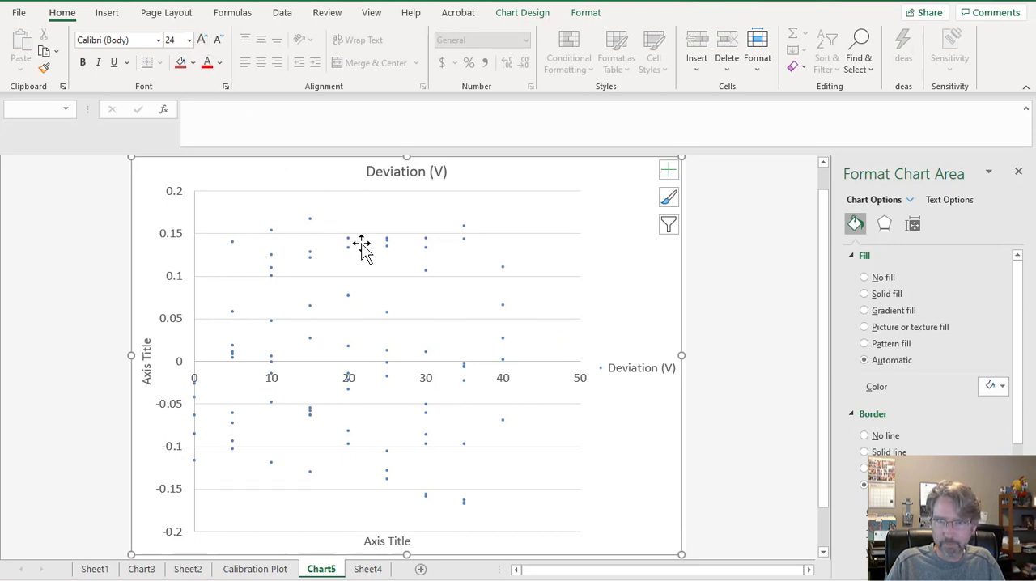
Apply the first chart style to the deviation chart and enlarge all its text to size 24.
left_click(667, 202)
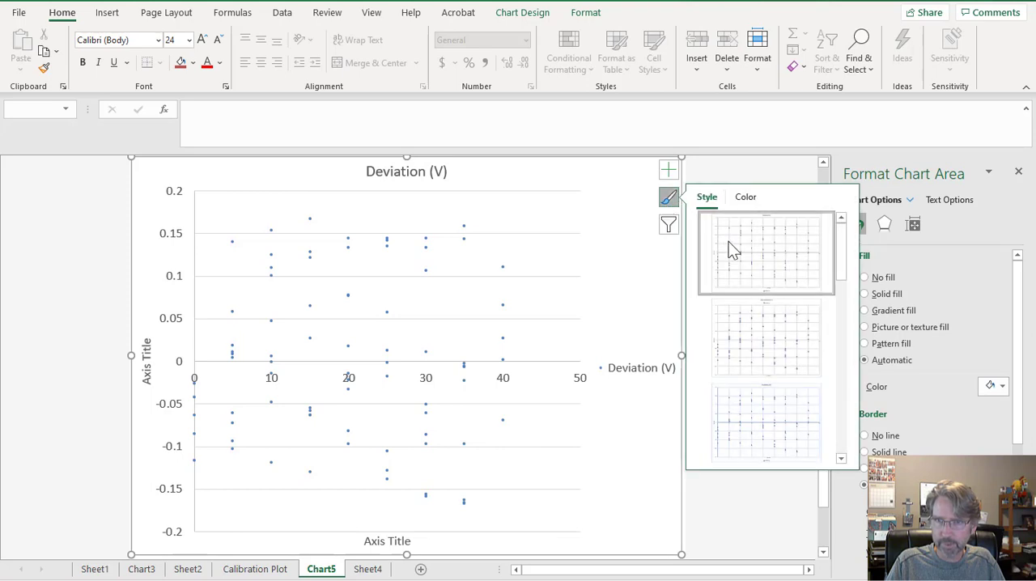
left_click(729, 241)
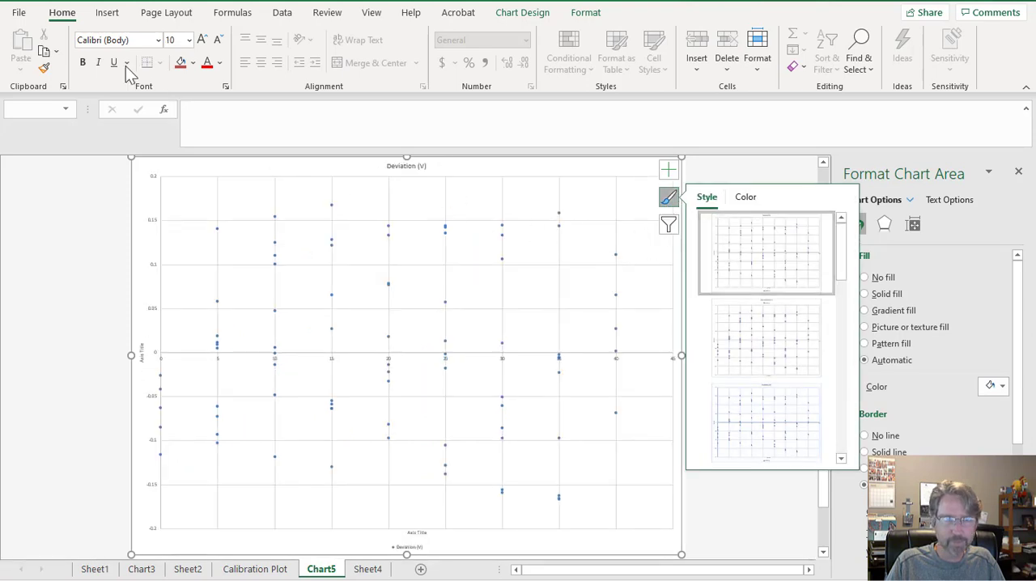
left_click(202, 44)
left_click(202, 45)
left_click(203, 45)
left_click(203, 44)
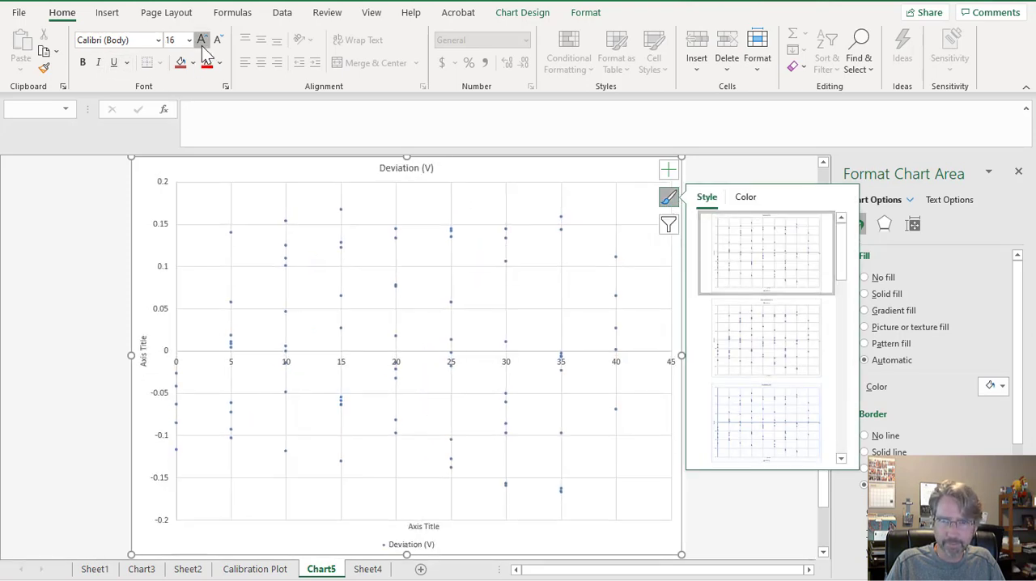
left_click(203, 45)
left_click(202, 44)
left_click(202, 42)
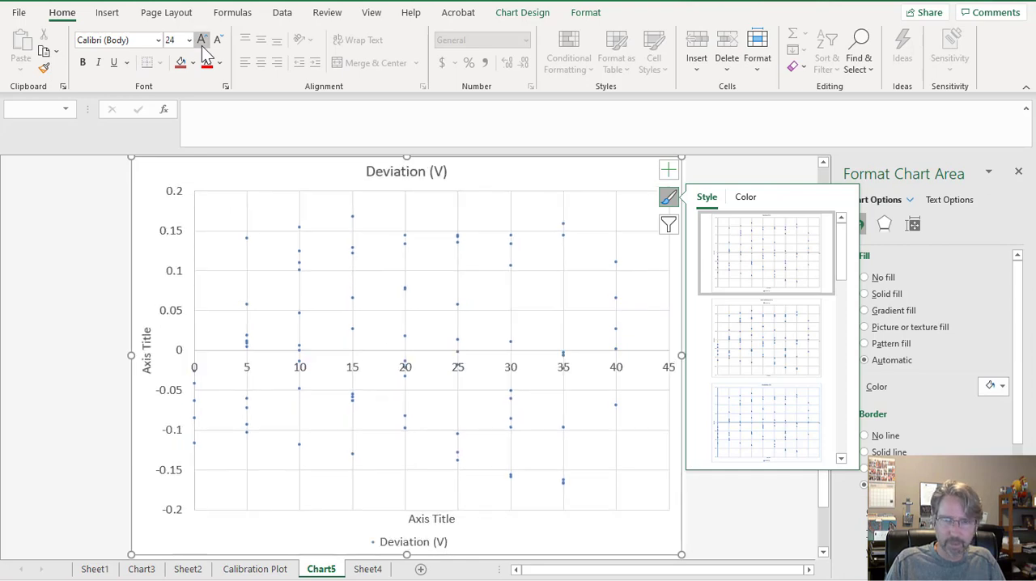
Change the markers of the Deviation (V) series to the built-in star type at size 10.
left_click(403, 243)
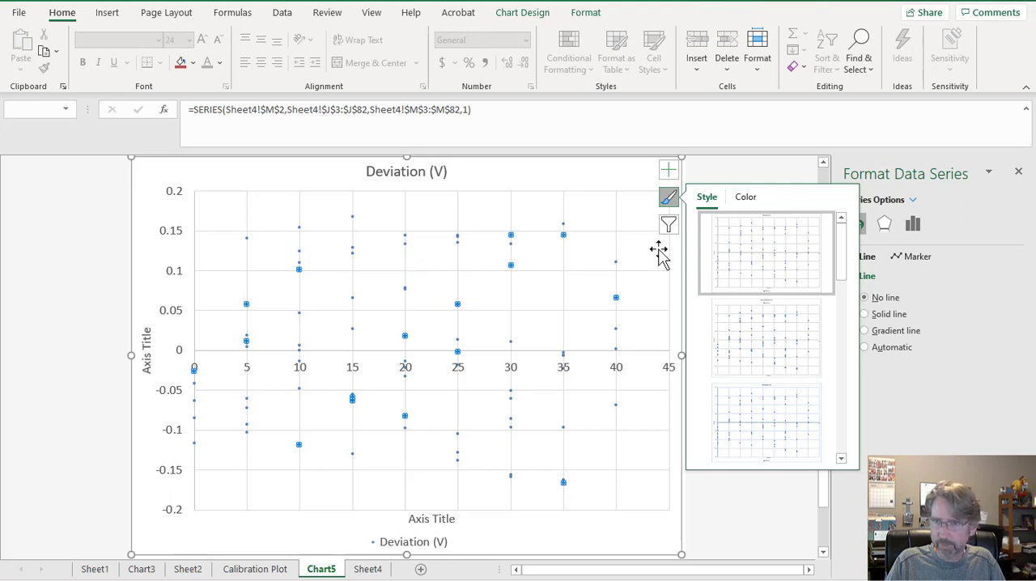
left_click(739, 168)
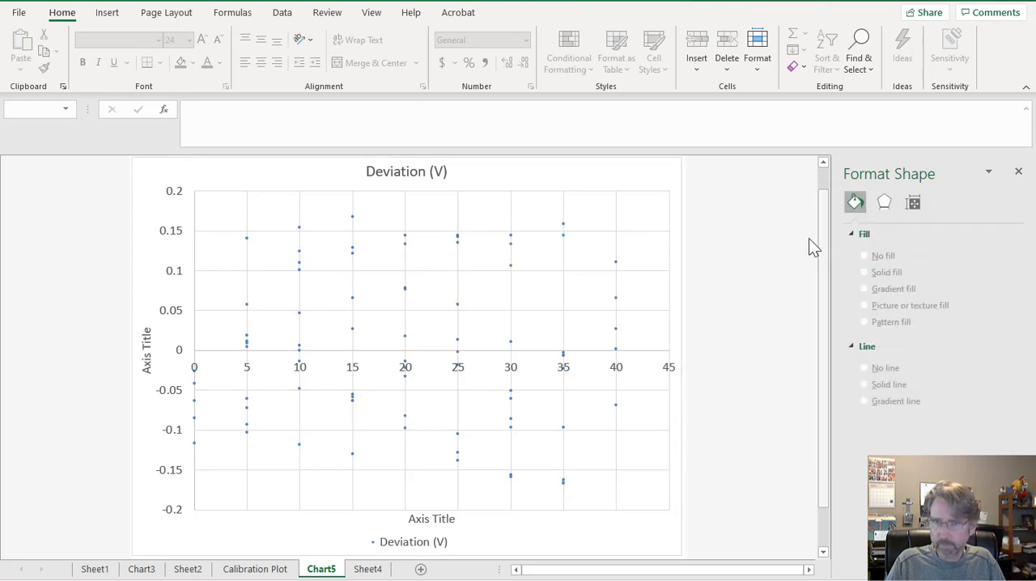
left_click(563, 235)
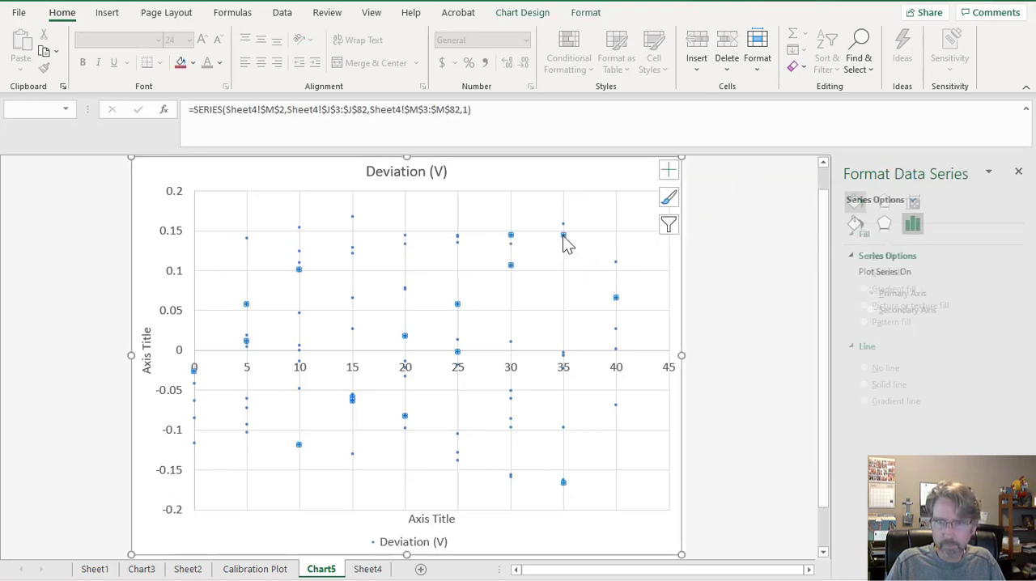
left_click(858, 228)
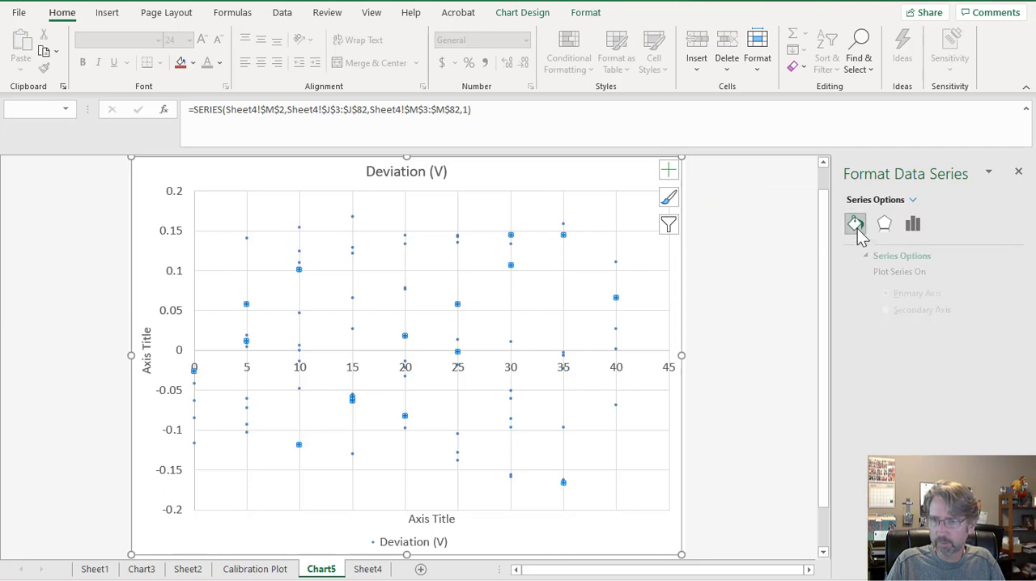
left_click(903, 261)
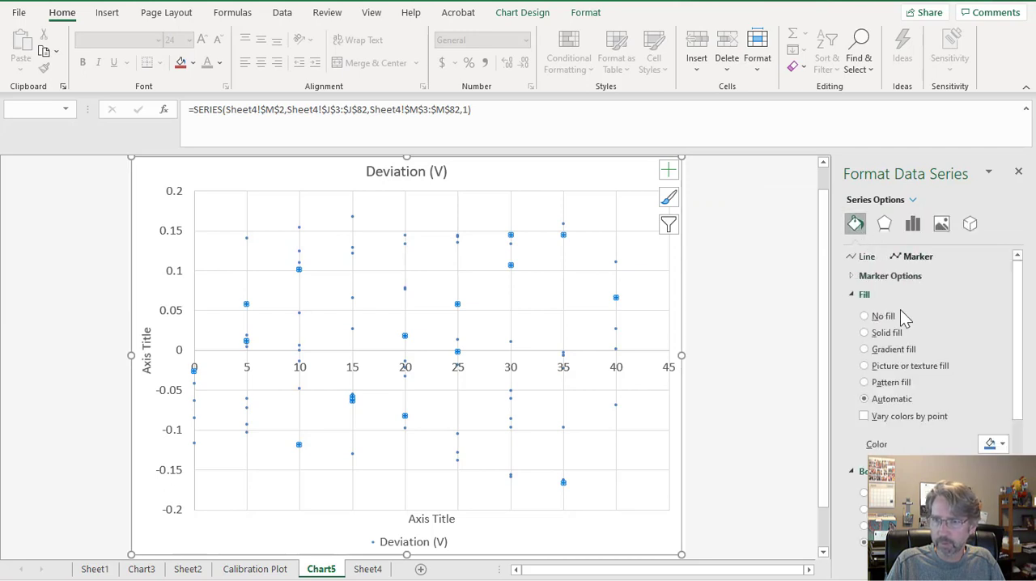
left_click(854, 278)
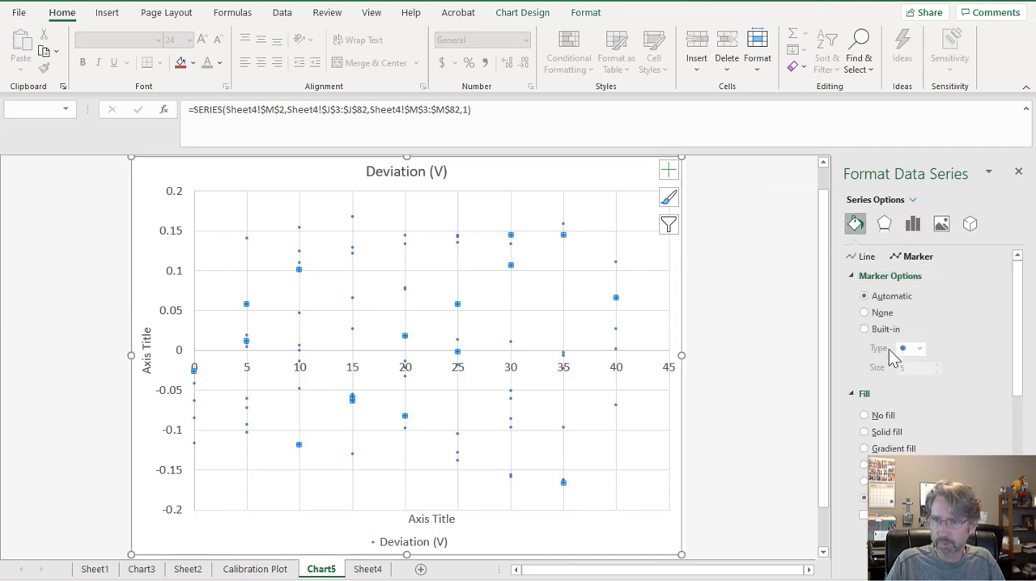
left_click(865, 328)
left_click(920, 348)
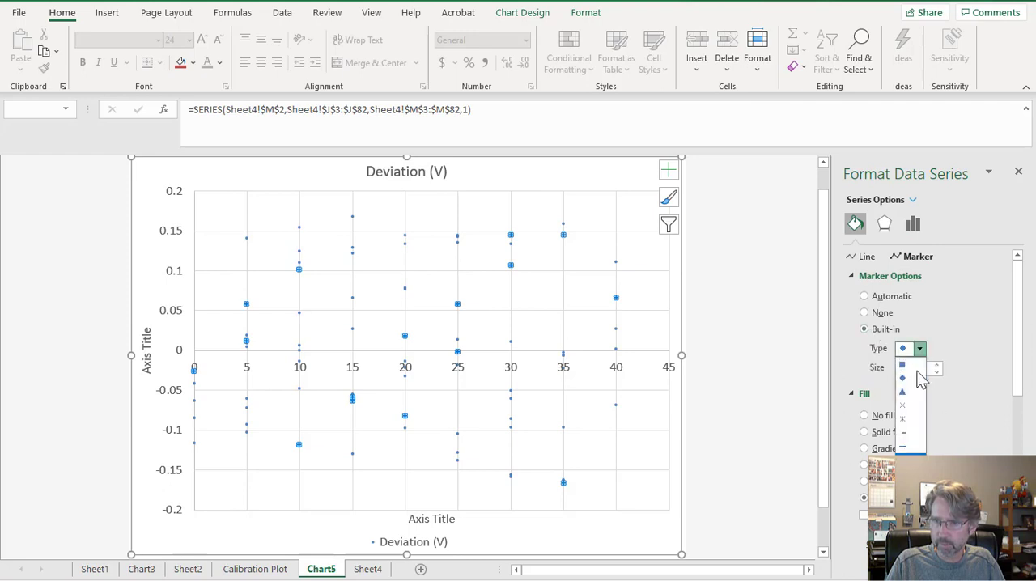
left_click(912, 421)
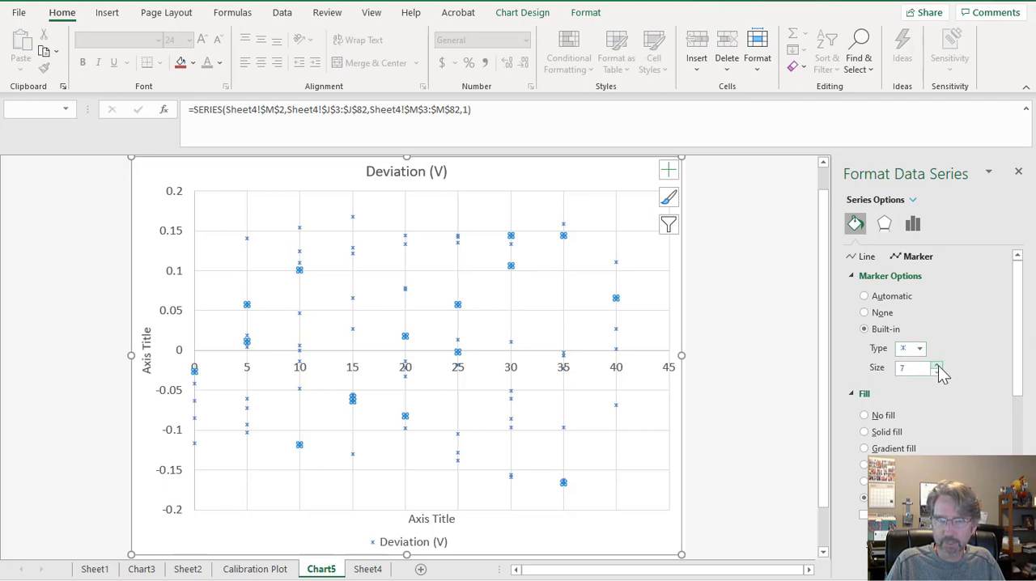
left_click(938, 365)
left_click(938, 365)
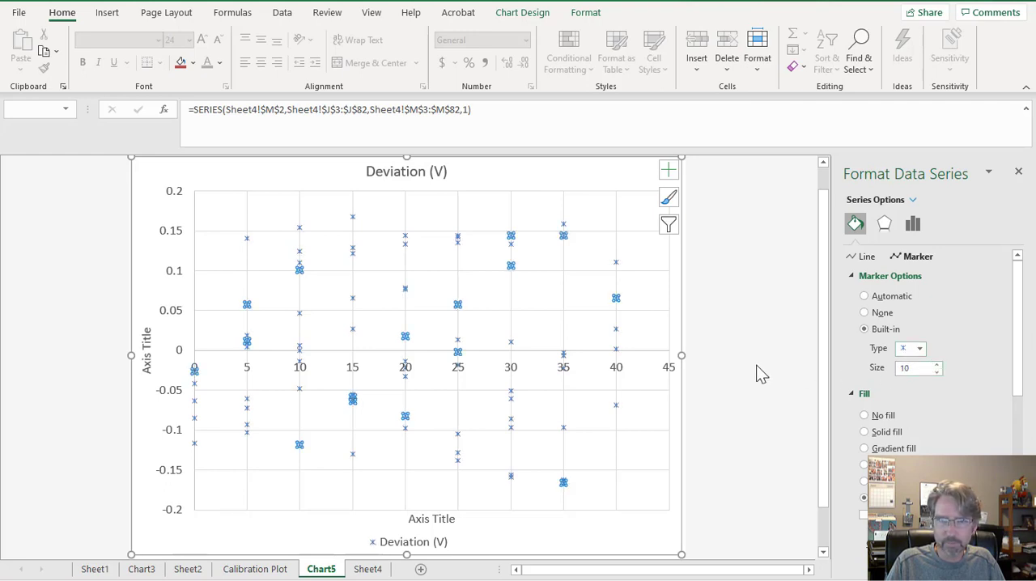
left_click(707, 321)
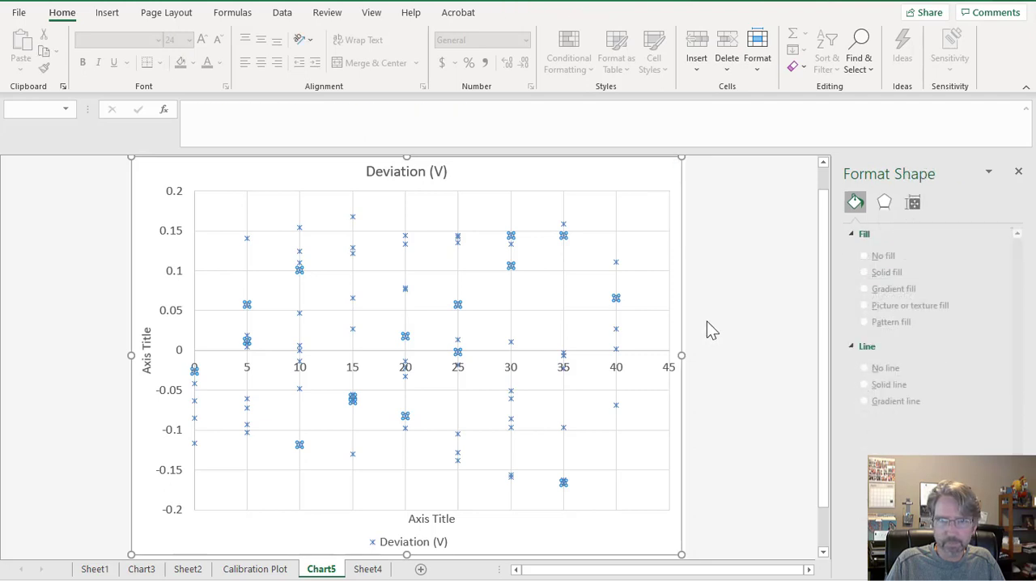
left_click(656, 390)
left_click(699, 391)
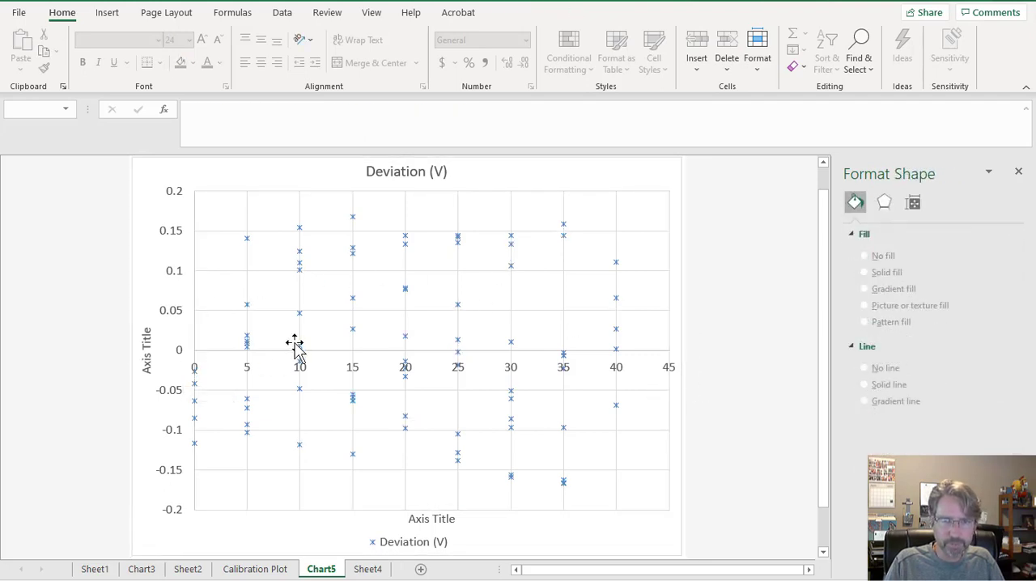
Rename the Chart5 sheet as Deviation Plot.
mouse_move(354, 219)
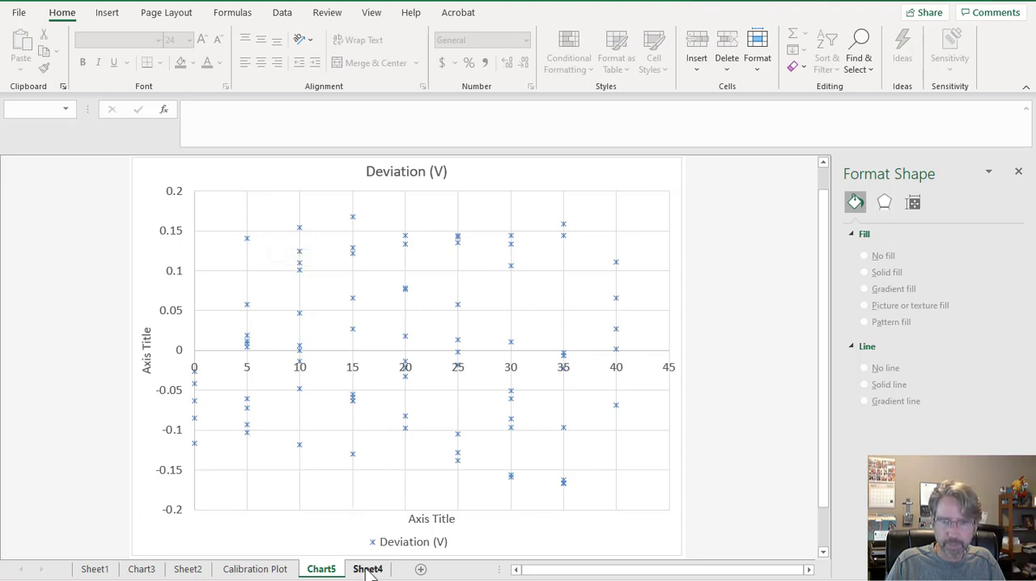
double_click(320, 570)
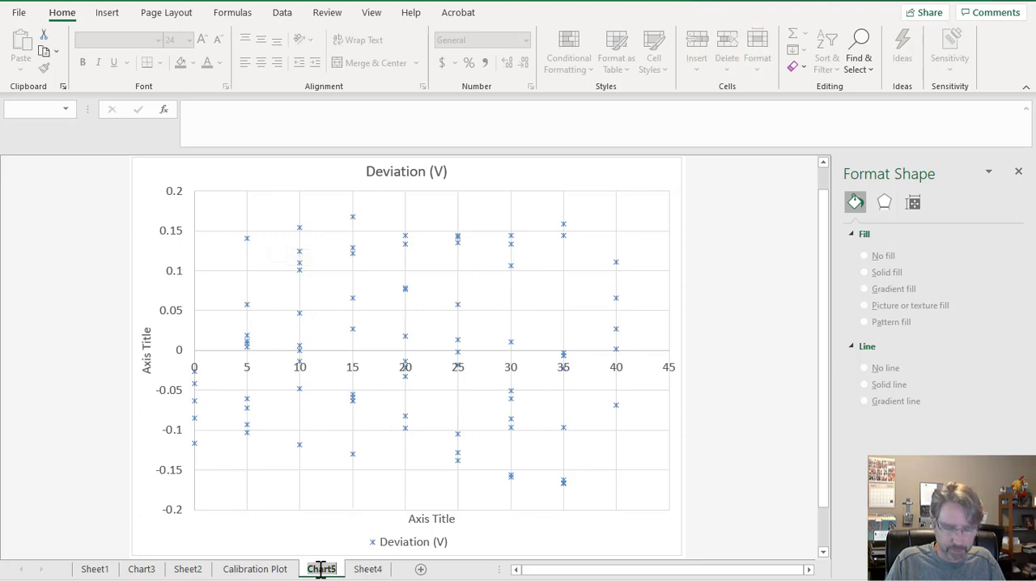
type("Deviati")
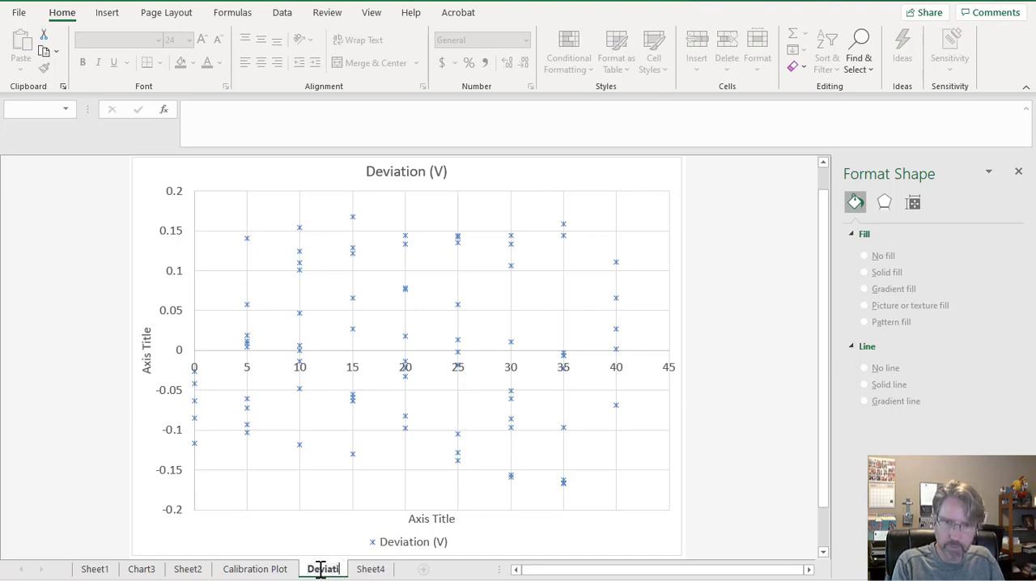
type("on Plot")
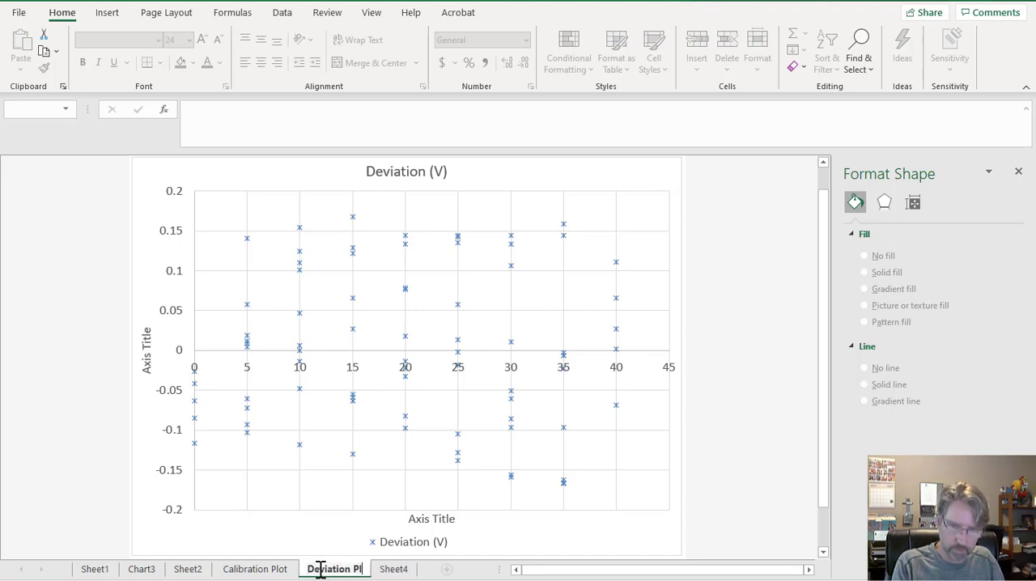
On Sheet4, enter the temperature limits 0 in cell O2 and 40 in cell O3.
left_click(395, 571)
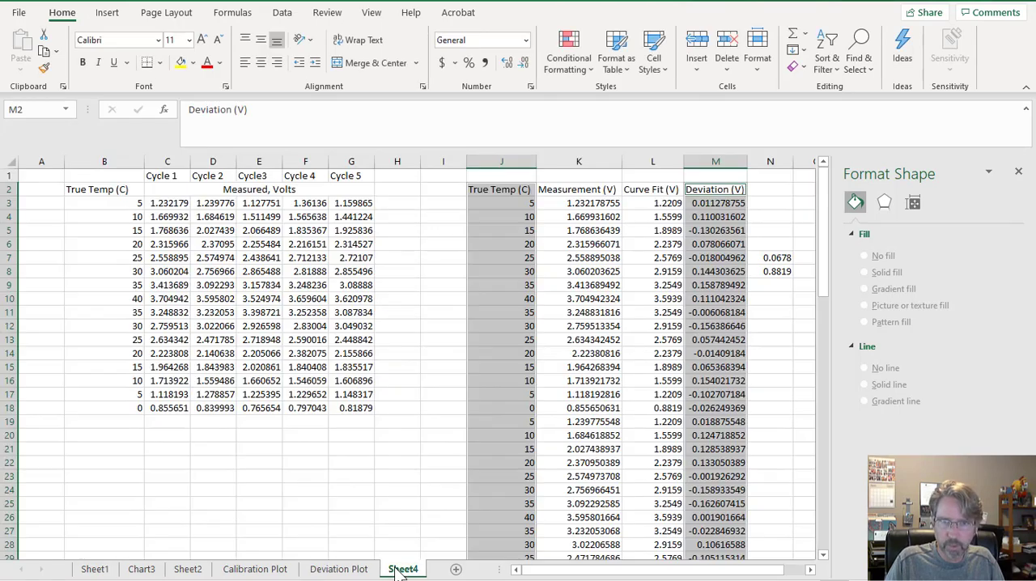
left_click(452, 379)
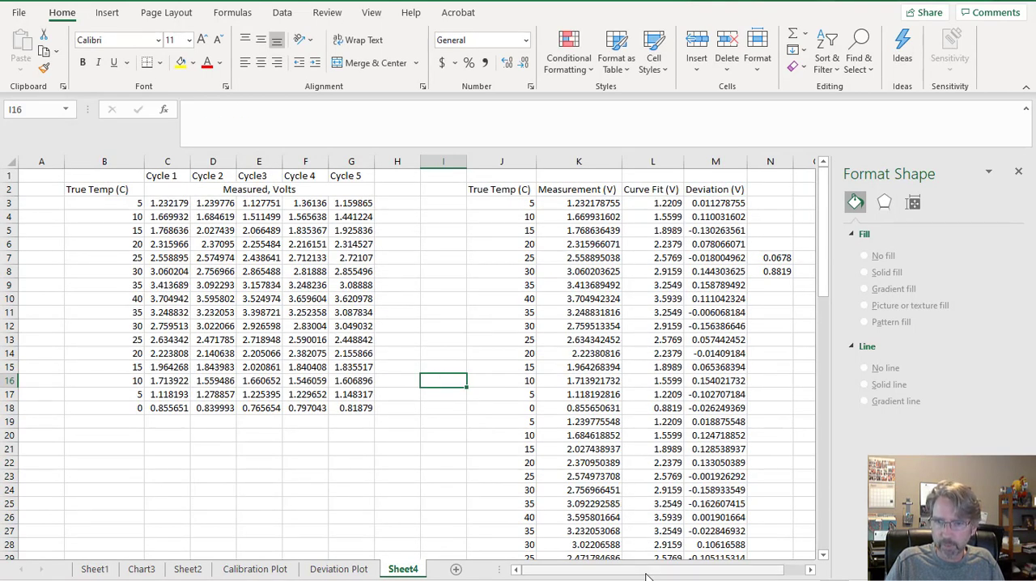
left_click_drag(688, 570, 725, 571)
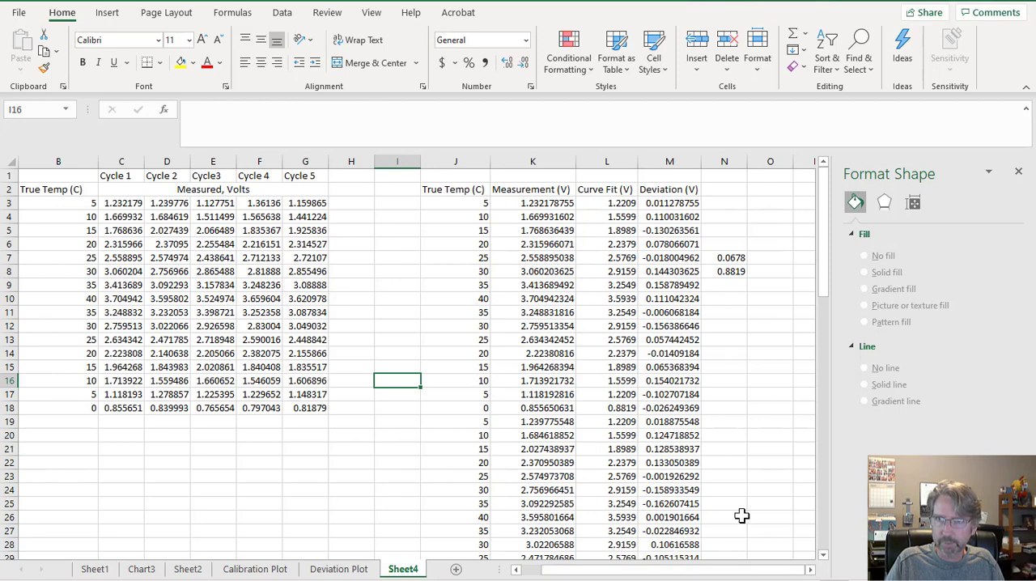
left_click(756, 192)
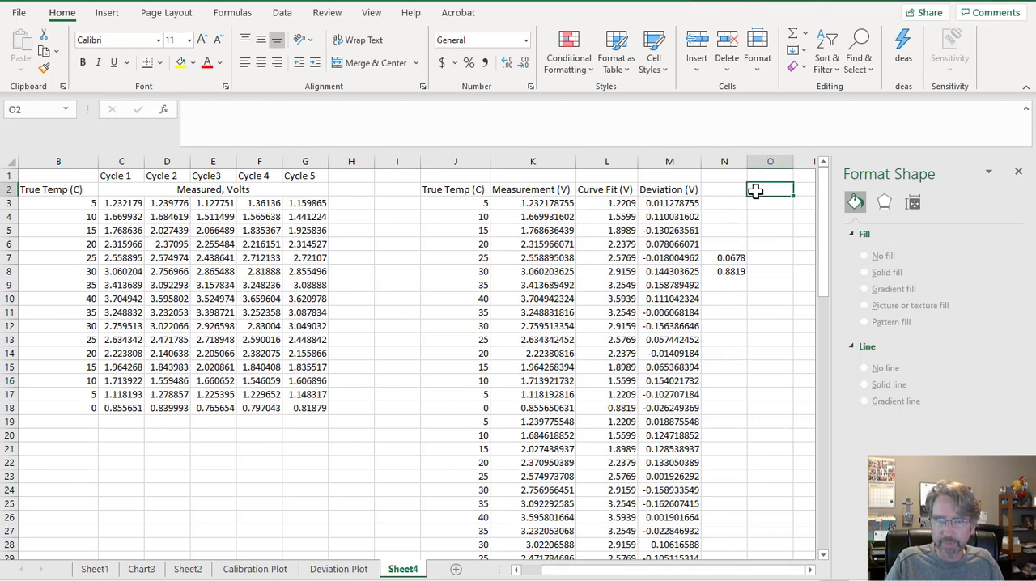
type("0")
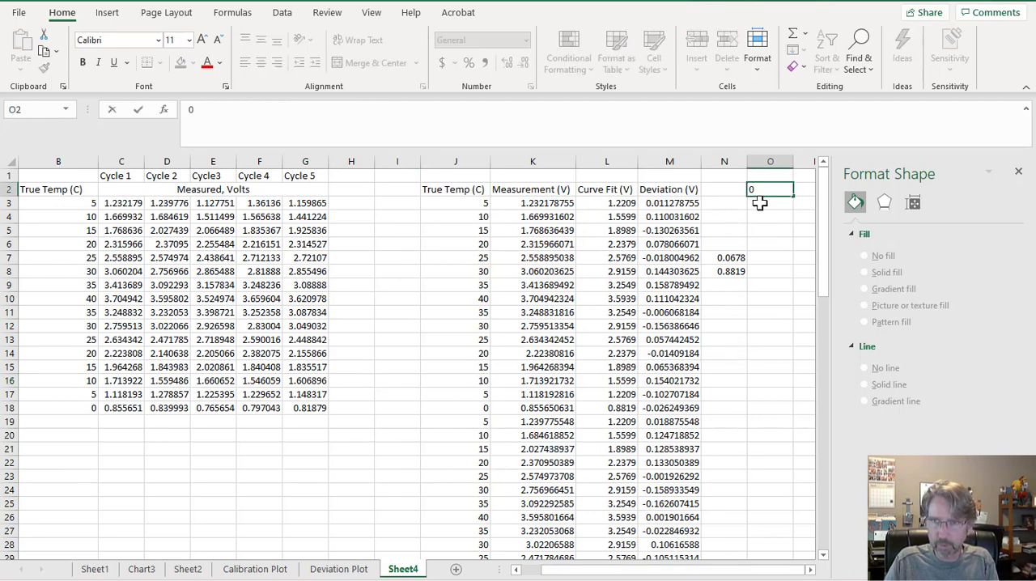
key("Return")
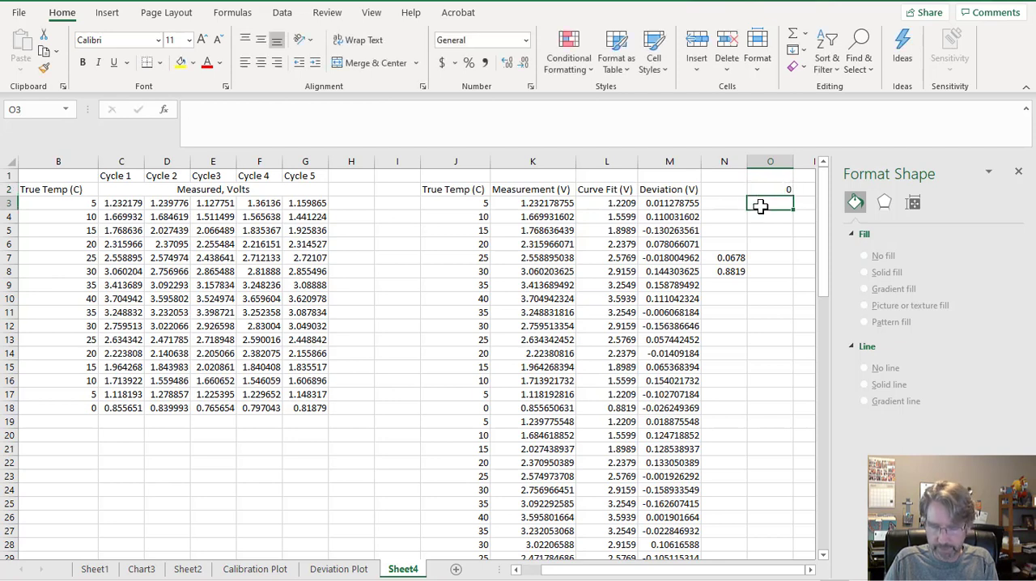
type("40")
left_click(354, 570)
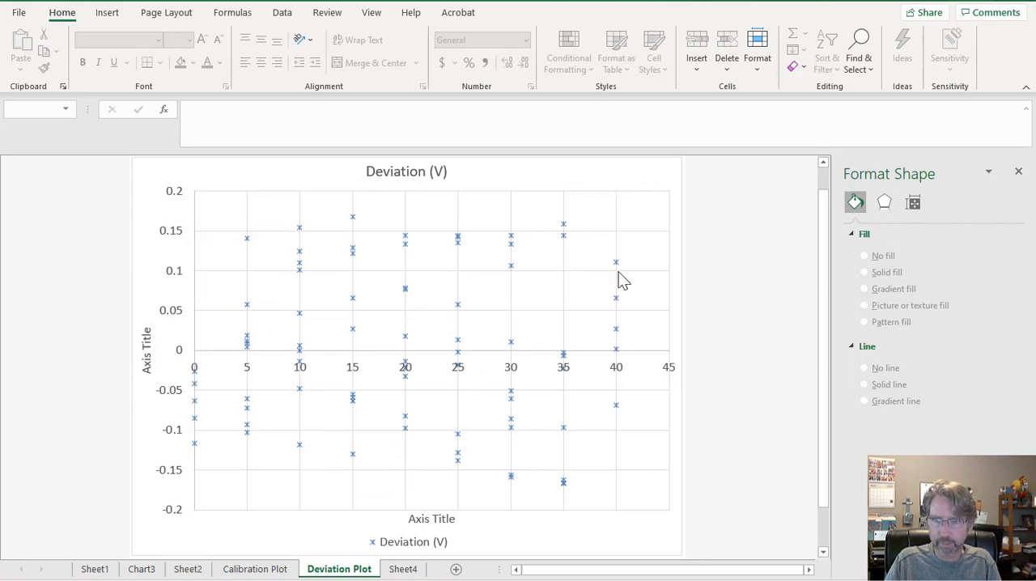
left_click(418, 571)
Calculate the maximum deviation in cell P2 with a MAX formula over M3:M82, closing the formatting pane for room.
left_click(804, 189)
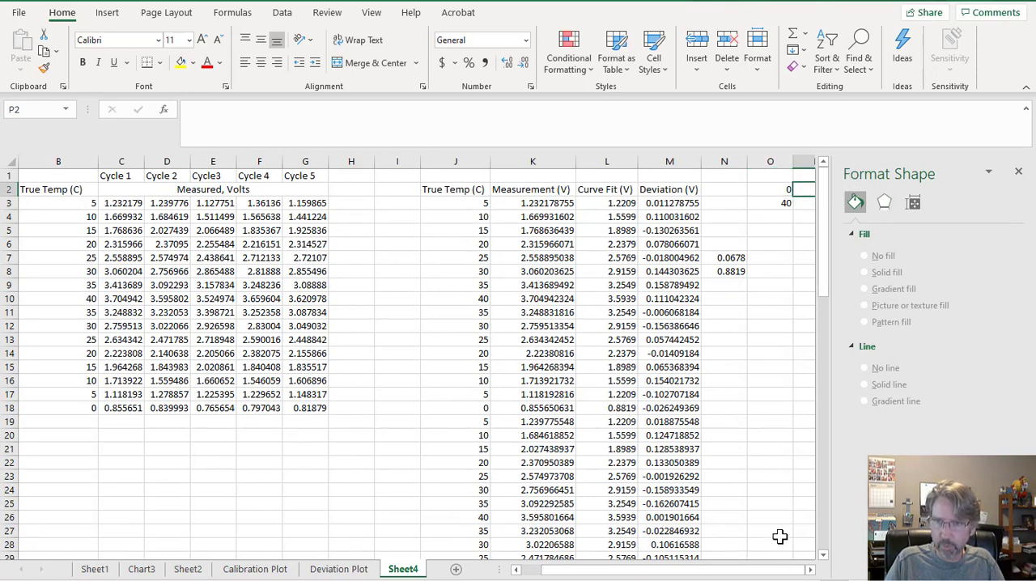
left_click(1018, 171)
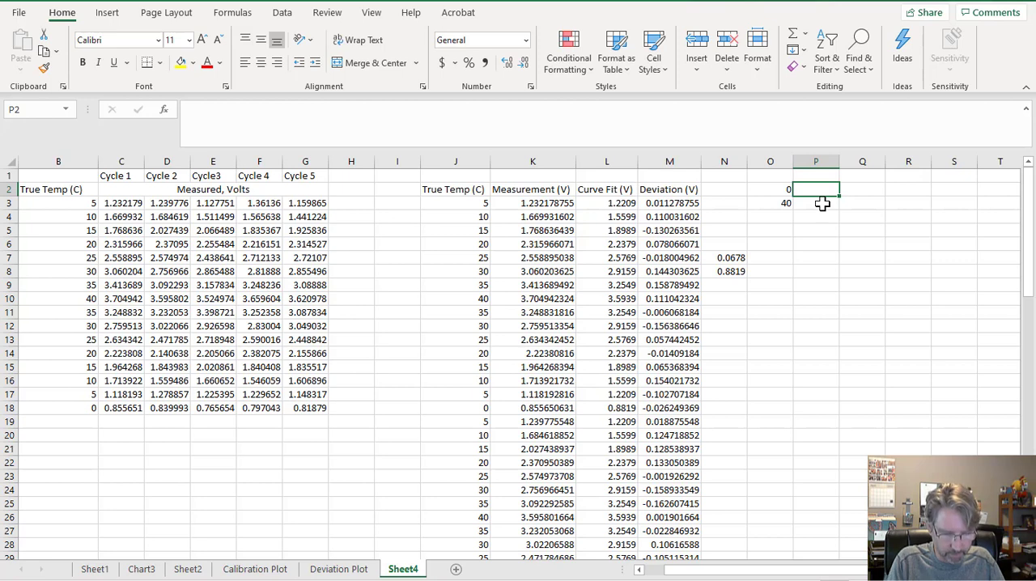
type("=")
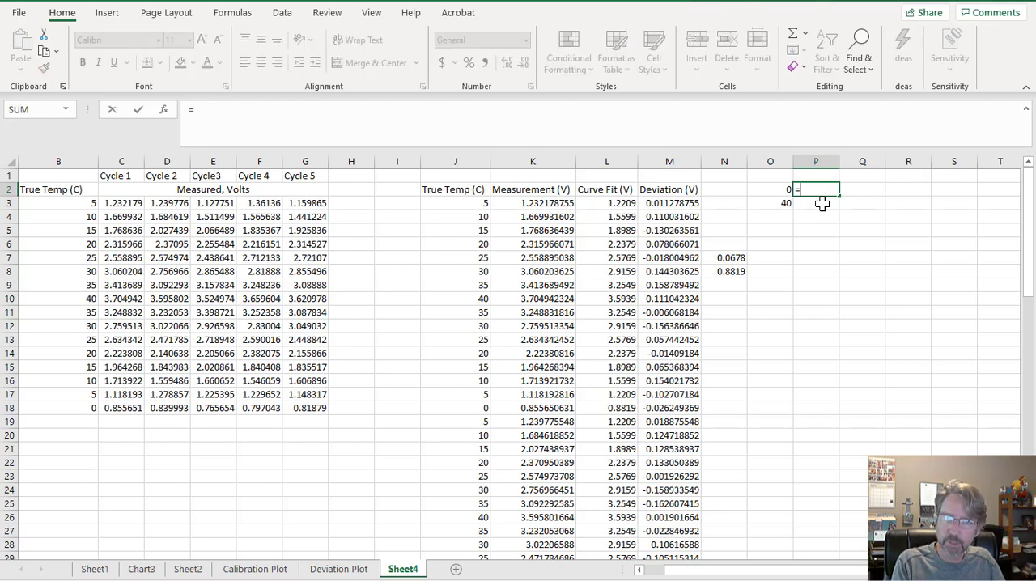
type("max")
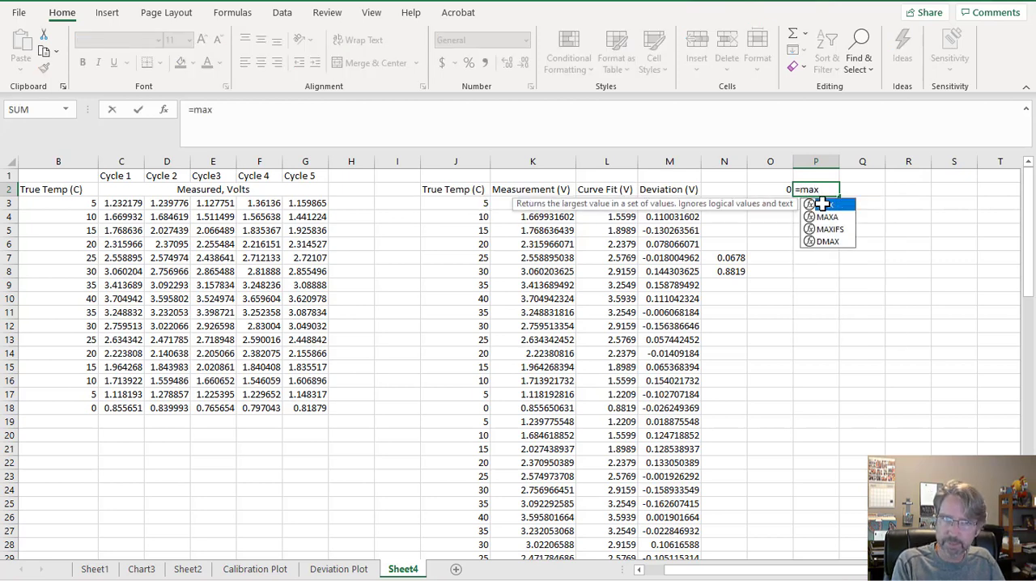
type("(")
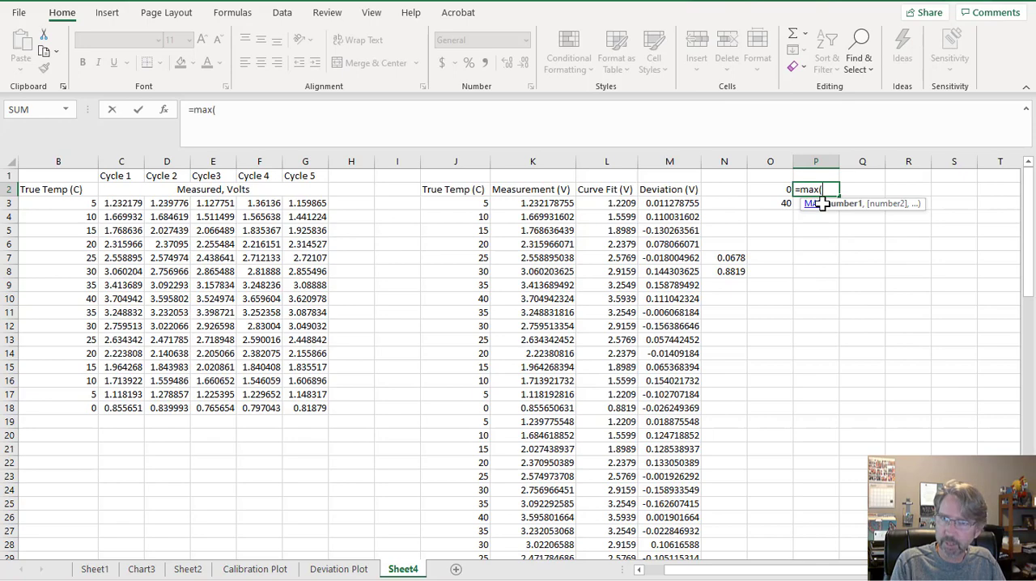
left_click(680, 214)
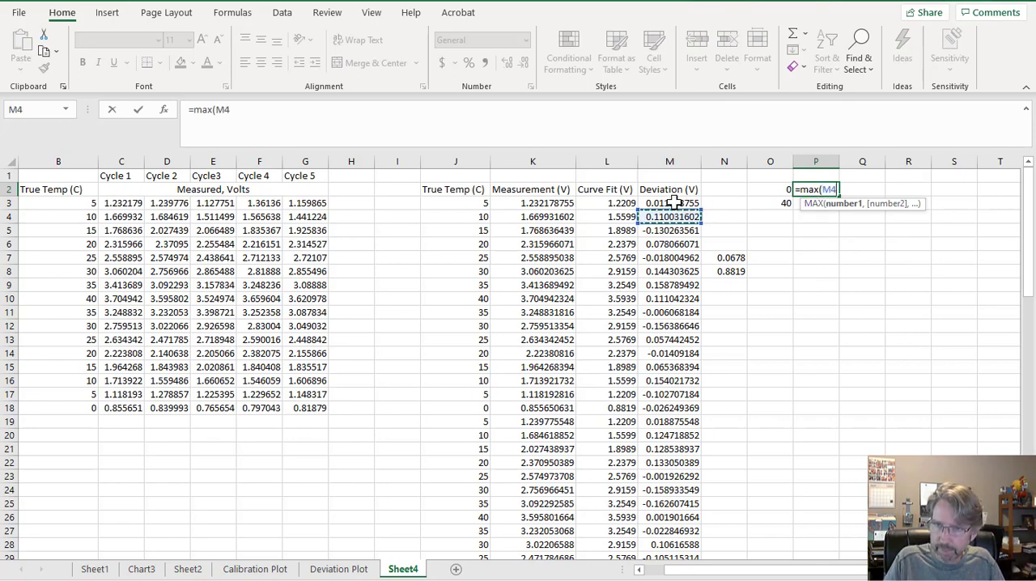
left_click_drag(672, 203, 662, 522)
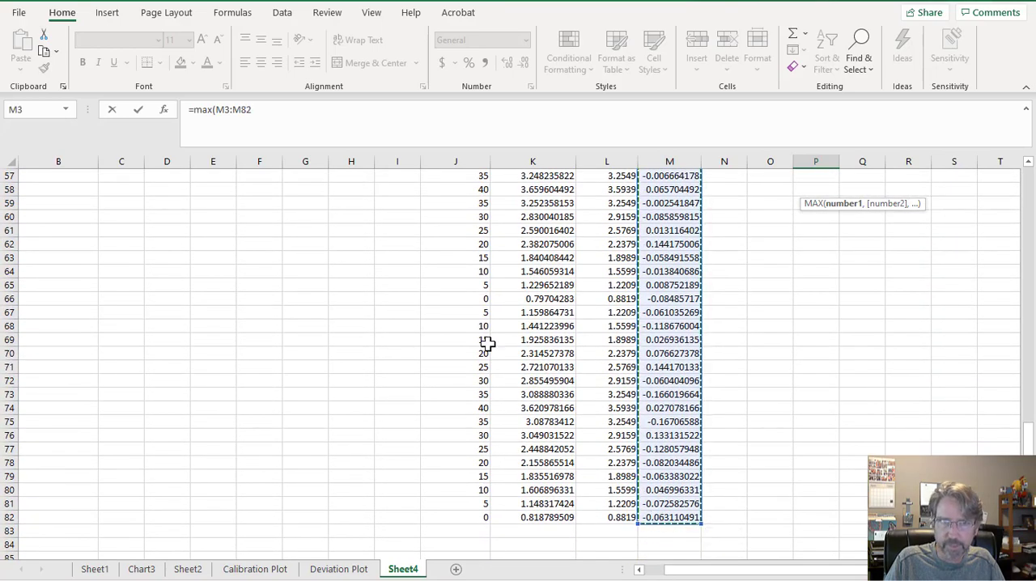
left_click(285, 110)
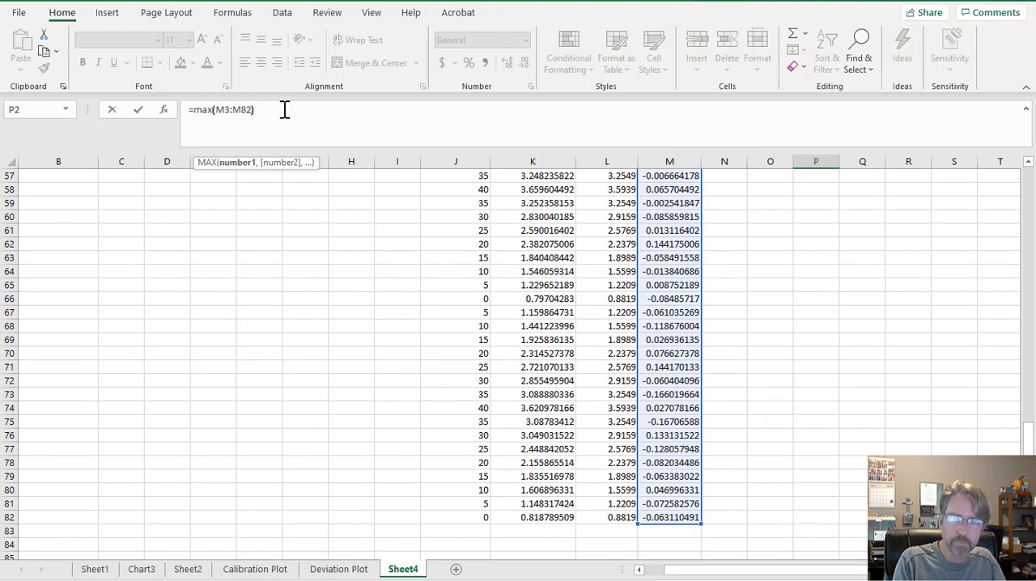
type(")")
key("Return")
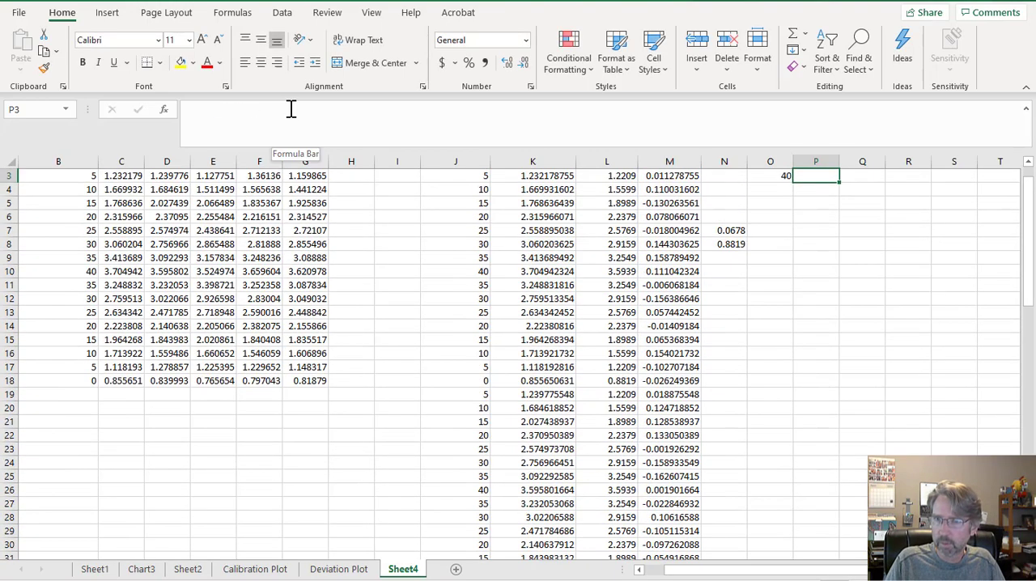
Calculate the minimum deviation in cell Q2 with a MIN formula over the Deviation (V) values in column M.
left_click_drag(1033, 206, 1033, 191)
left_click(830, 189)
left_click(859, 189)
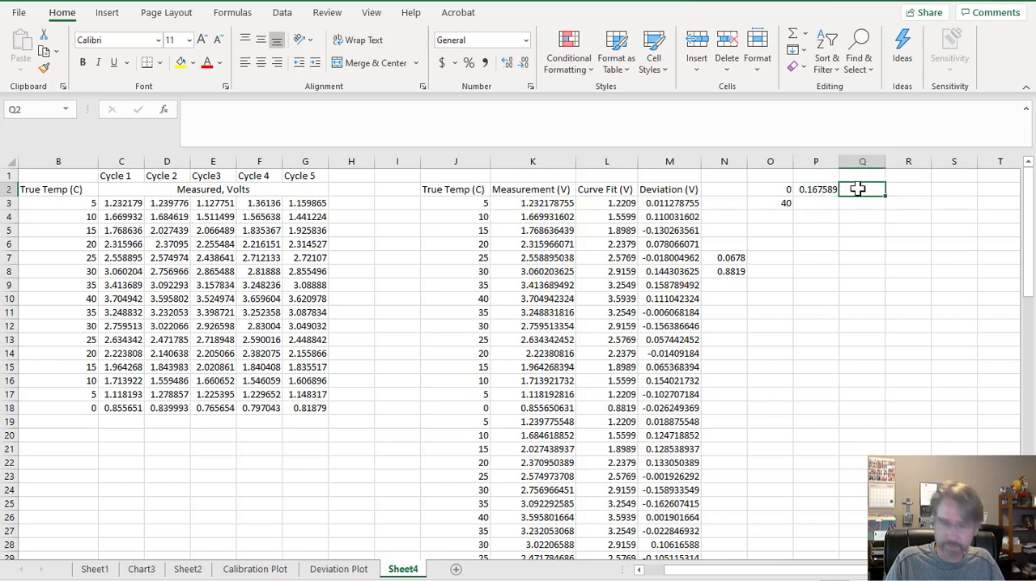
type("=min(")
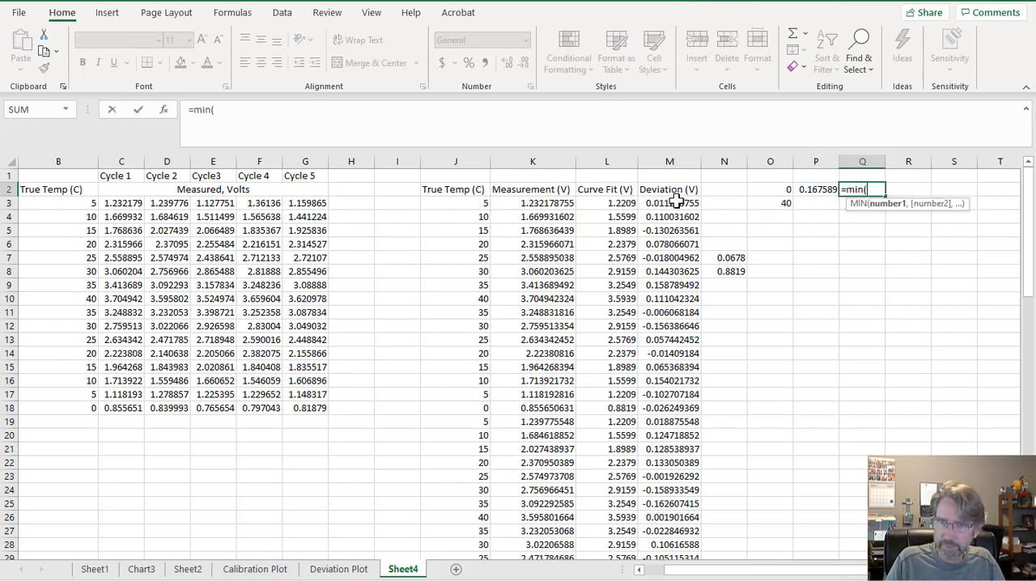
left_click_drag(676, 203, 658, 539)
left_click_drag(658, 531, 658, 531)
type(")")
key("Return")
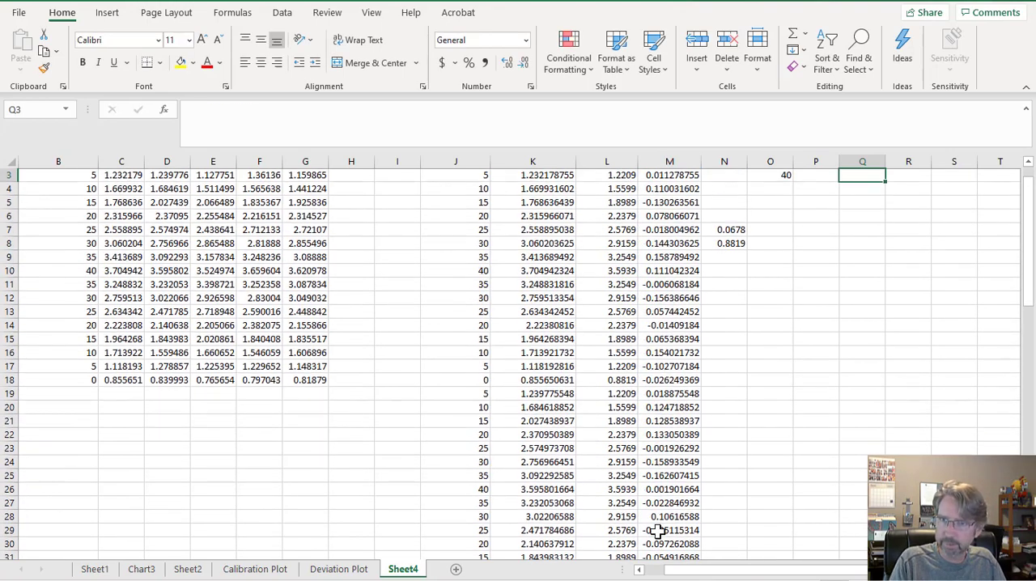
left_click_drag(1029, 274, 1030, 259)
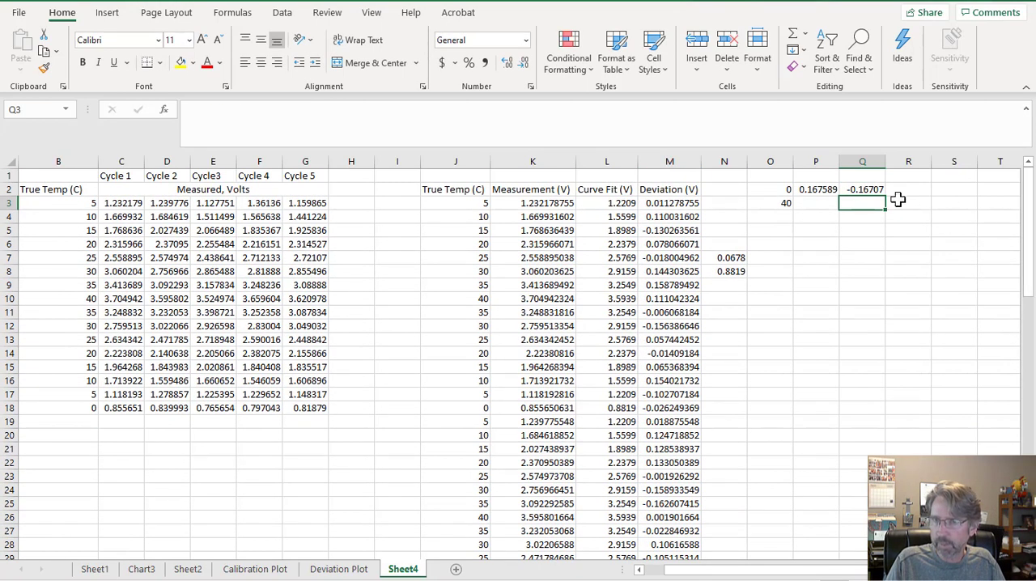
Enter =P2 in cell P3 and copy the formula across to Q3 for the minimum deviation.
left_click(808, 204)
type("=")
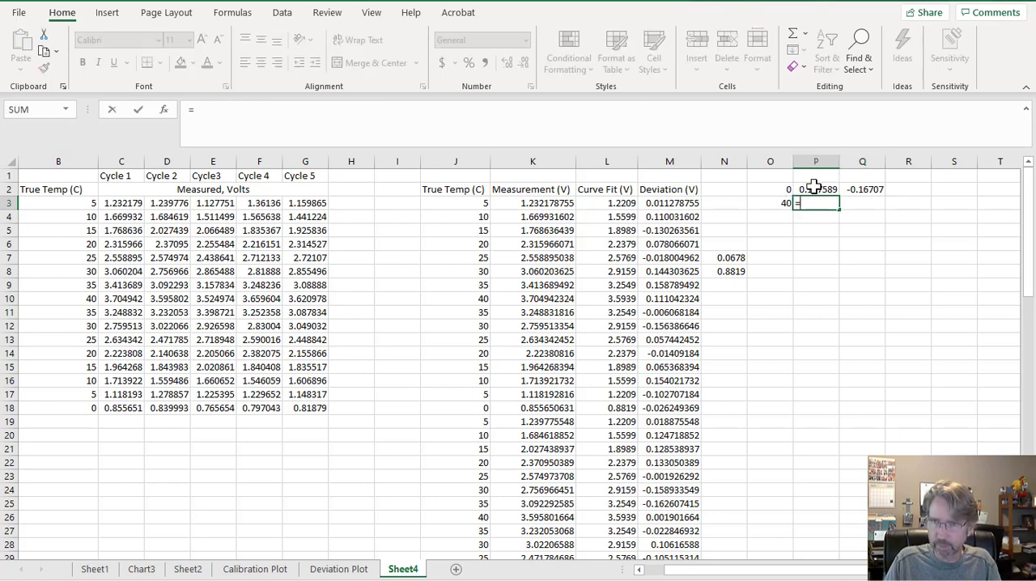
left_click(819, 189)
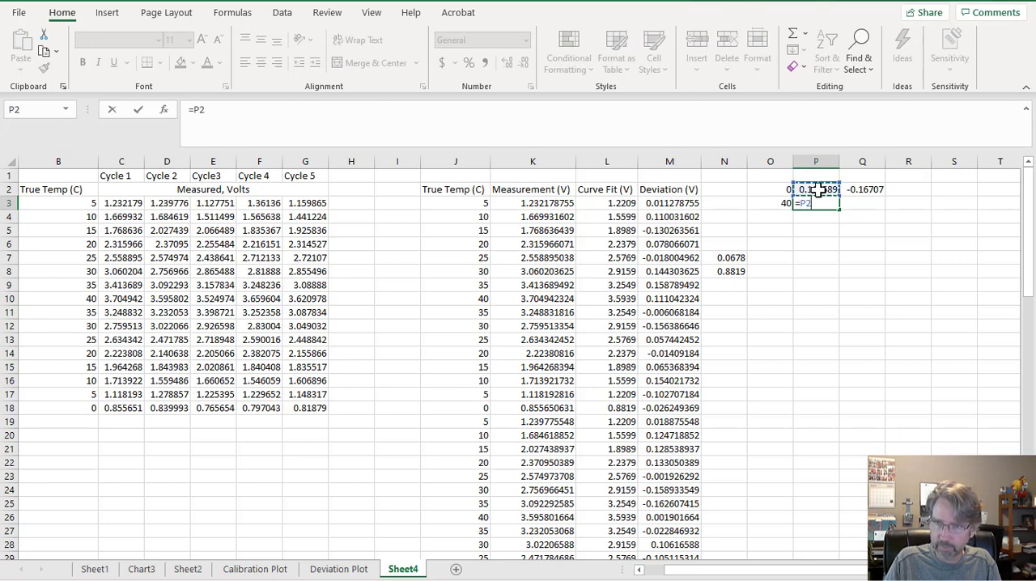
key("Return")
left_click(822, 203)
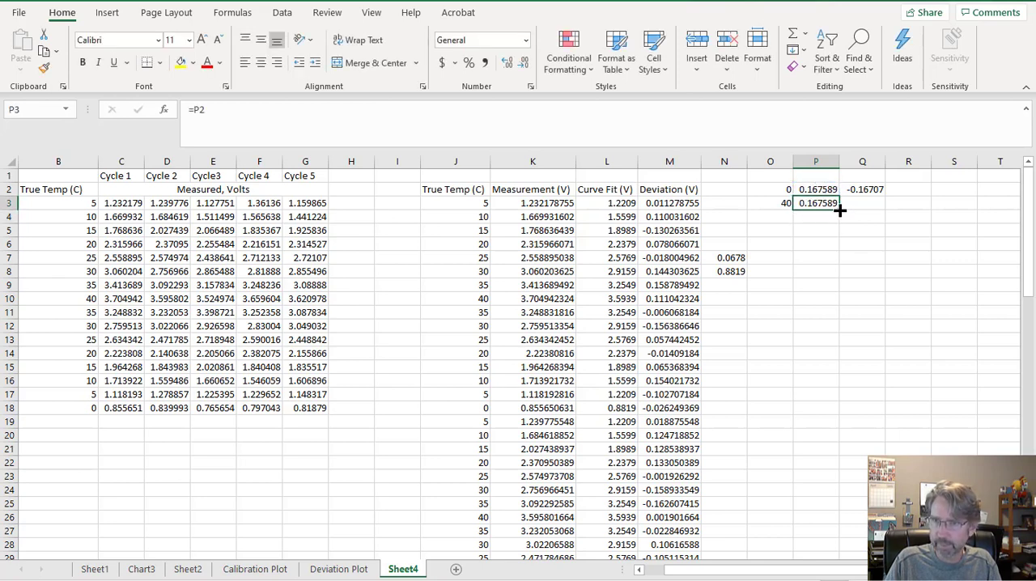
left_click_drag(839, 209, 865, 205)
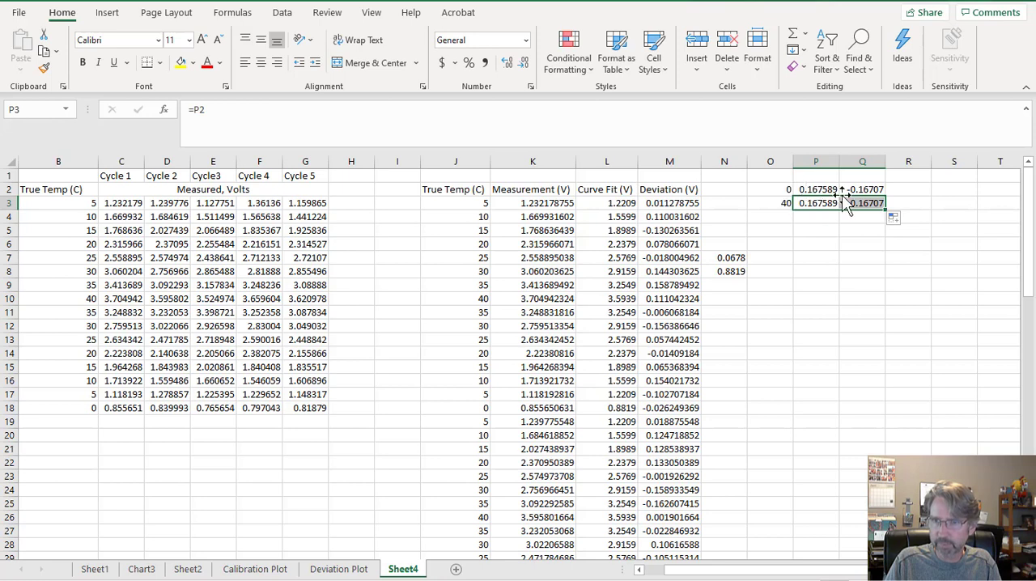
left_click(783, 190)
left_click_drag(783, 190, 799, 193)
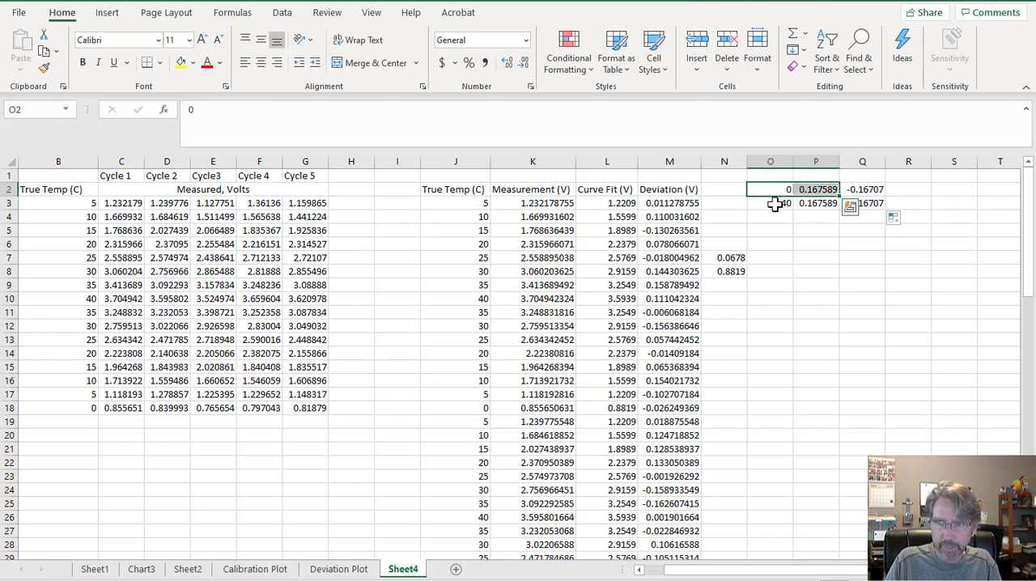
left_click(777, 207)
Add a data series named MAX to the Deviation Plot chart, with Sheet4 cells O2:O3 as its X values.
left_click(354, 571)
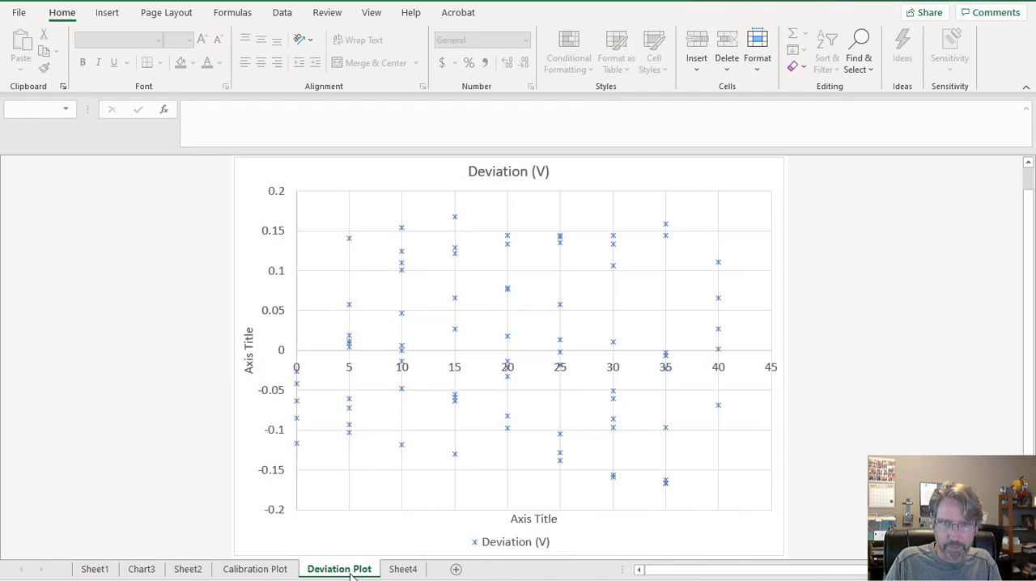
left_click(335, 259)
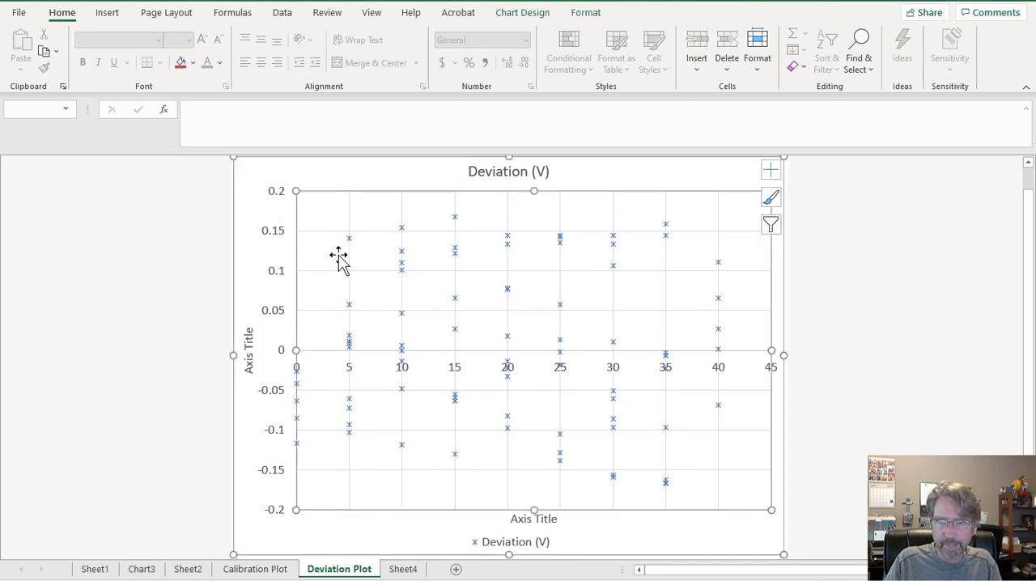
right_click(339, 257)
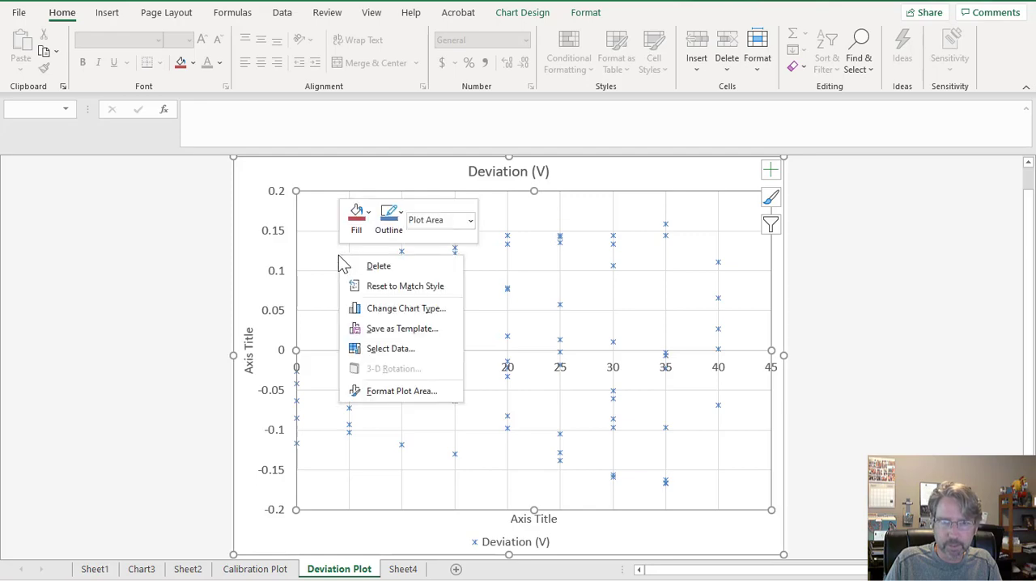
left_click(366, 351)
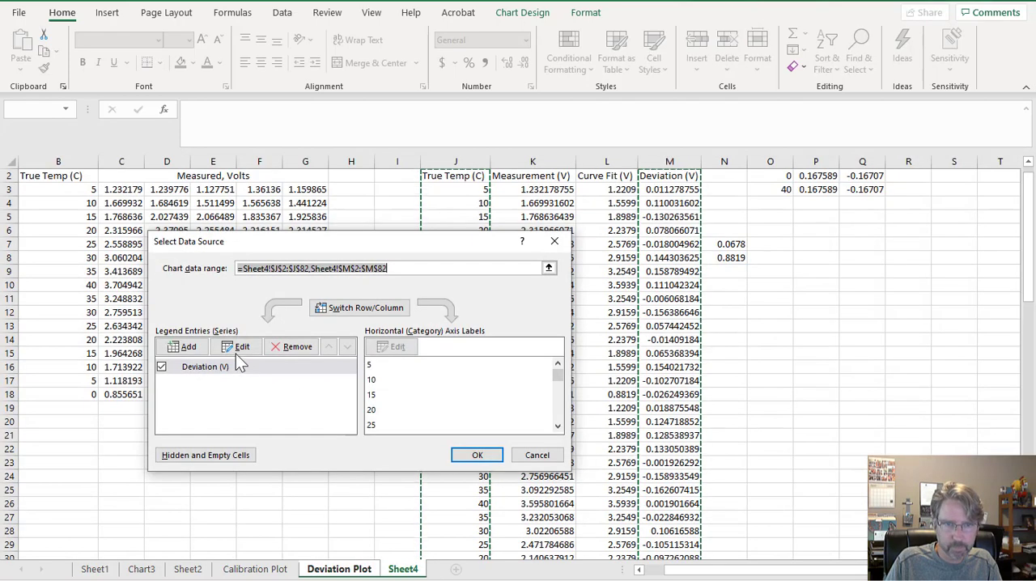
left_click(190, 350)
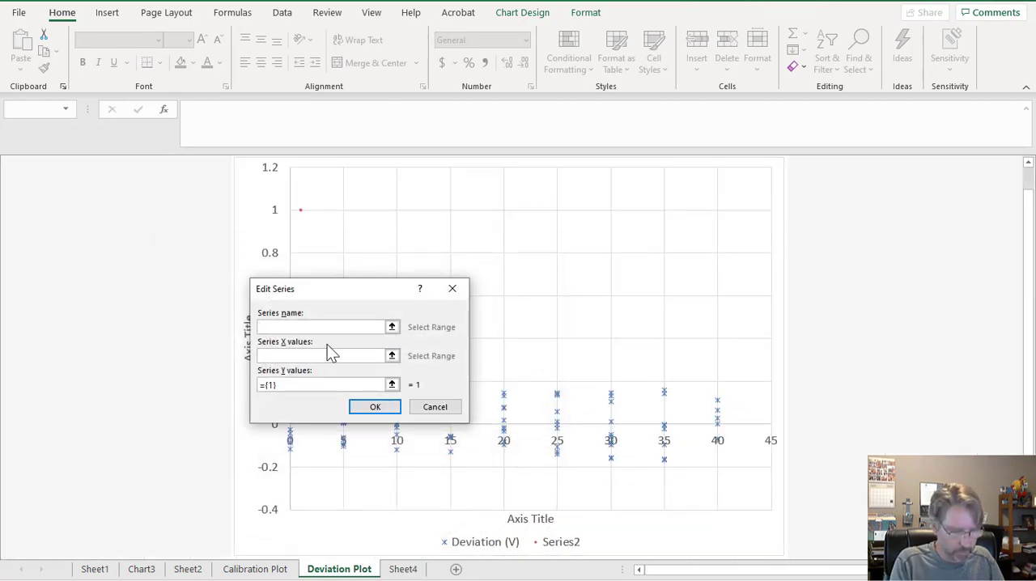
type("MAX")
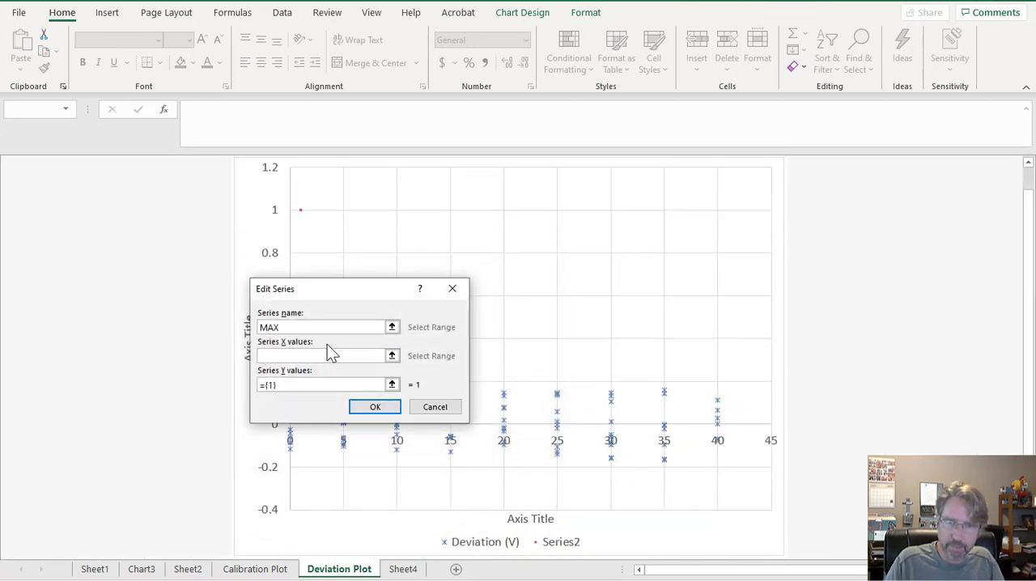
left_click(330, 356)
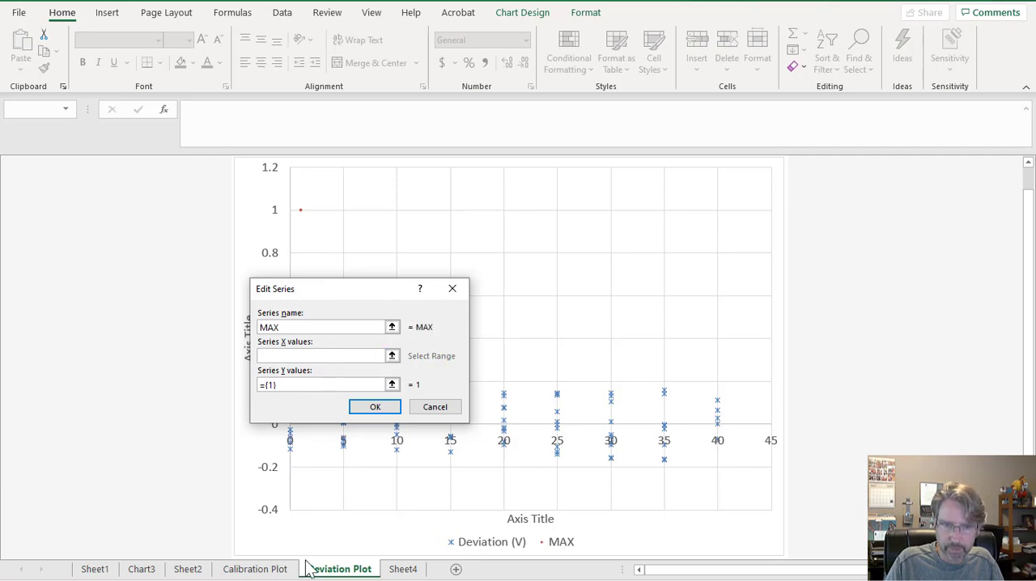
left_click(398, 571)
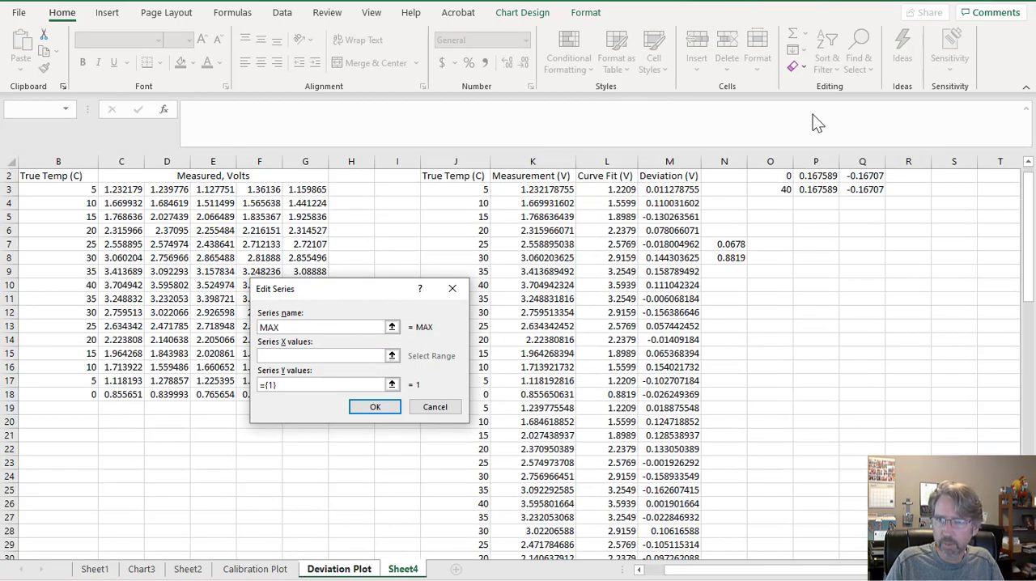
left_click_drag(780, 175, 780, 190)
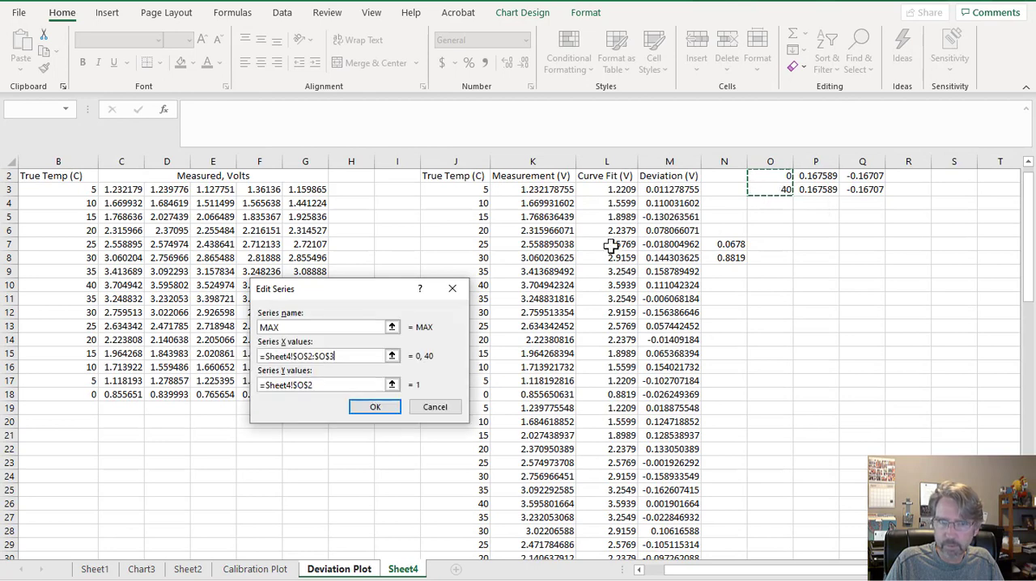
left_click_drag(340, 386, 259, 386)
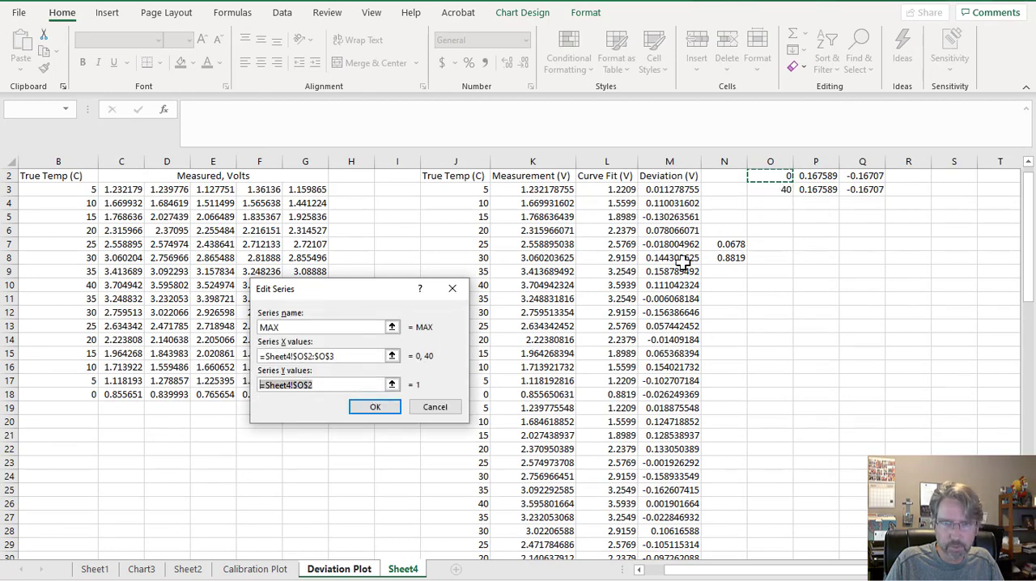
type("+")
left_click_drag(816, 180, 834, 189)
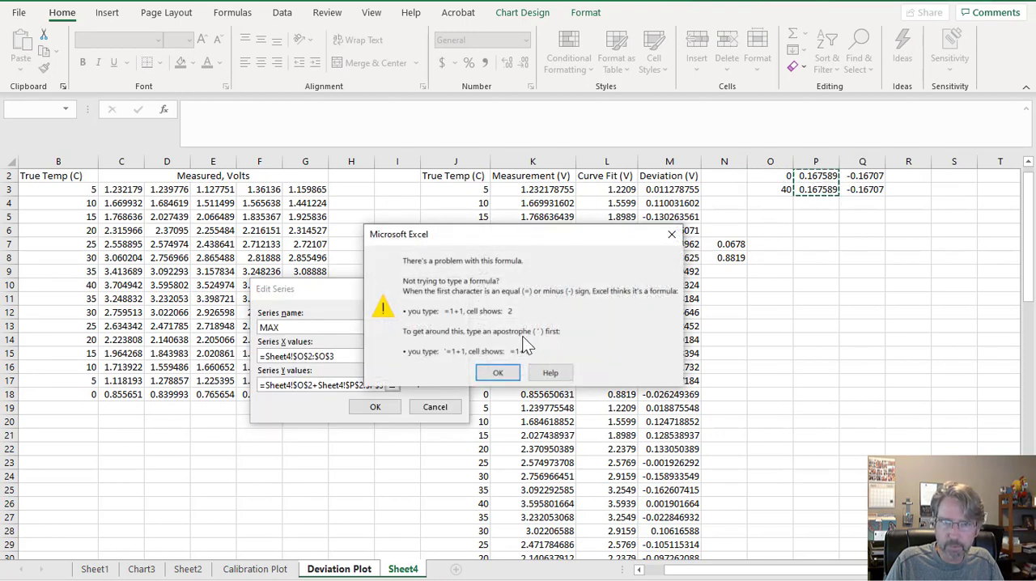
left_click(498, 373)
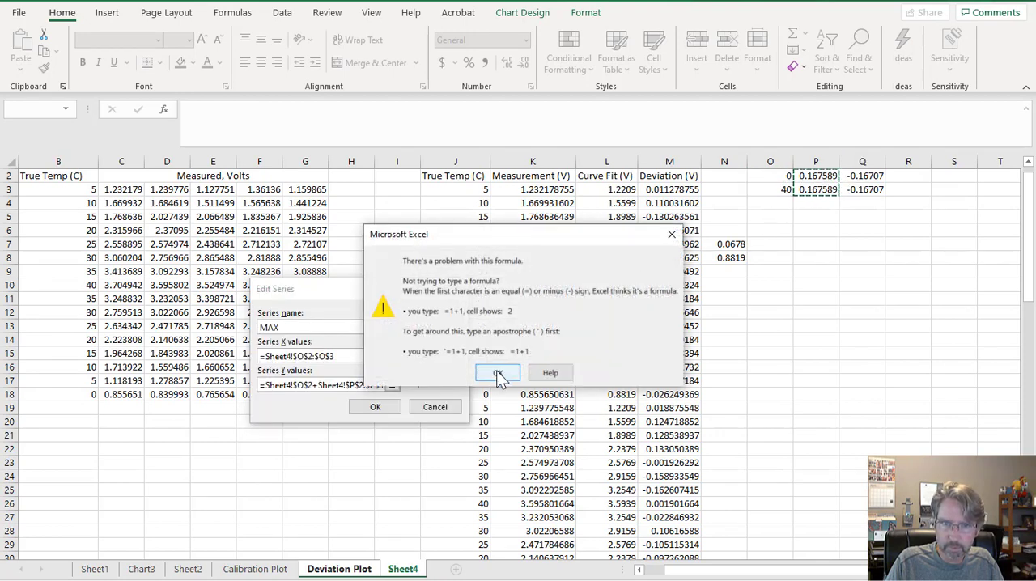
Clear the MAX series' Y values, set them to Sheet4 cells P2:P3, and accept the series.
key("Delete")
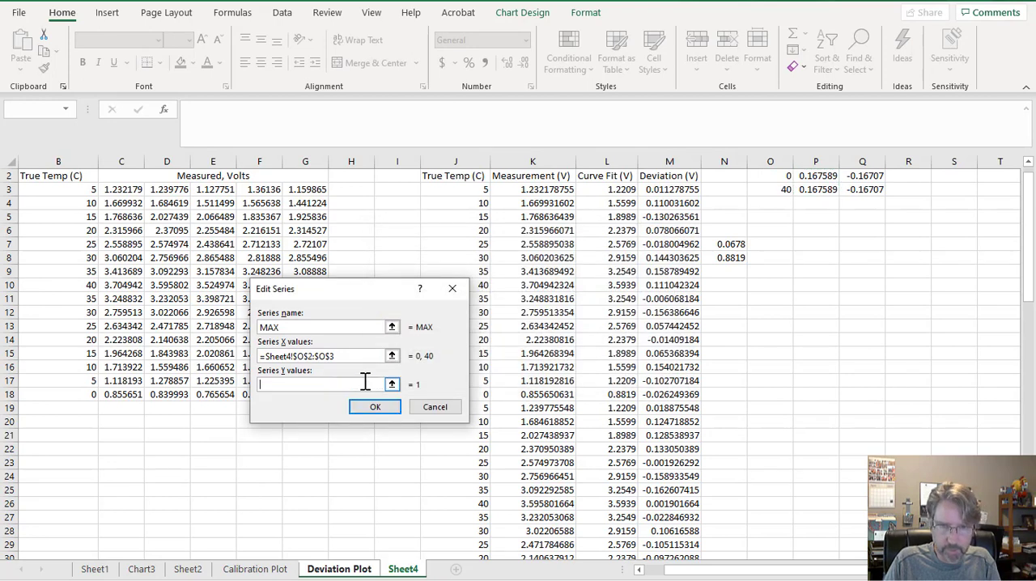
left_click_drag(812, 186, 821, 174)
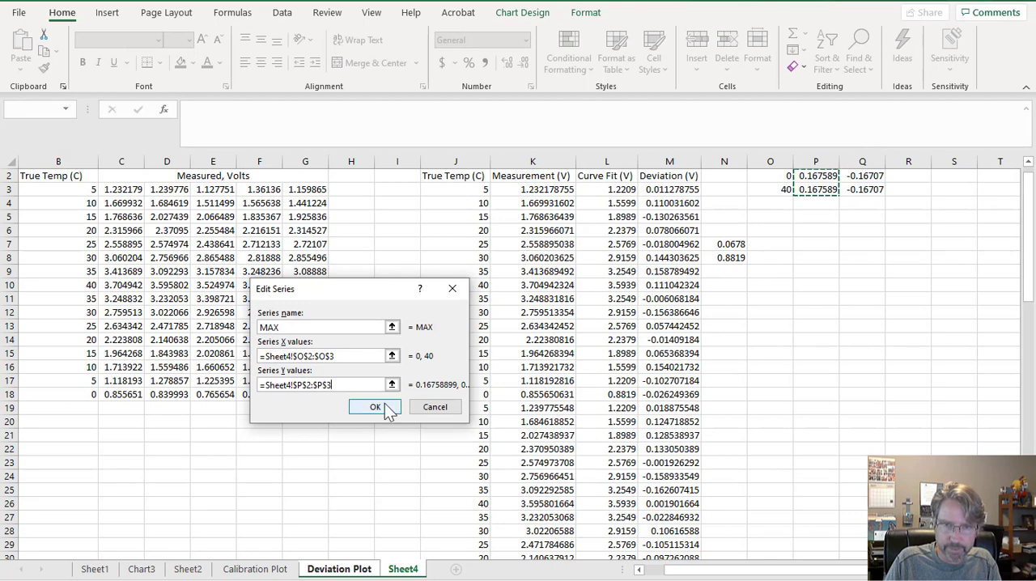
left_click(383, 404)
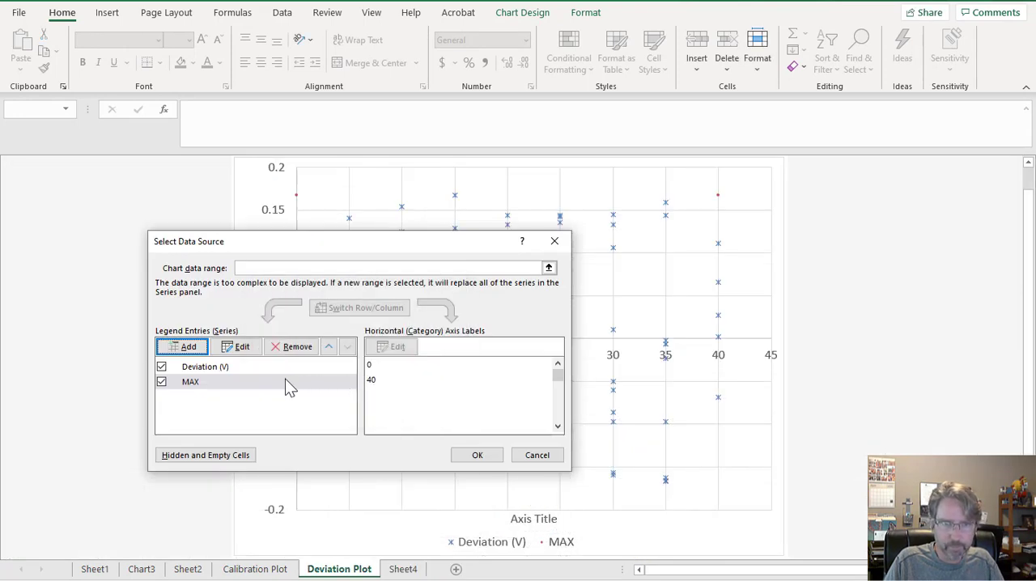
Add a data series named MIN with X values O2:O3 and Y values Q2:Q3 from Sheet4, and apply the chart's data selection.
left_click(182, 348)
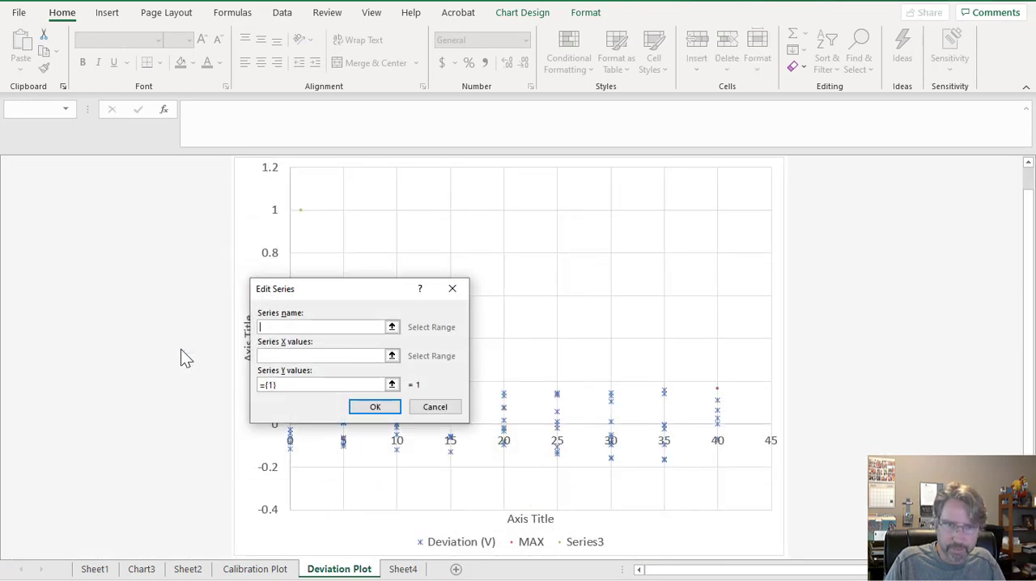
type("MIN")
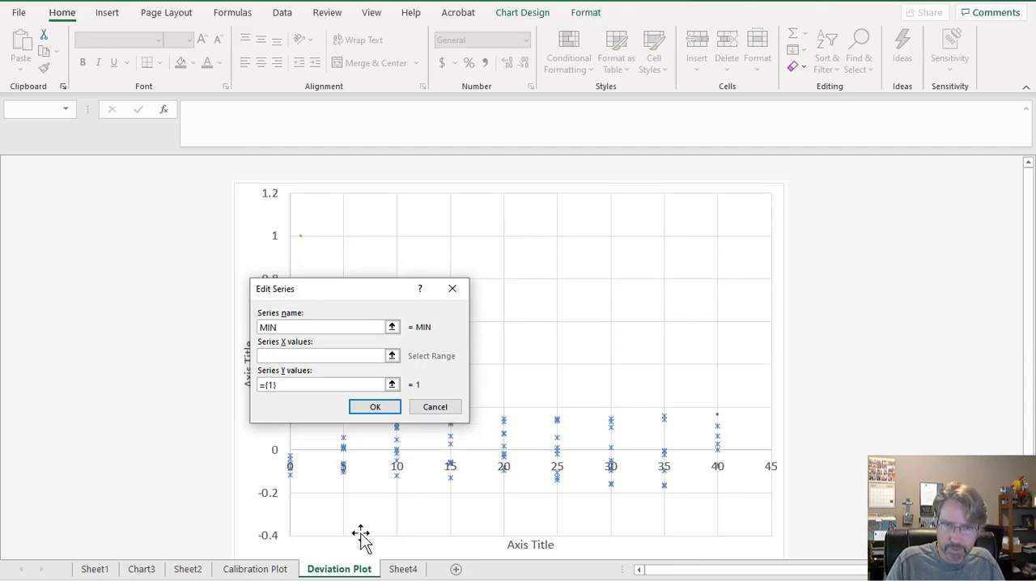
left_click(403, 570)
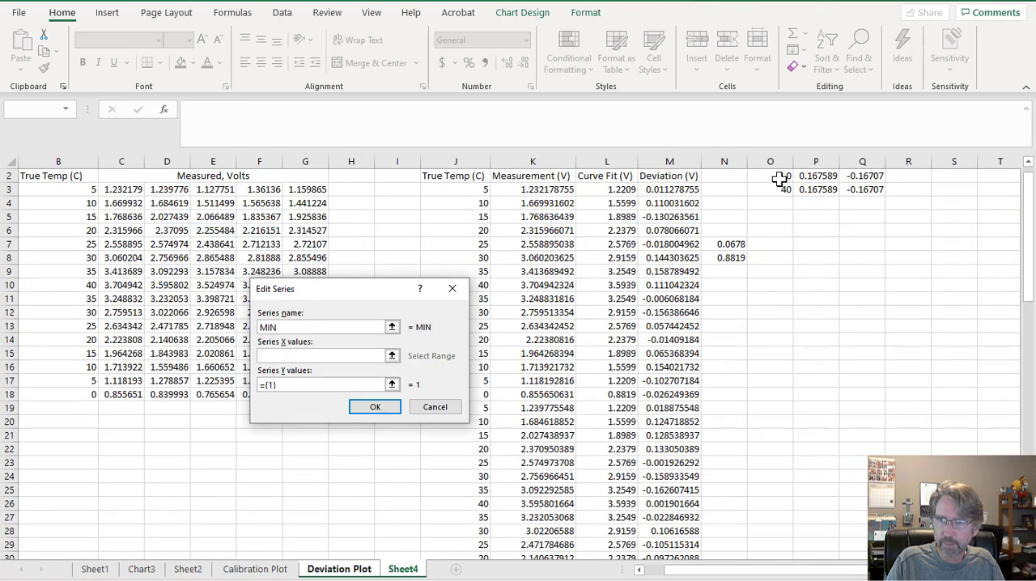
left_click_drag(779, 180, 779, 188)
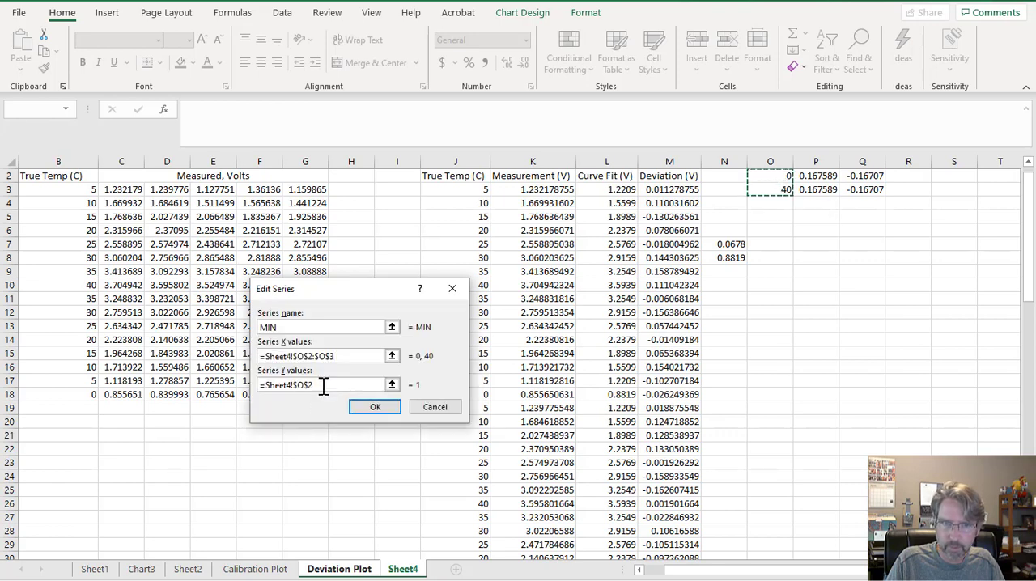
left_click_drag(324, 385, 253, 385)
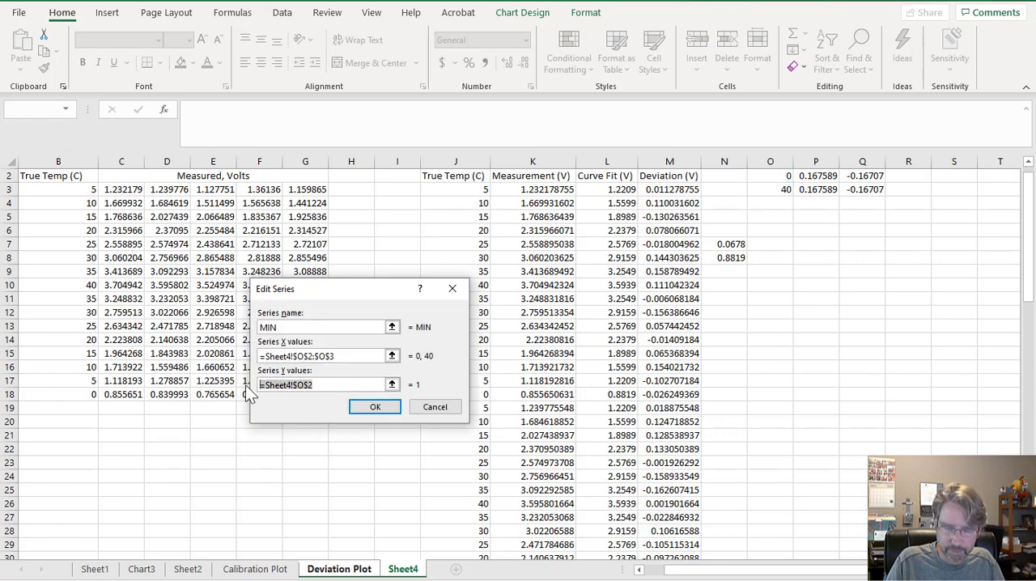
key("BackSpace")
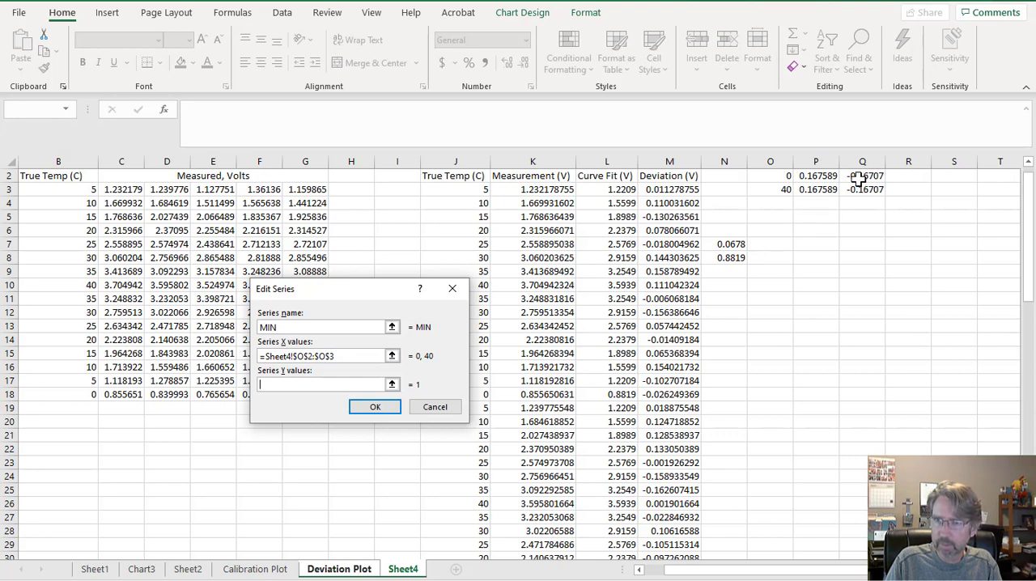
left_click_drag(860, 177, 860, 184)
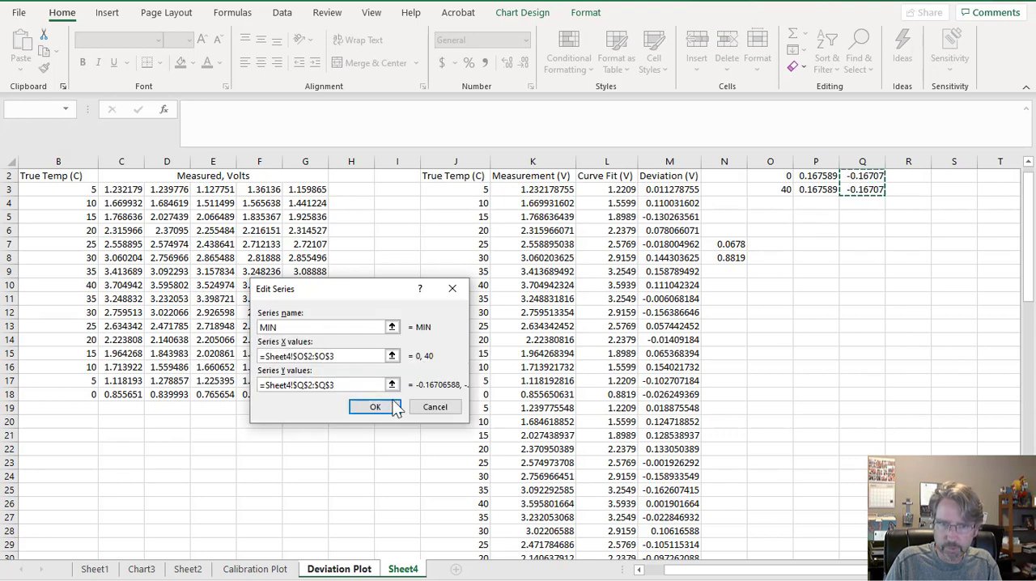
left_click(387, 406)
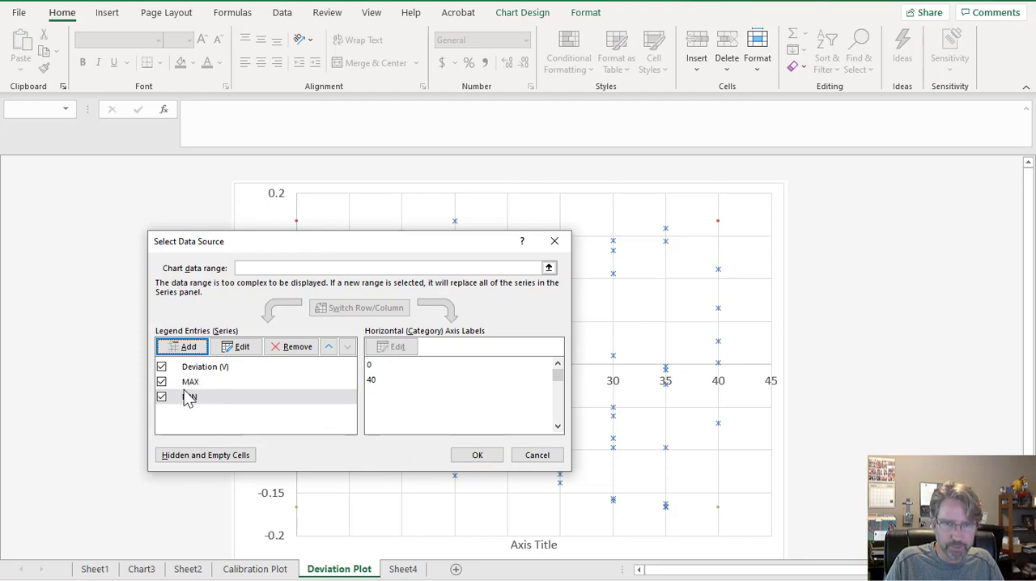
left_click(478, 457)
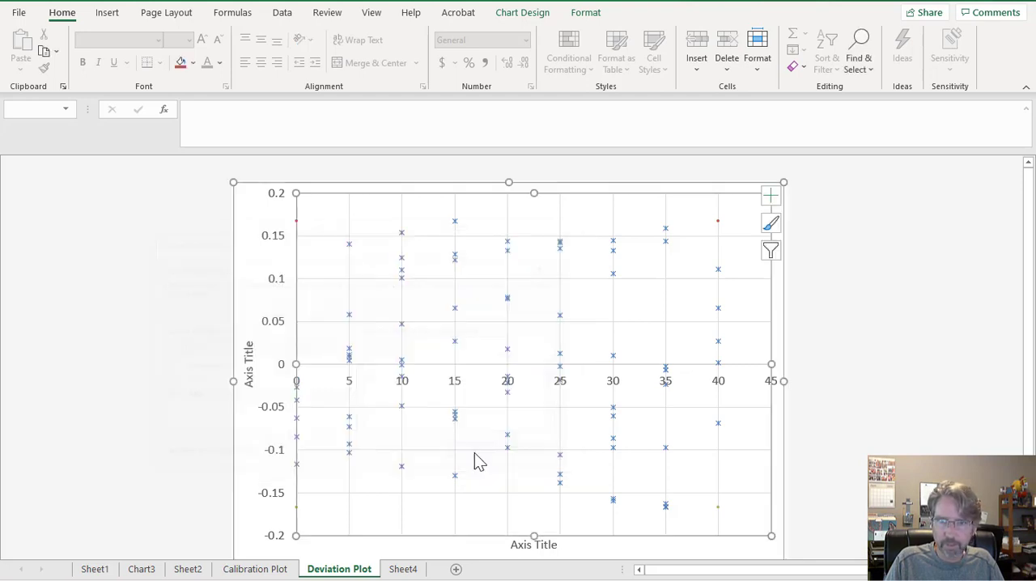
Give the MAX series in the Deviation Plot a solid line with the square-dot dash type.
left_click(718, 221)
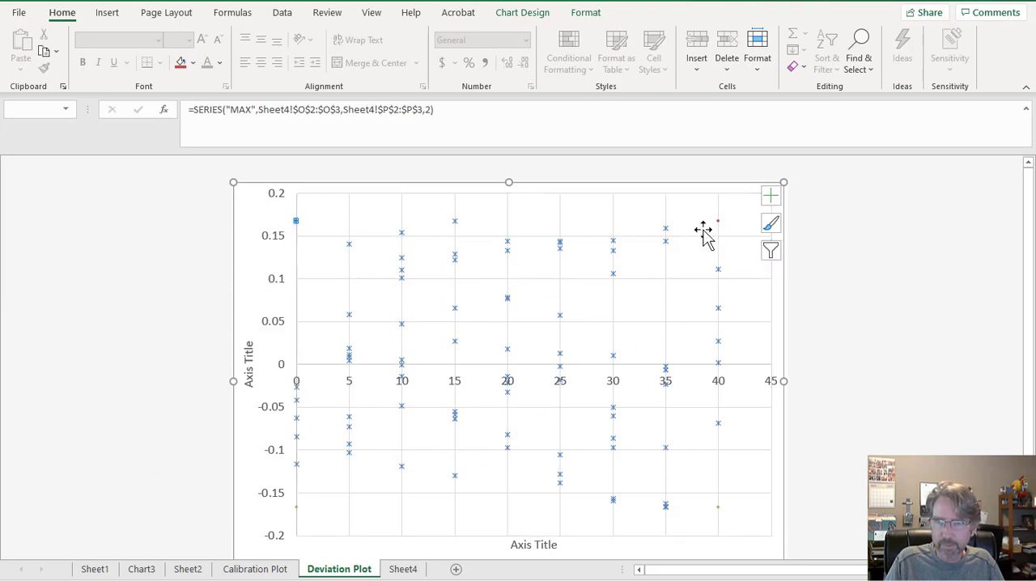
right_click(296, 222)
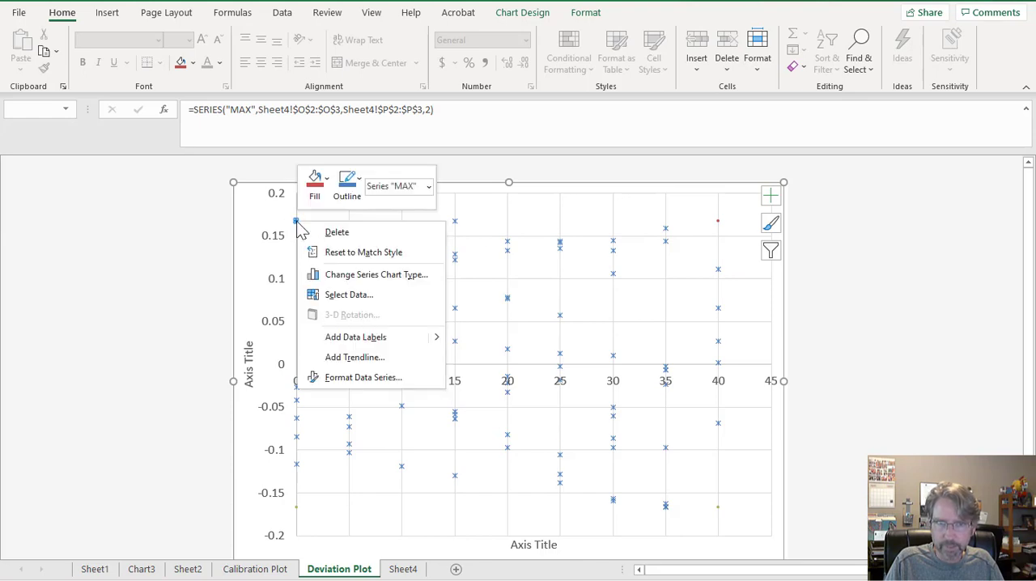
left_click(344, 379)
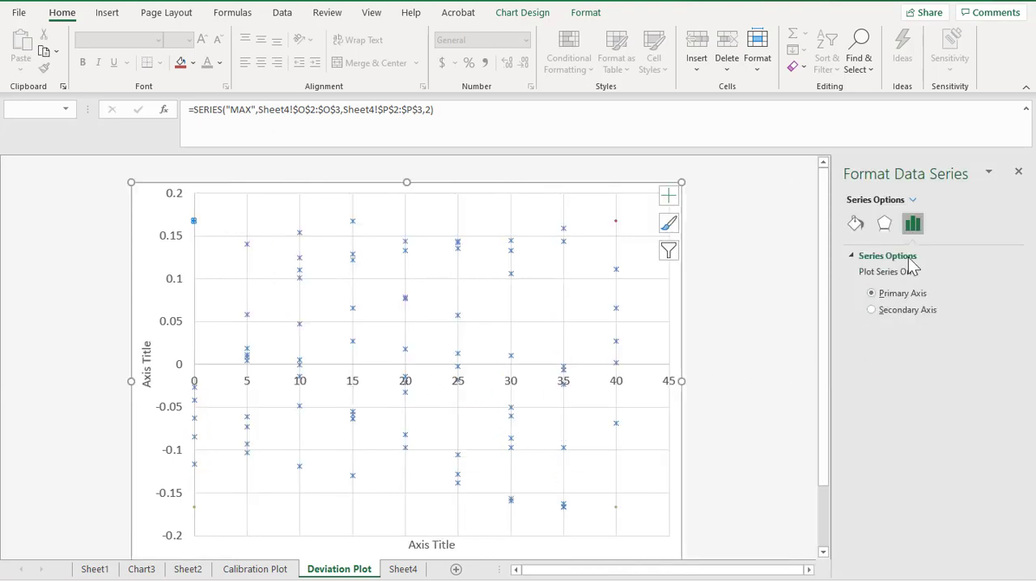
left_click(857, 226)
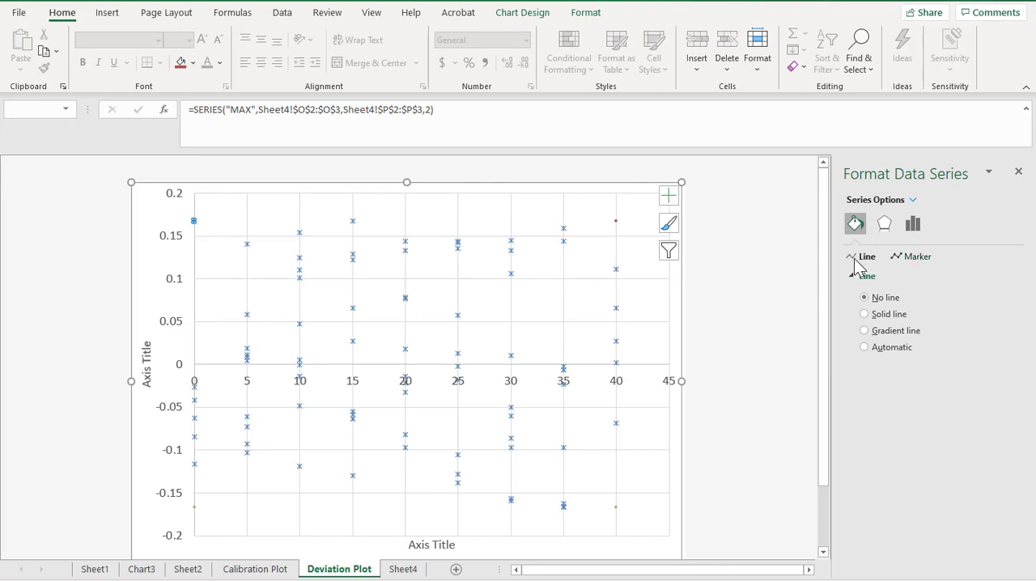
left_click(865, 316)
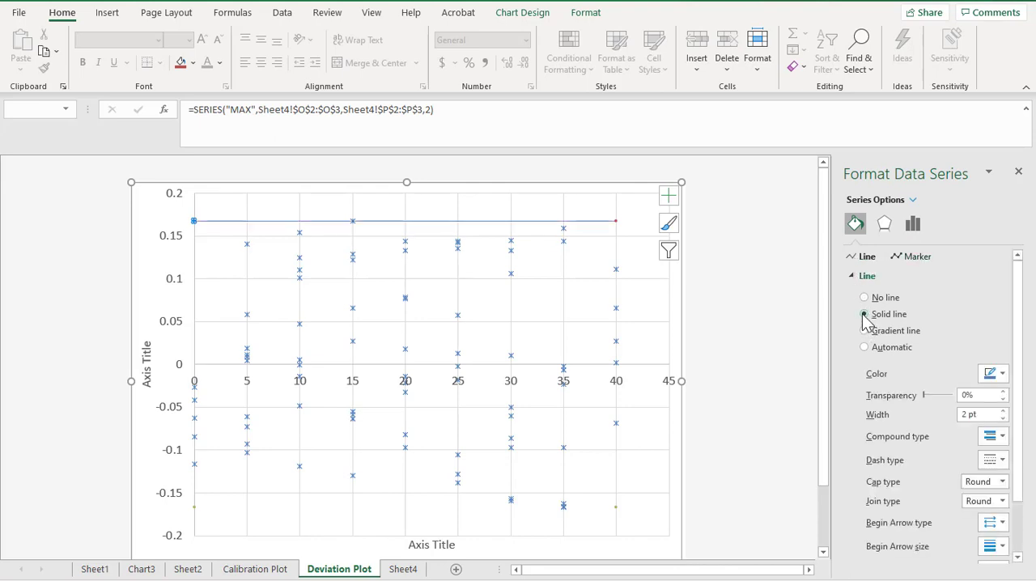
left_click(995, 460)
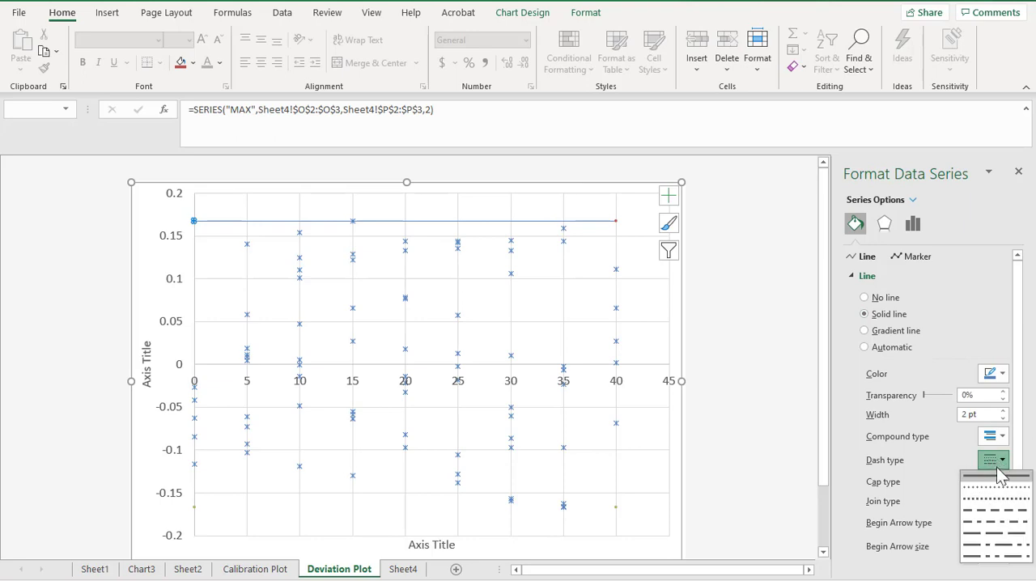
left_click(1000, 496)
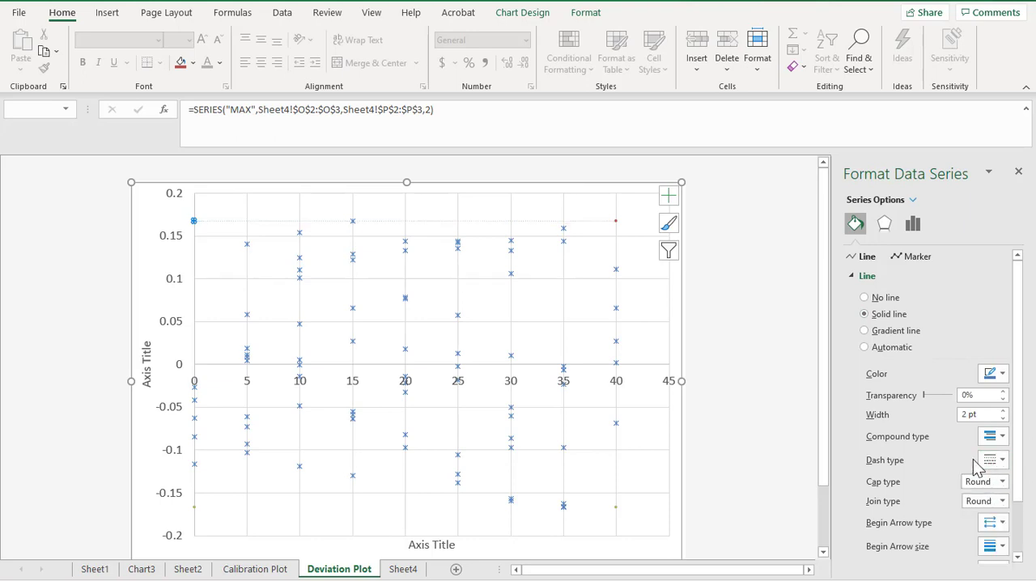
Set the MAX line's width to 3 pt and its color to standard red.
left_click(1004, 412)
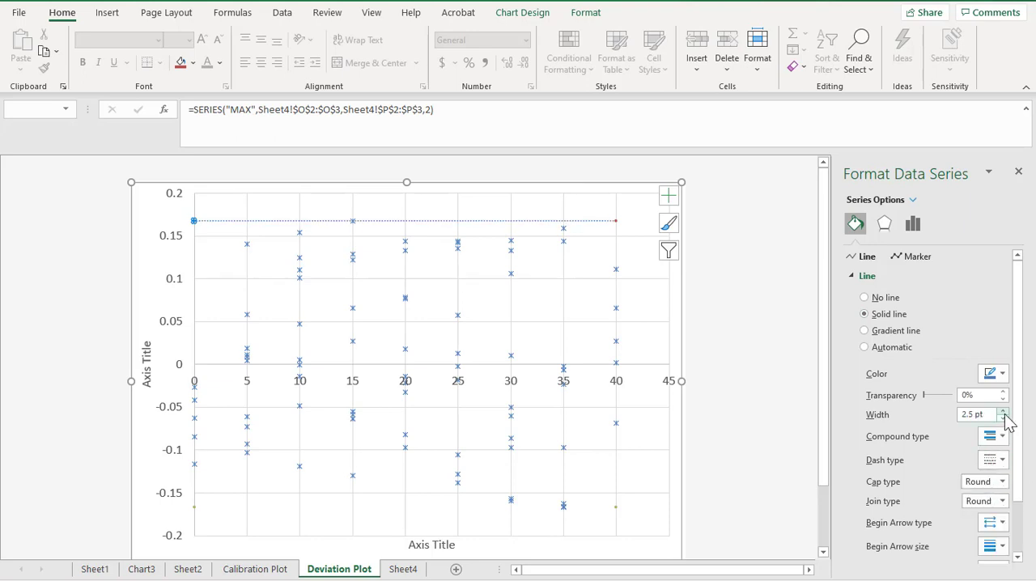
left_click(1004, 413)
left_click(1002, 373)
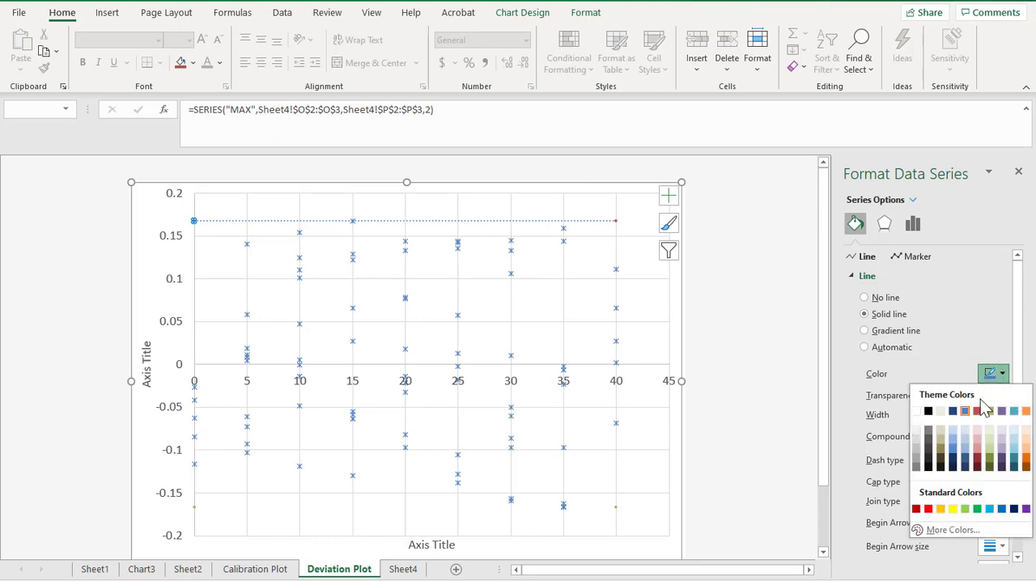
left_click(929, 509)
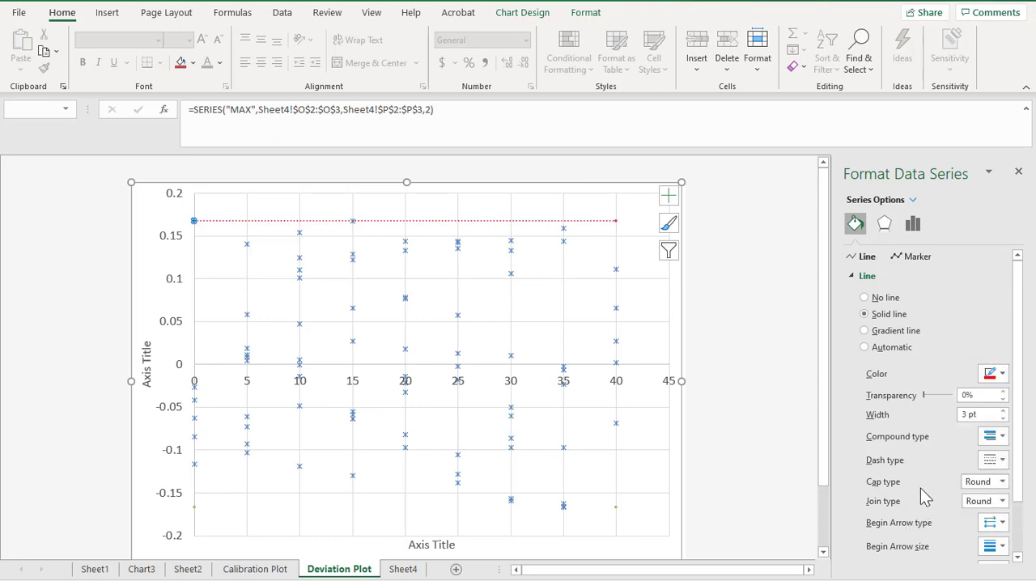
Set the MAX series' marker option to None.
left_click(906, 259)
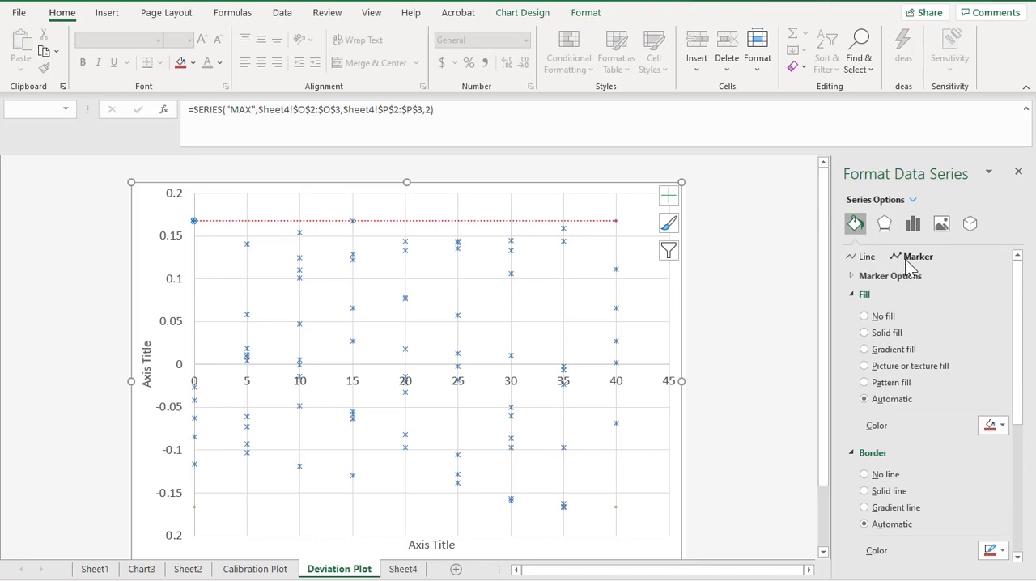
left_click(852, 277)
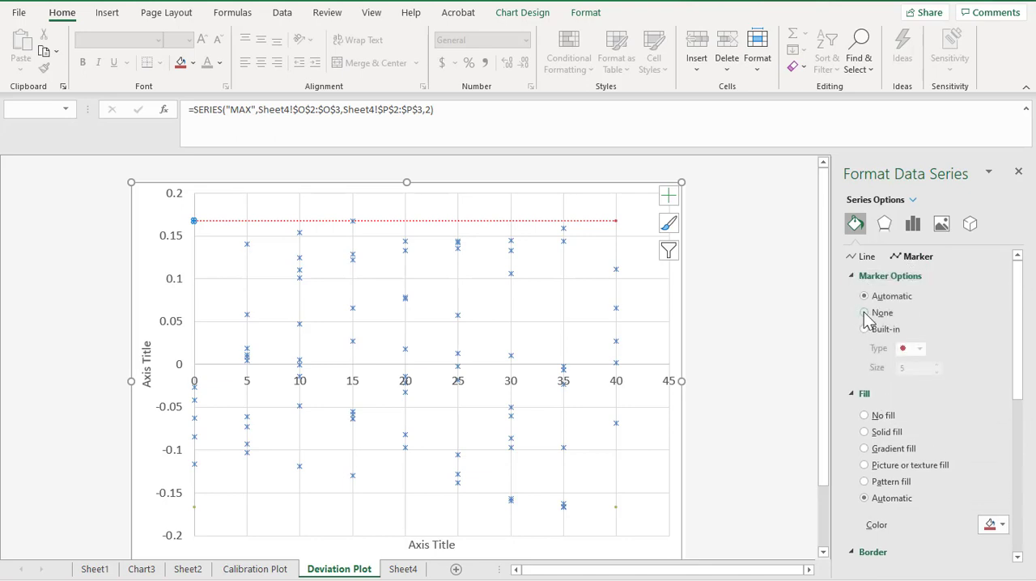
left_click(865, 313)
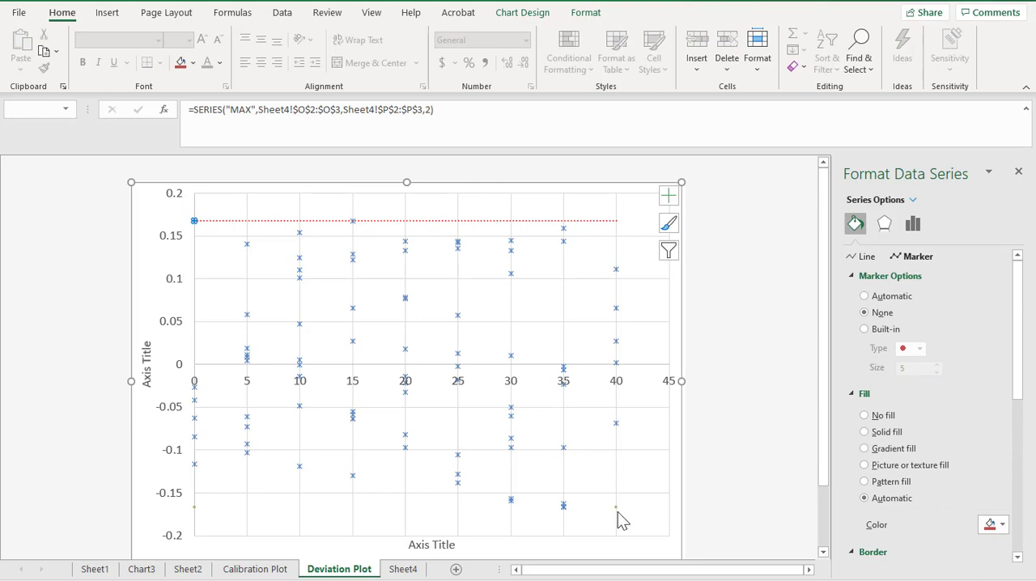
Select the MIN series and give it a solid red line with the square-dot dash type.
key("Down")
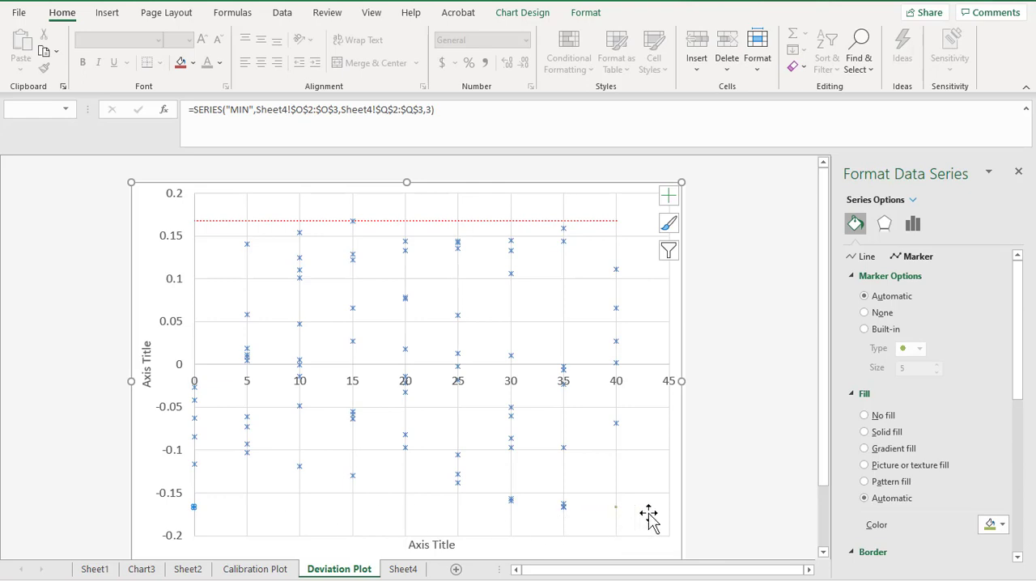
left_click(860, 258)
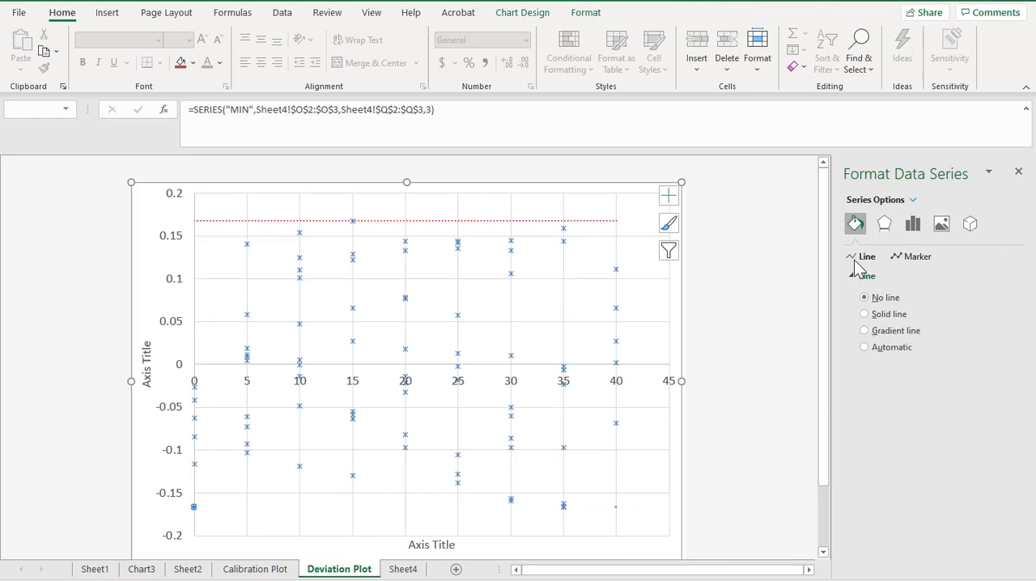
left_click(866, 314)
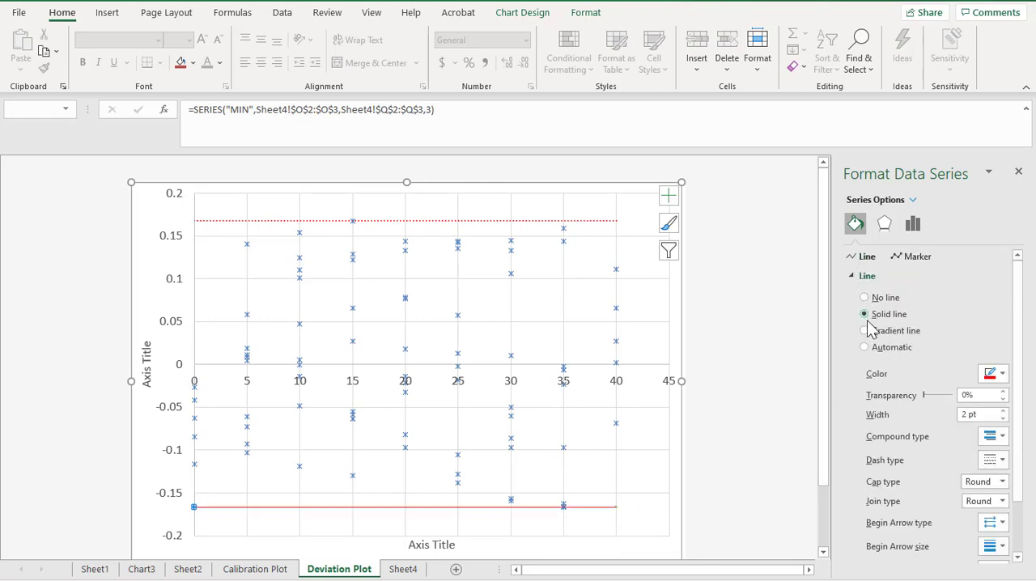
left_click(1002, 460)
left_click(1007, 495)
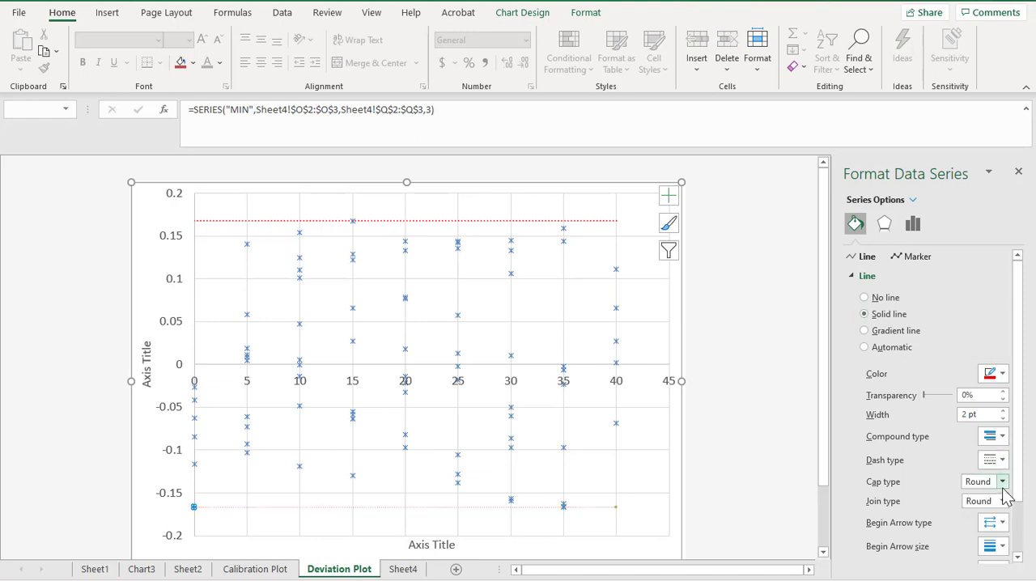
Set the MIN line's width to 4 pt.
left_click(1005, 412)
left_click(1005, 411)
left_click(1005, 412)
left_click(1005, 411)
left_click(1005, 411)
left_click(1005, 412)
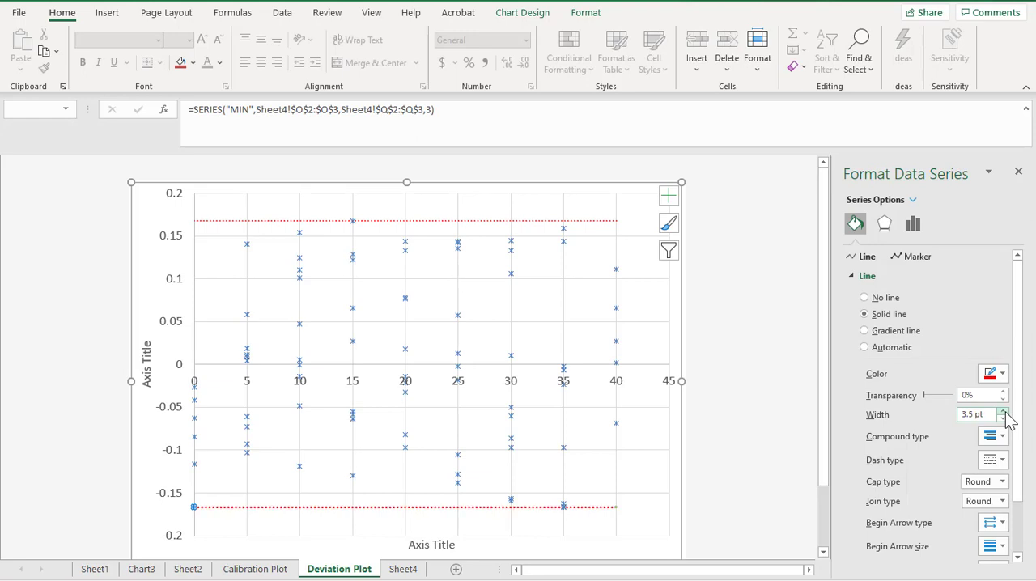
left_click(1005, 411)
left_click(1004, 411)
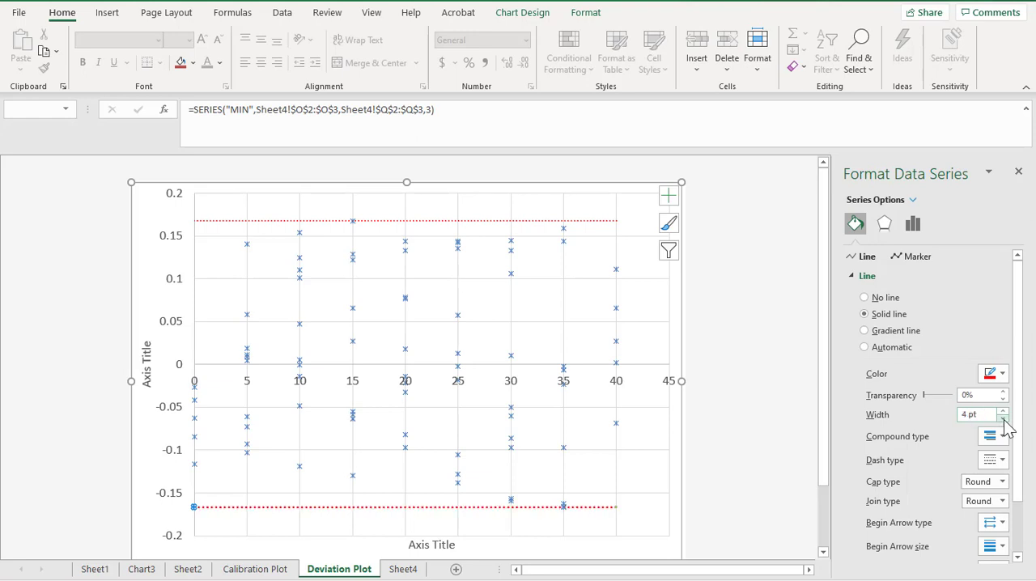
Set the MIN series' marker option to None.
left_click(898, 257)
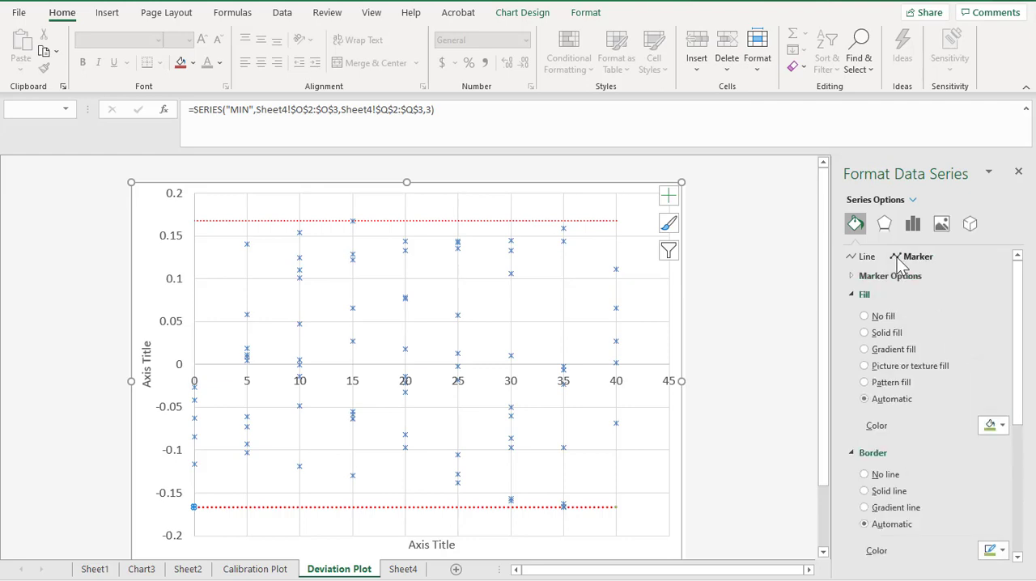
left_click(851, 276)
left_click(865, 313)
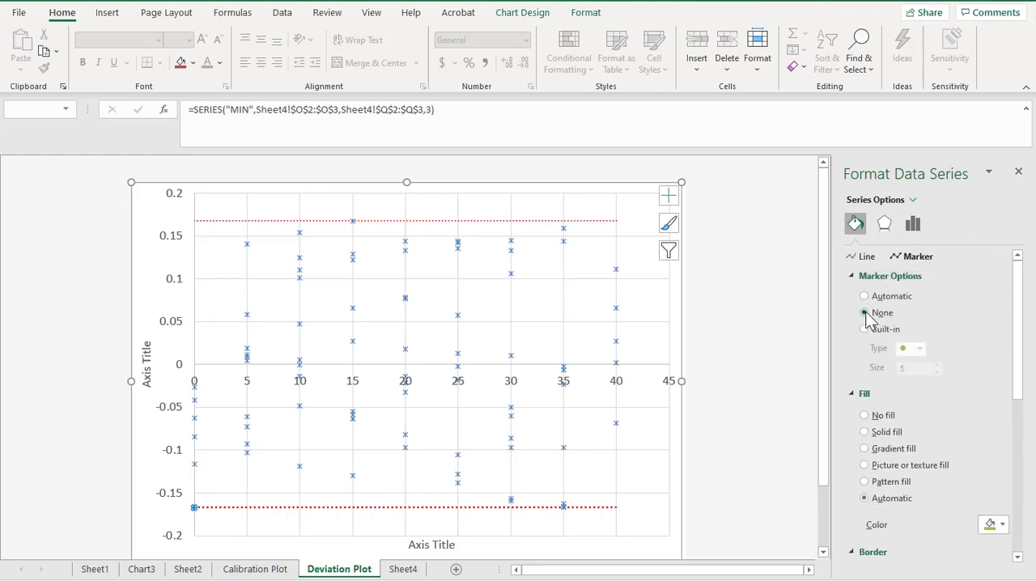
Set the MAX line's width to 4 pt to match the MIN line, and deselect the chart.
left_click(594, 222)
left_click(852, 258)
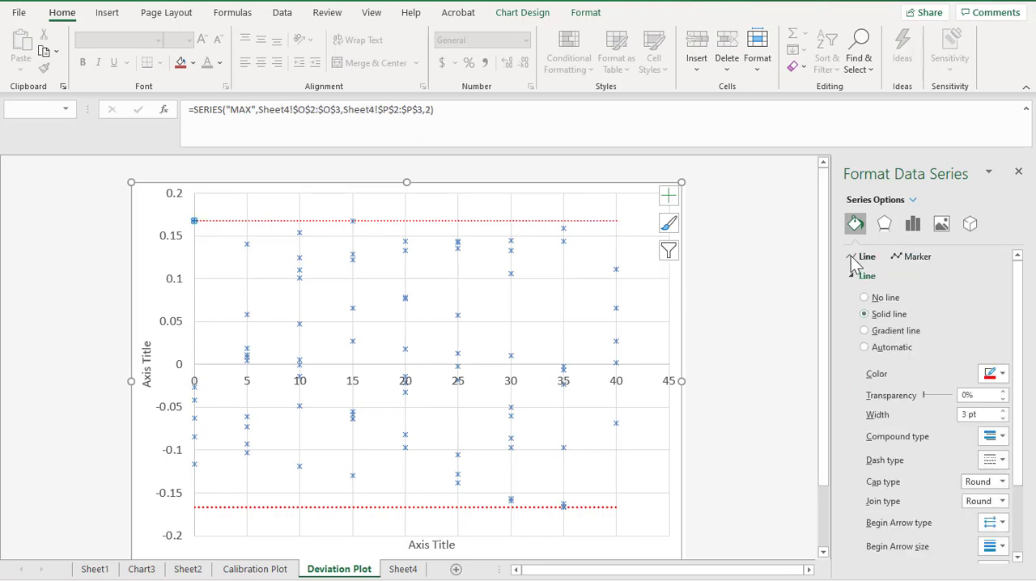
left_click(1002, 410)
left_click(1002, 410)
left_click(1003, 410)
left_click(1002, 409)
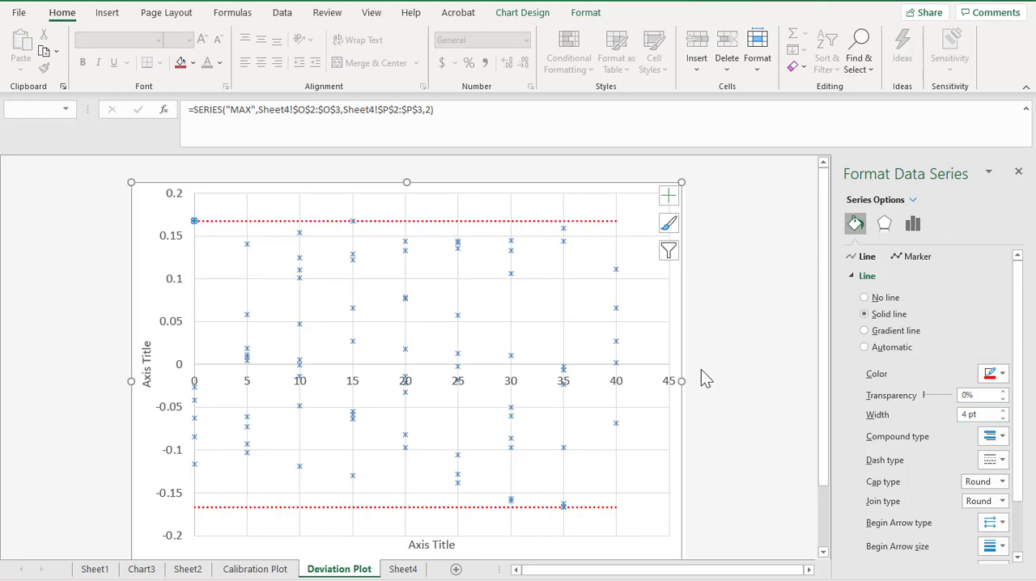
left_click(732, 424)
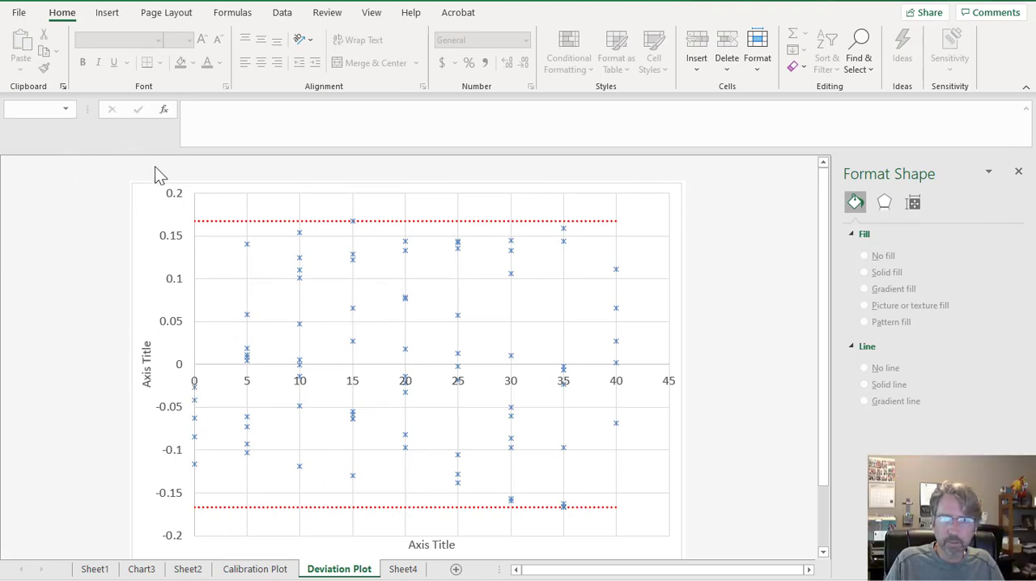
Apply the first quick layout to the Deviation Plot chart to add a chart title and legend.
left_click(176, 208)
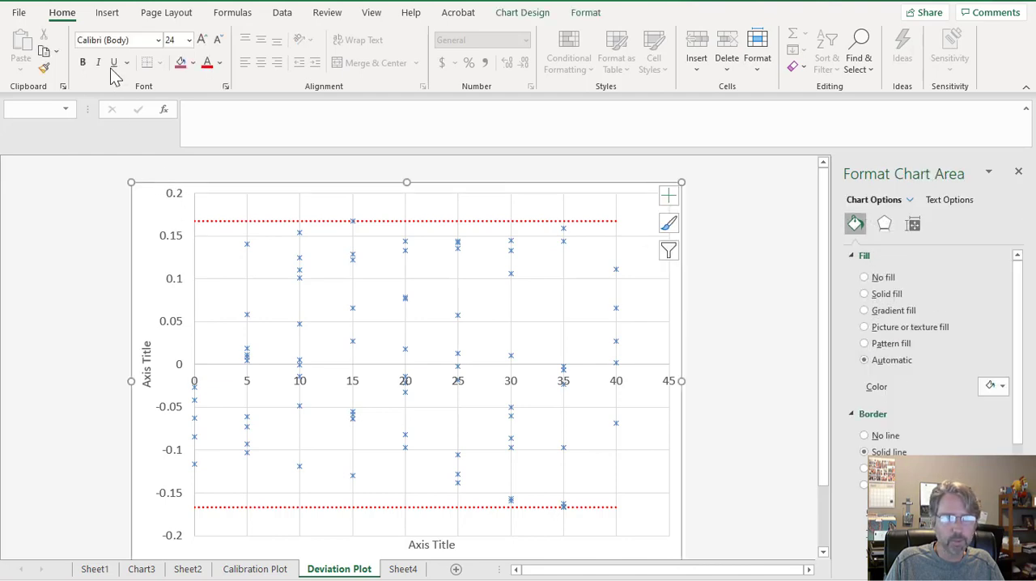
left_click(522, 12)
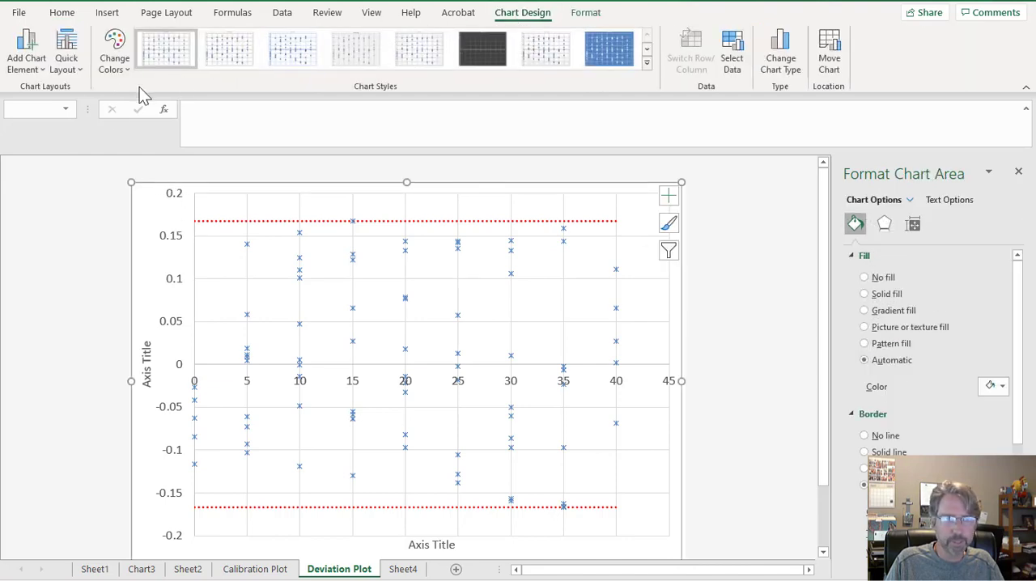
left_click(81, 69)
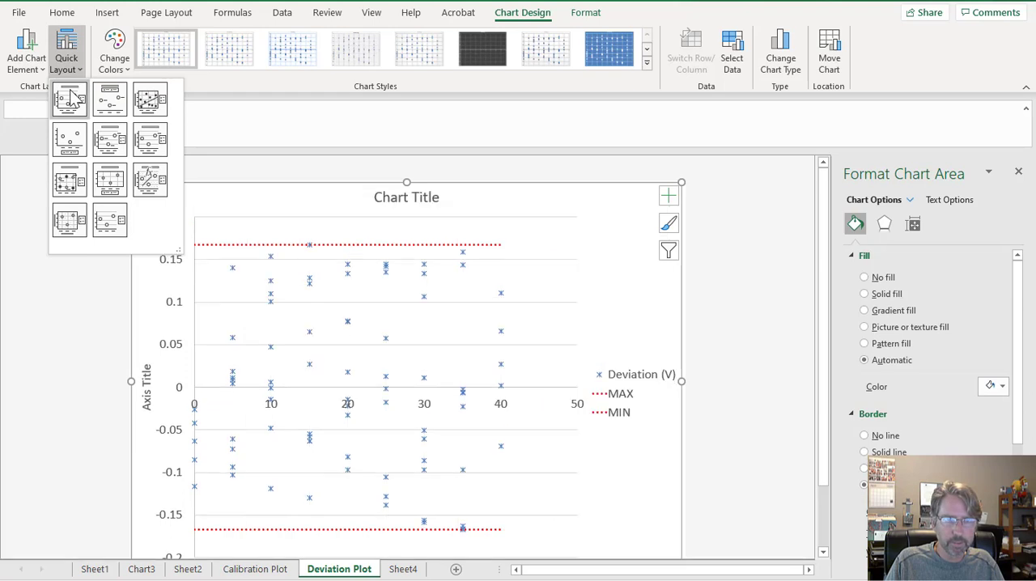
left_click(70, 97)
Replace the placeholder chart title with "Deviation Plot".
left_click(382, 197)
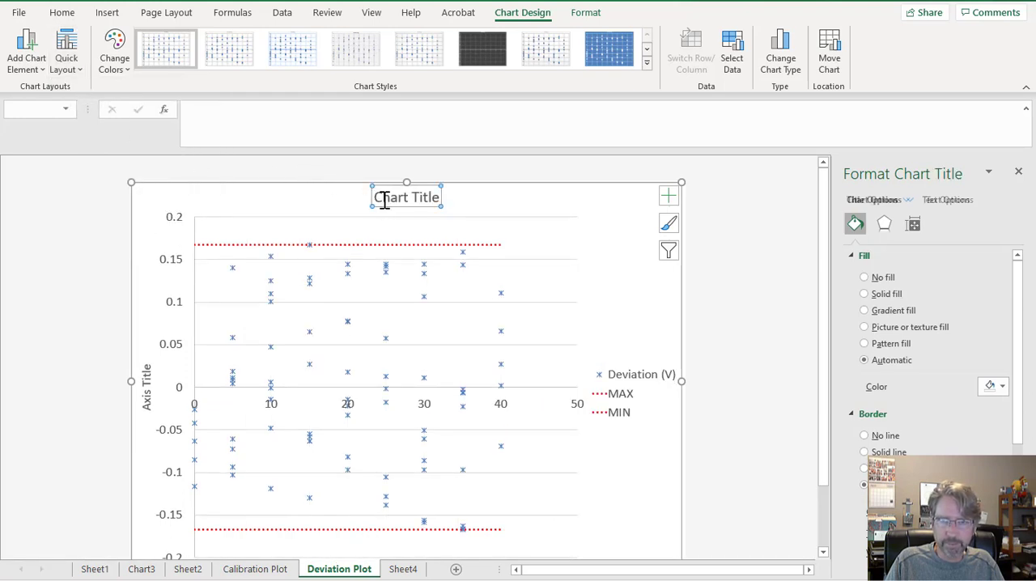
double_click(385, 199)
left_click_drag(375, 197, 429, 196)
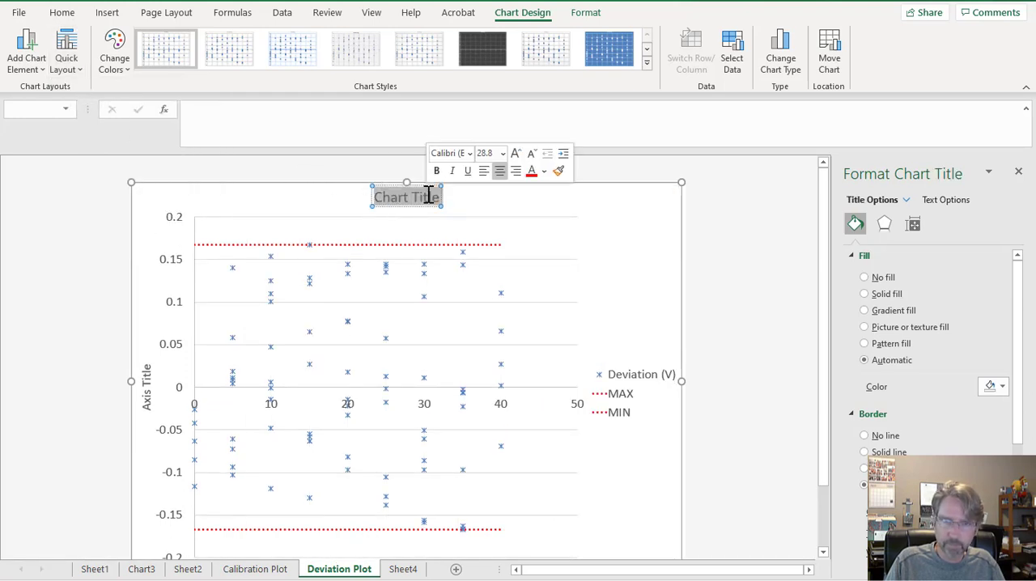
type("De")
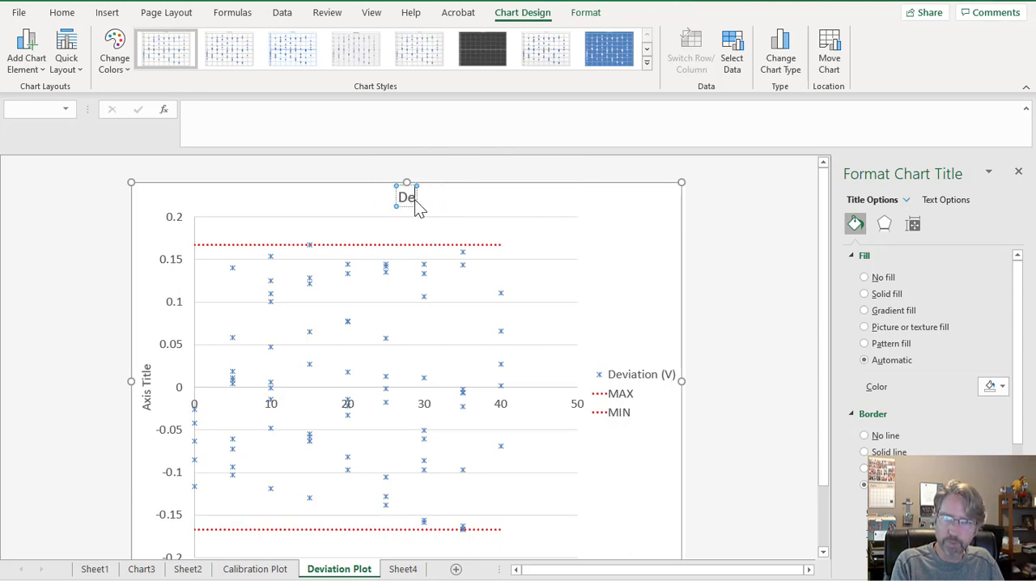
type("viation")
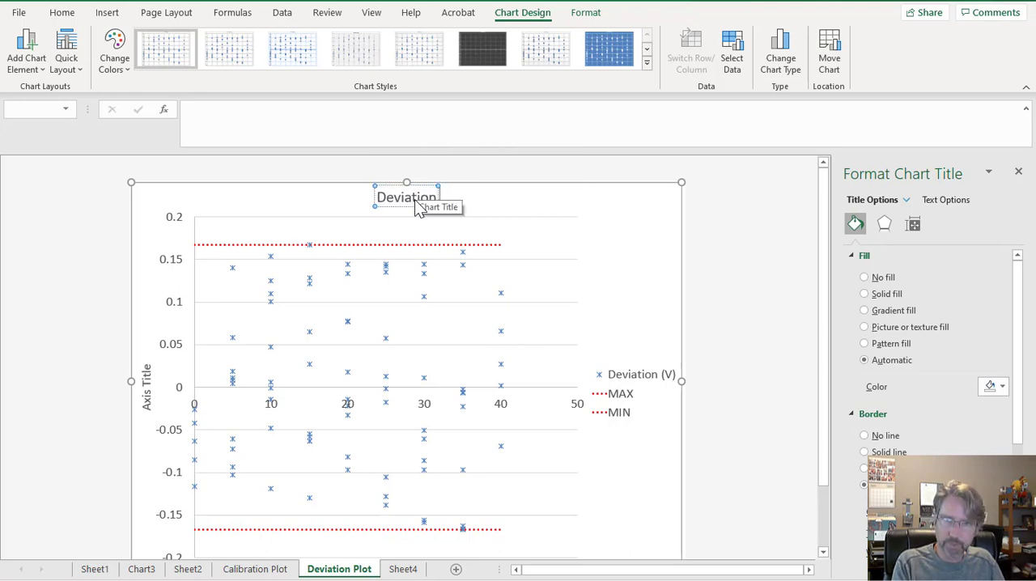
type(" C")
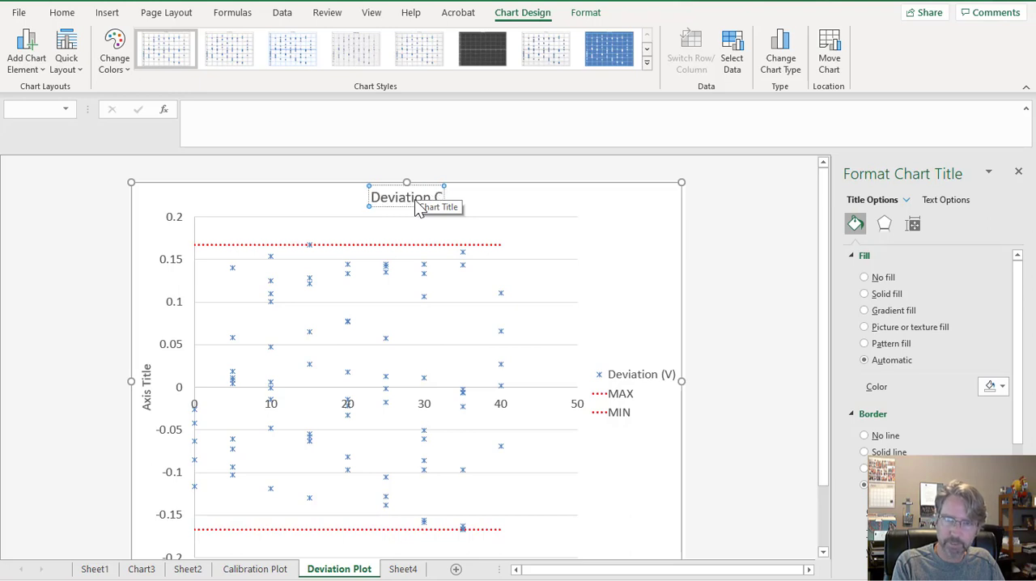
type("h")
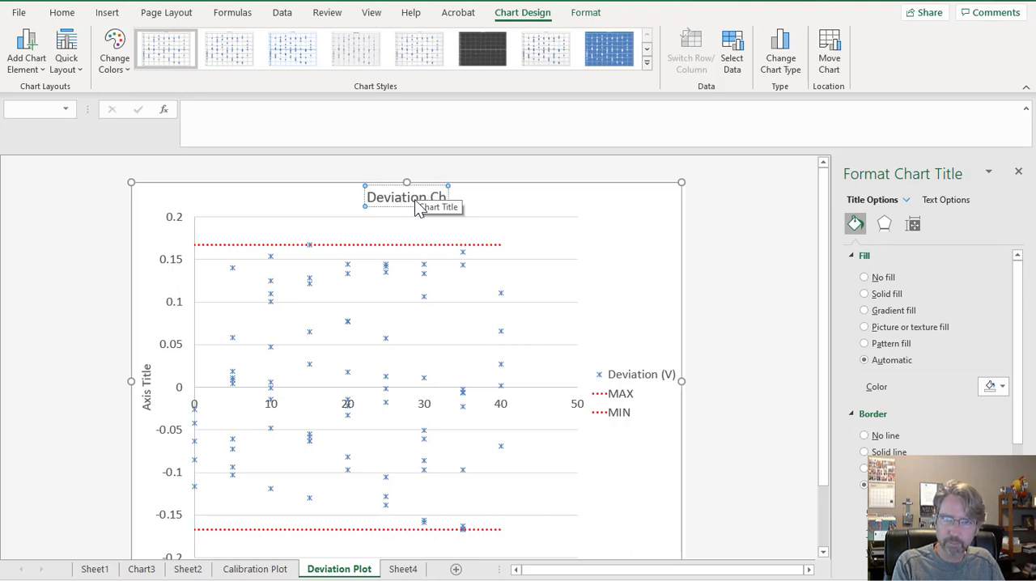
key("BackSpace")
key("BackSpace")
type("Plot")
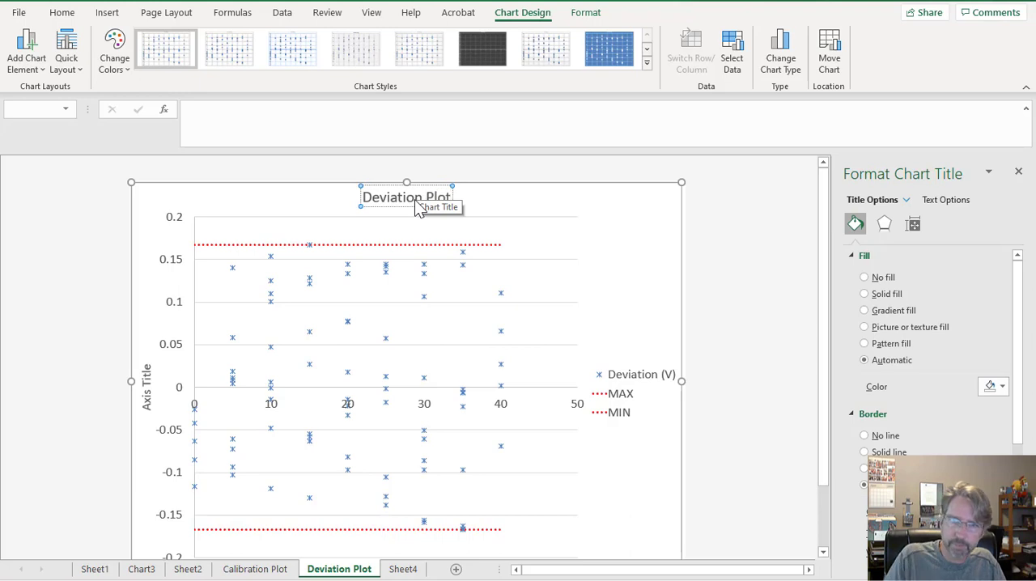
Replace the vertical axis title placeholder of the Deviation Plot chart with "Deviation (V)".
left_click(145, 395)
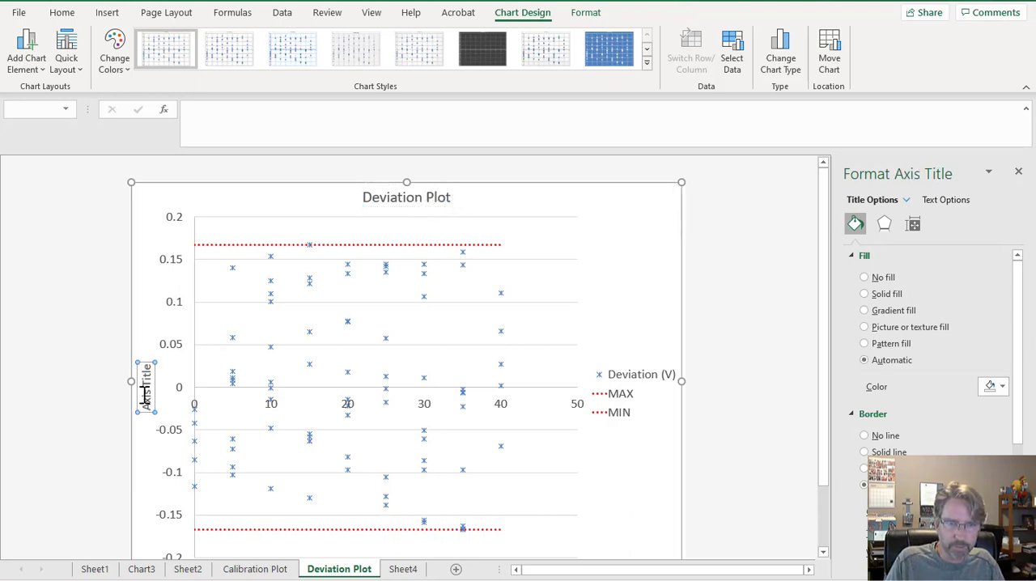
double_click(144, 397)
key("Delete")
key("Delete")
key("Delete")
key("Delete")
key("Delete")
key("Delete")
key("Delete")
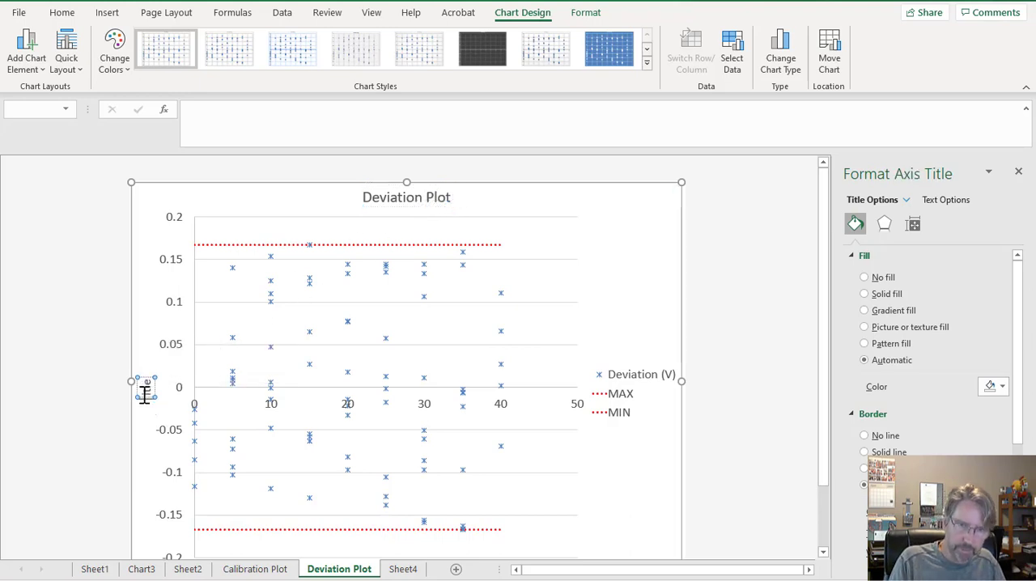
type("Deviati")
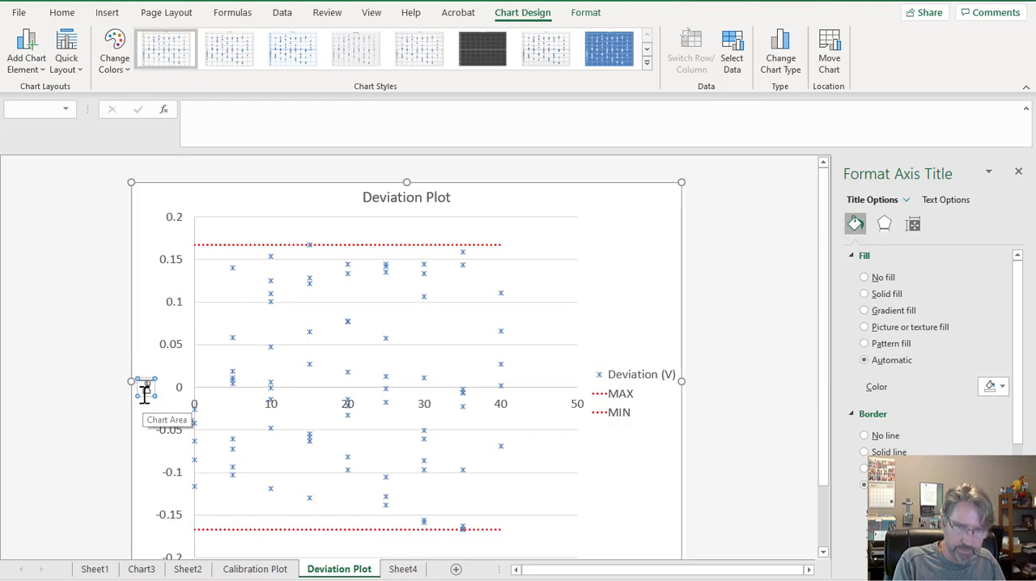
type("n (V)")
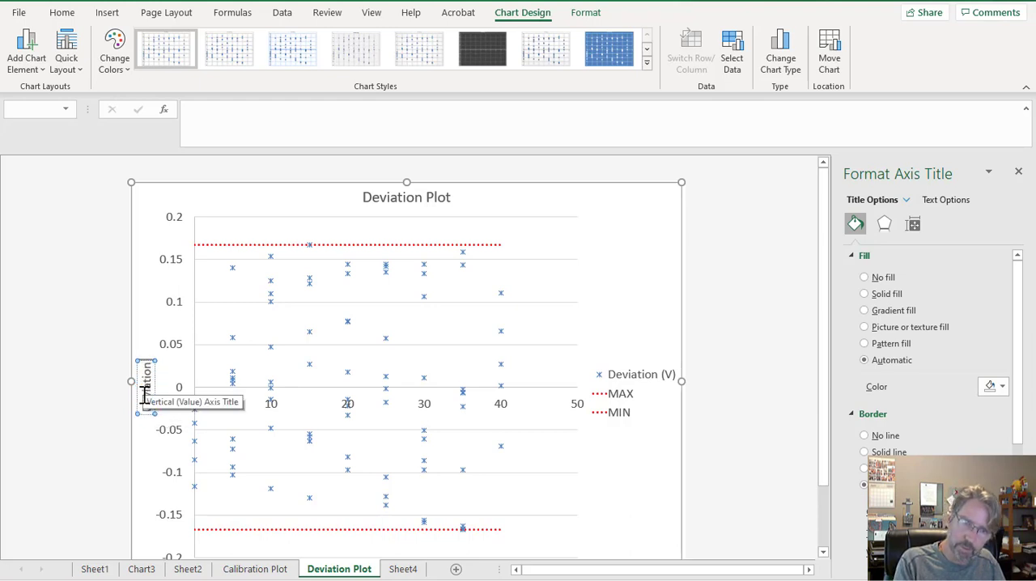
left_click(651, 463)
Replace the horizontal axis title placeholder with "True Temperature (C)" and deselect the title.
scroll(472, 506, "down", 2)
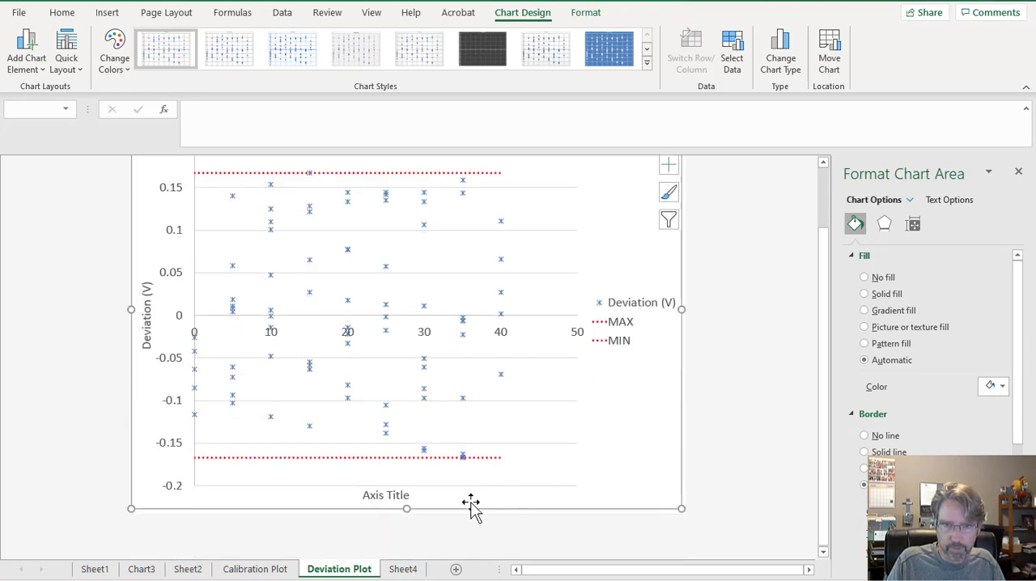
left_click(394, 497)
left_click_drag(378, 499, 369, 498)
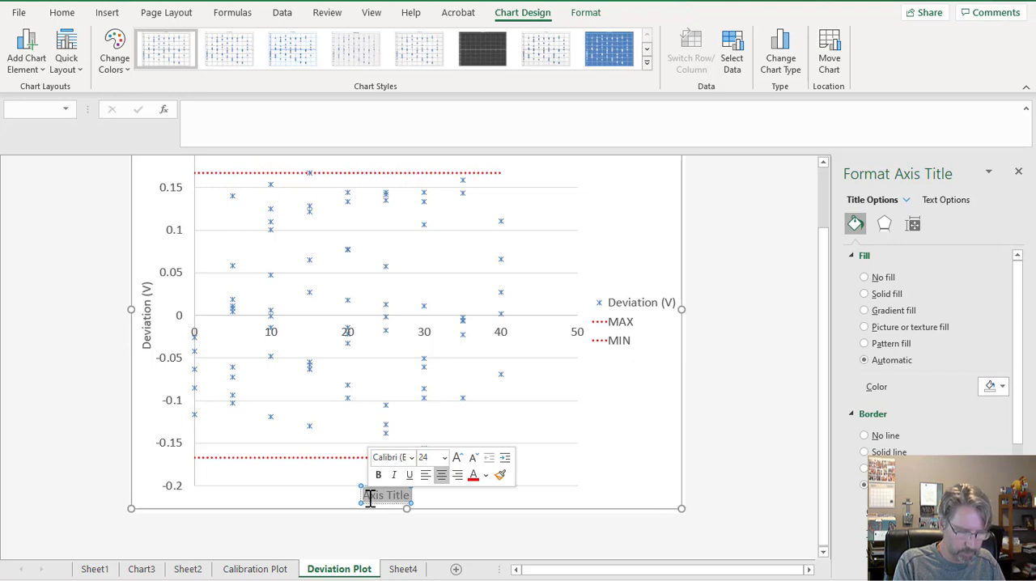
type("True Tem")
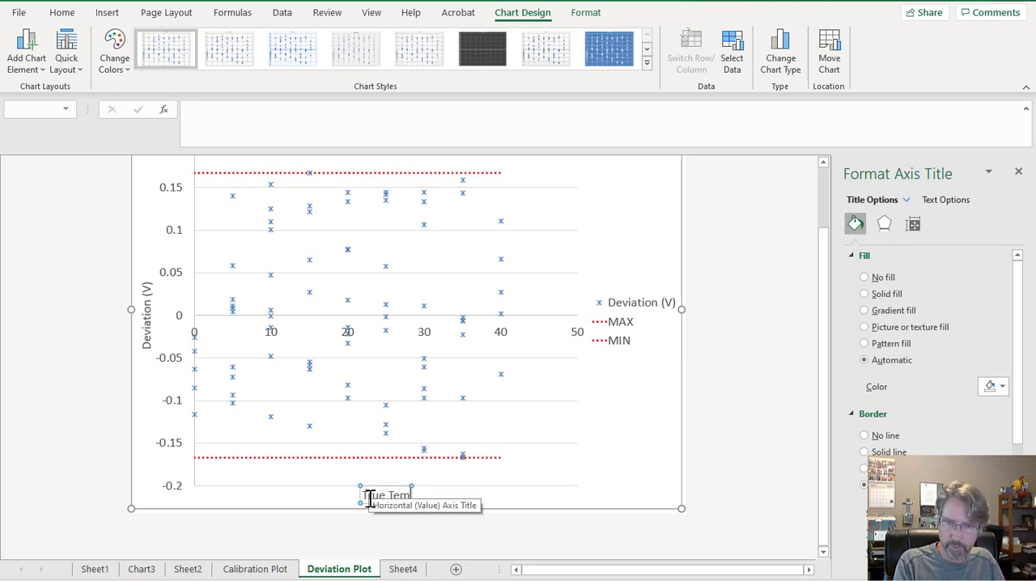
type("perature")
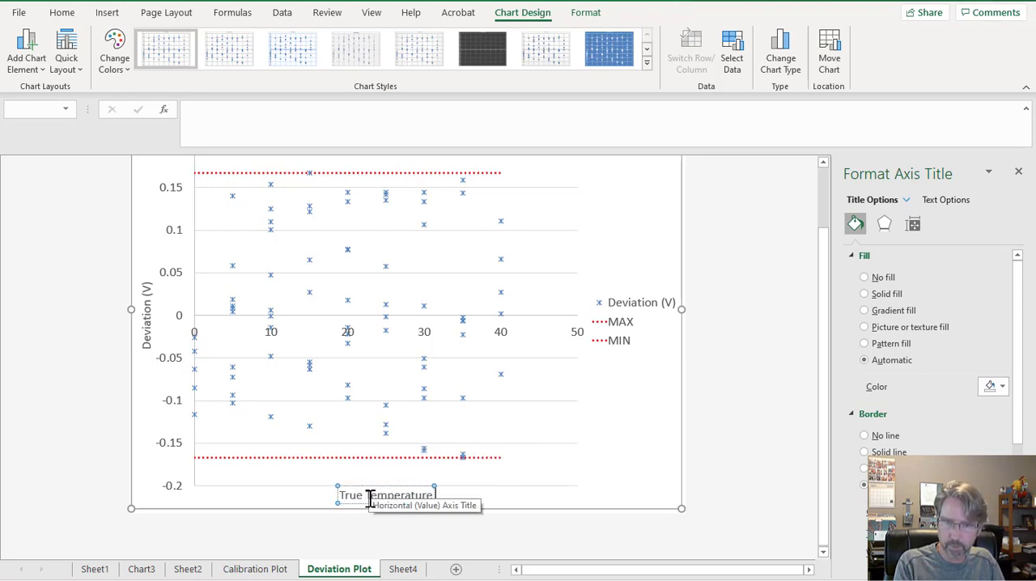
type(" (C)")
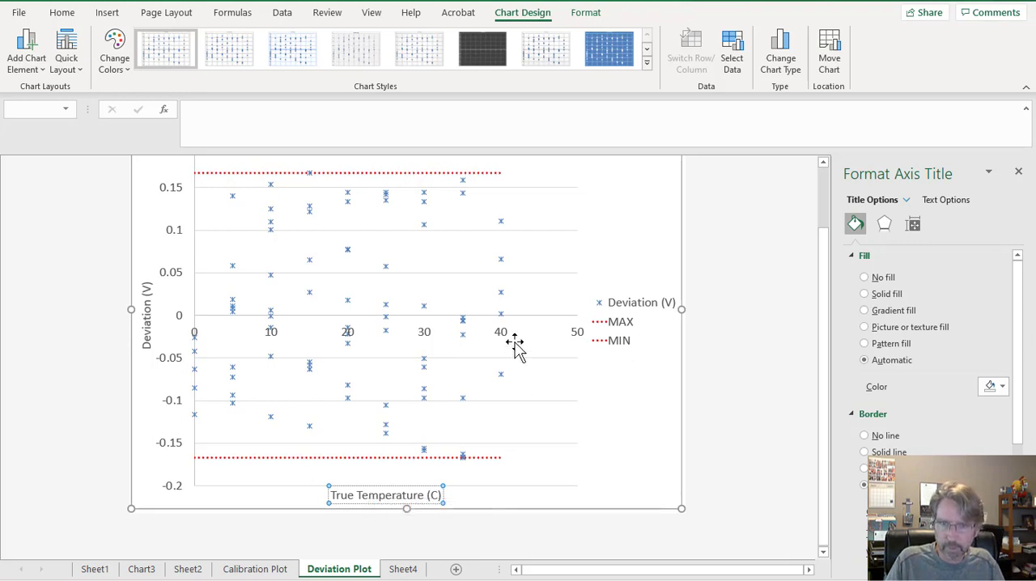
left_click(617, 456)
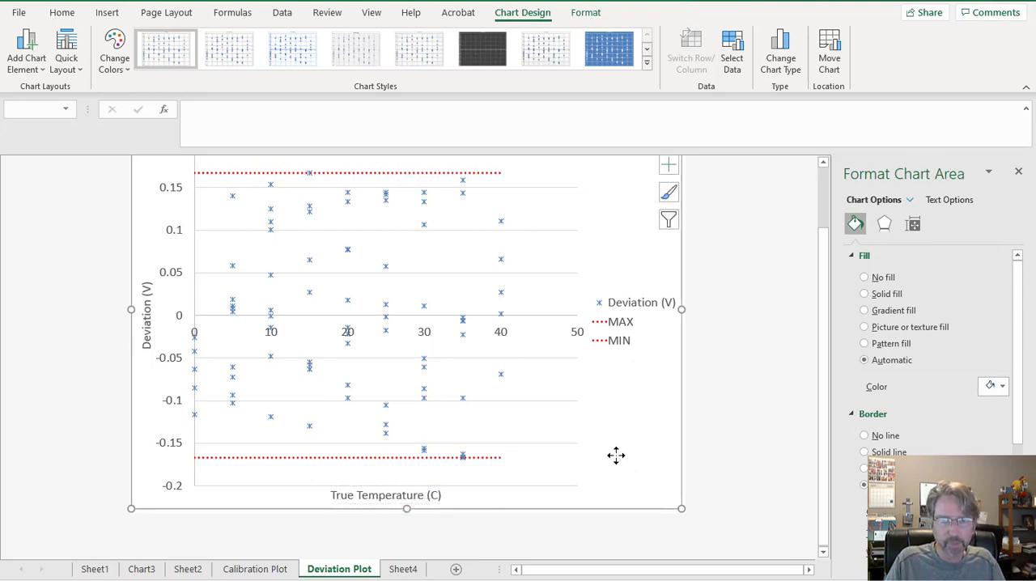
scroll(563, 455, "up", 1)
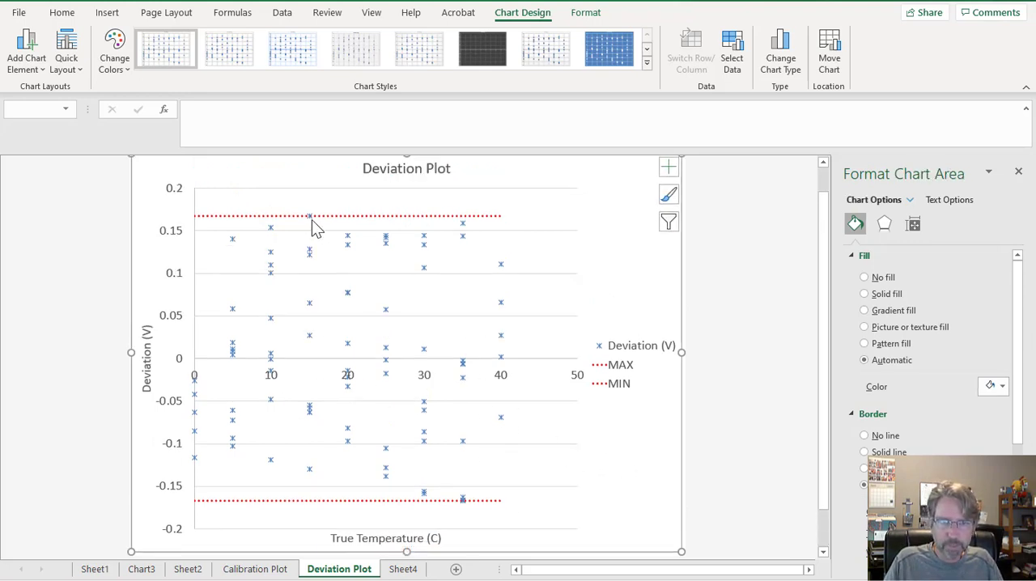
Review the deviation limits in P2:Q2 and the Measurement (V) column on Sheet4, and compare the Calibration Plot with the Deviation Plot.
mouse_move(315, 222)
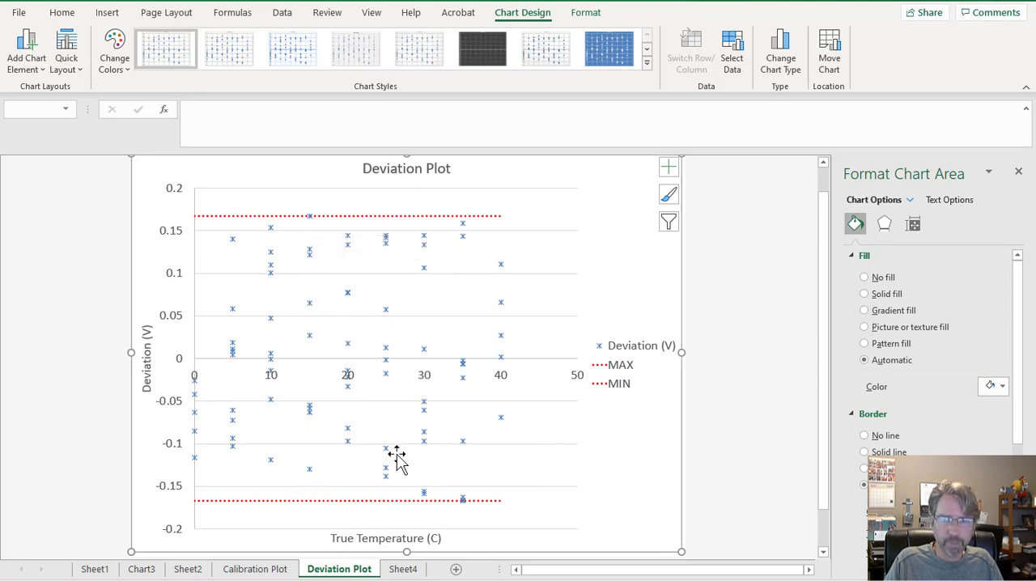
left_click(409, 570)
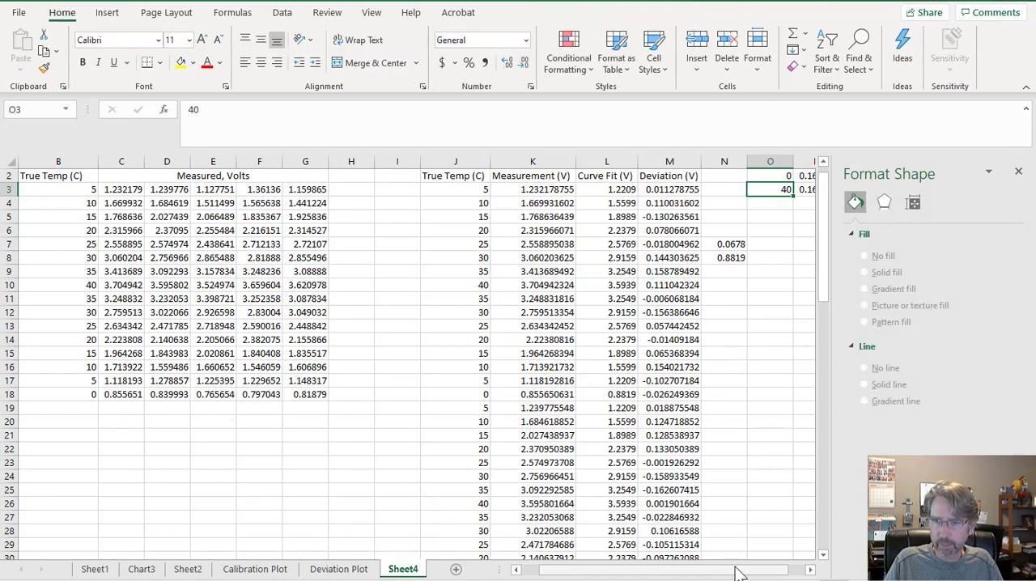
left_click_drag(740, 570, 790, 571)
left_click_drag(738, 178, 785, 178)
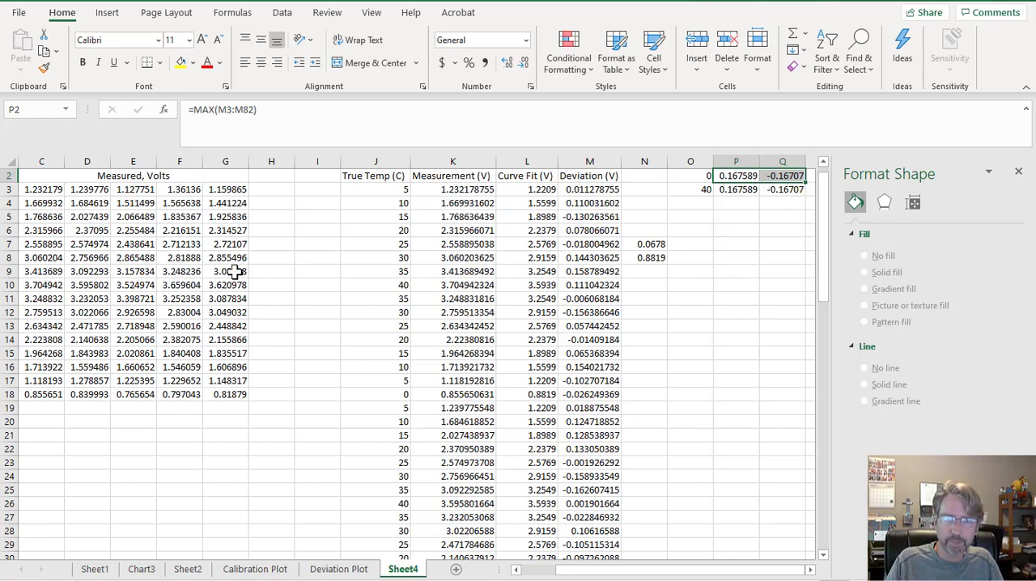
left_click(460, 189)
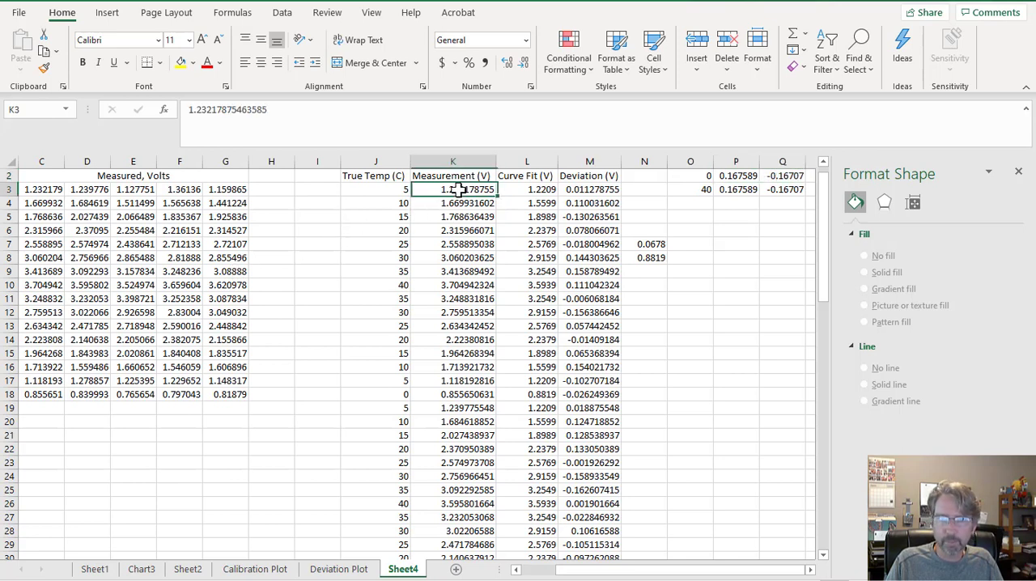
left_click_drag(459, 189, 450, 540)
scroll(441, 504, "up", 4)
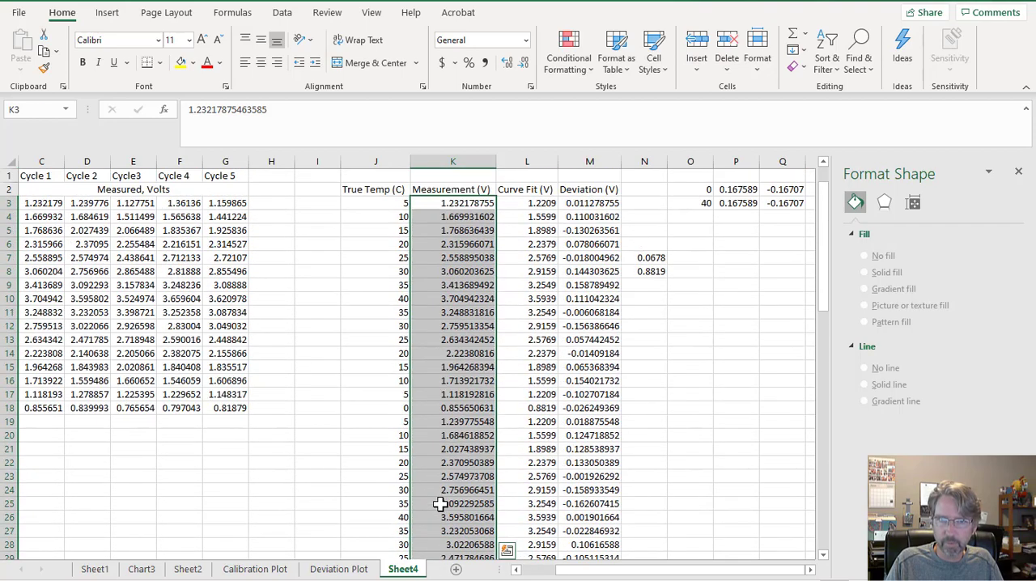
left_click(729, 232)
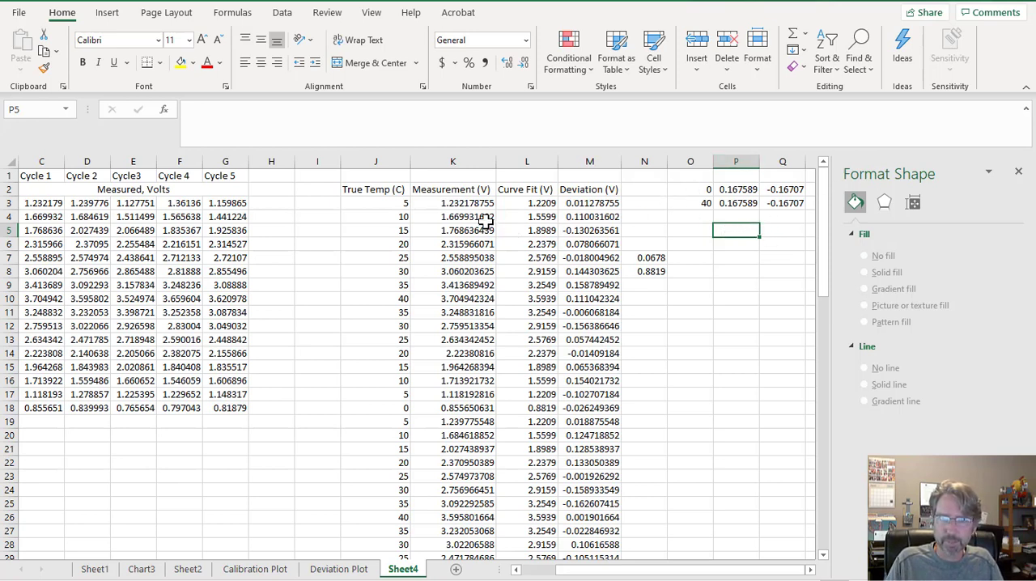
left_click_drag(468, 207, 450, 284)
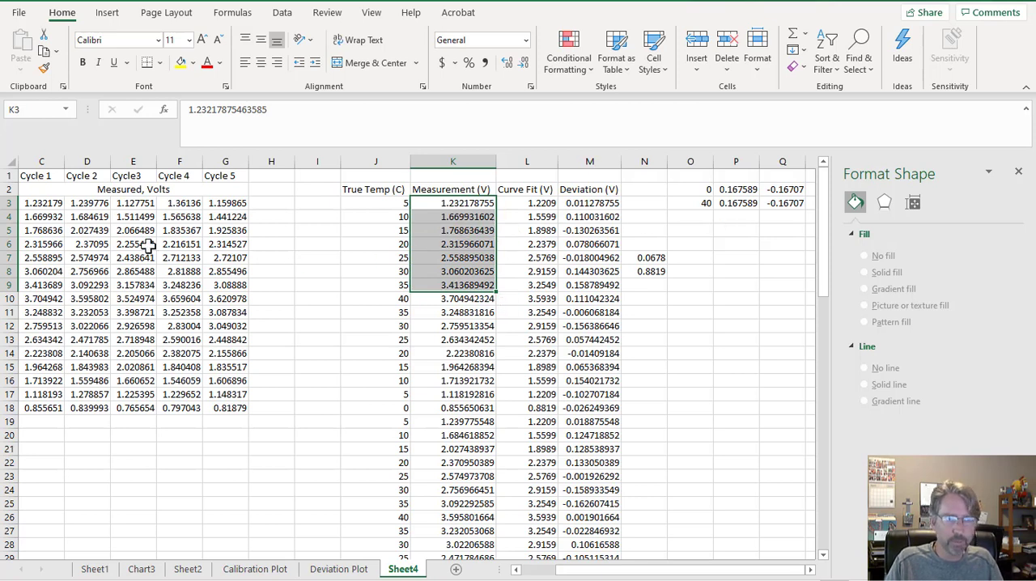
left_click(291, 272)
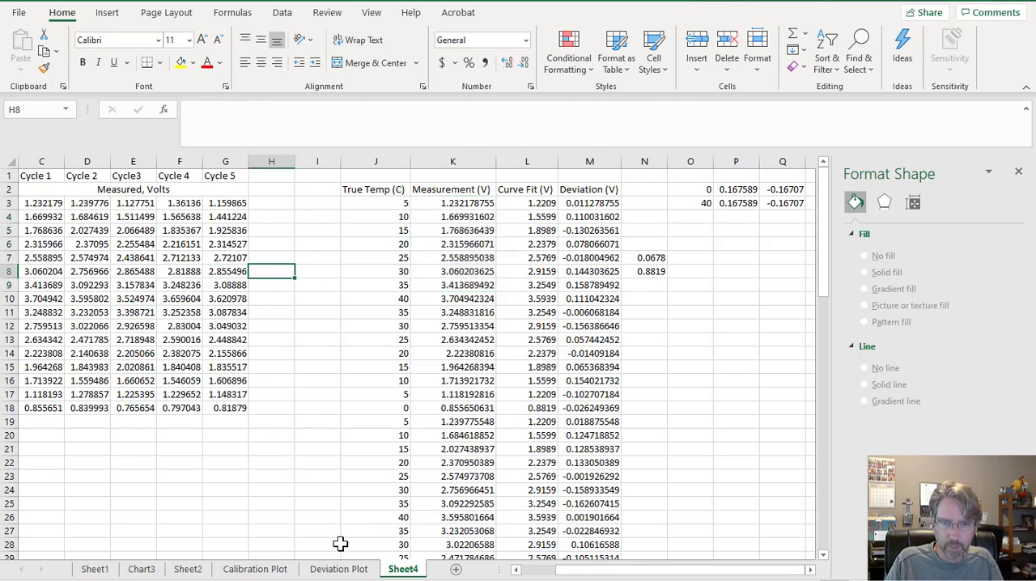
left_click(267, 570)
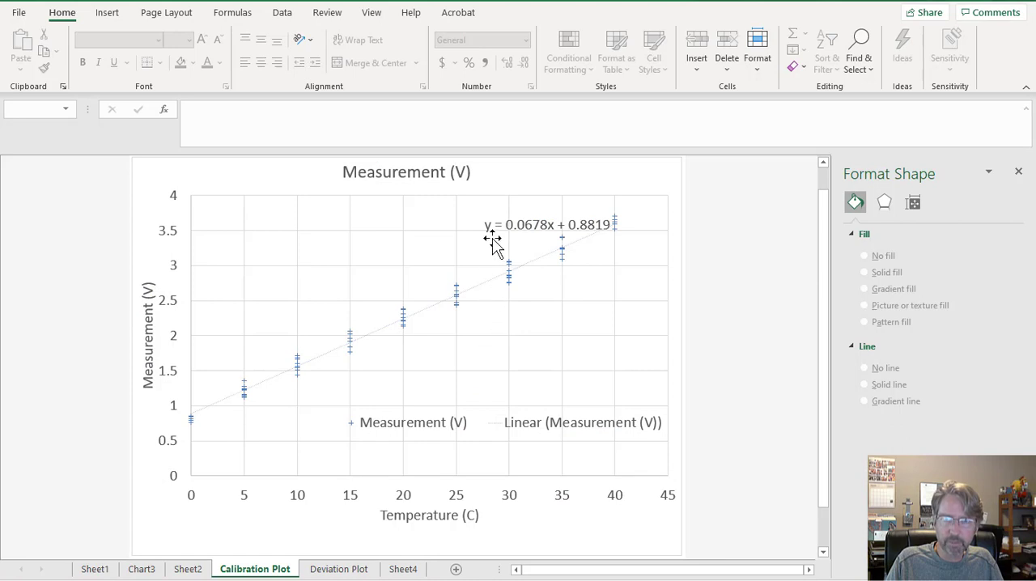
left_click(339, 570)
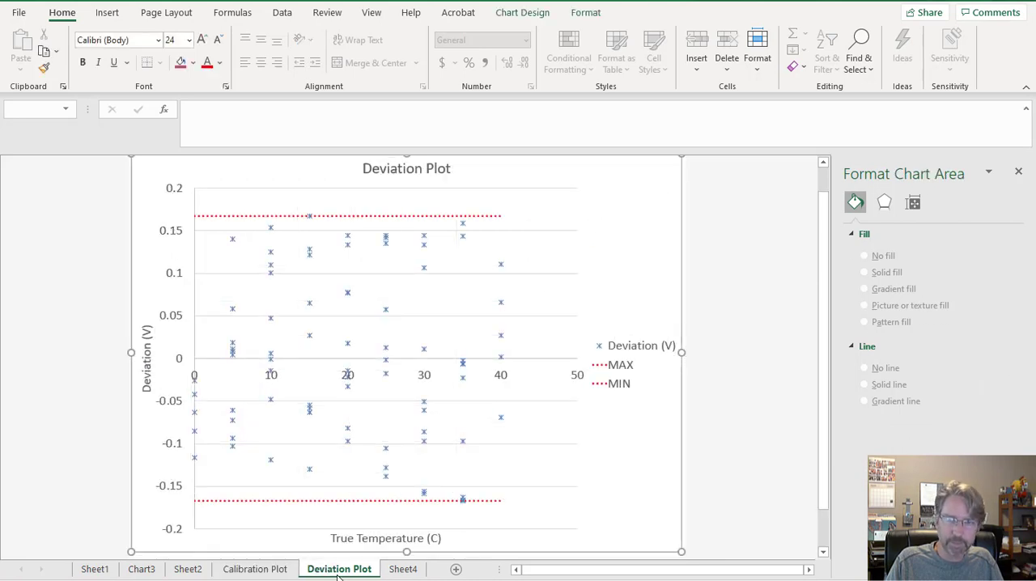